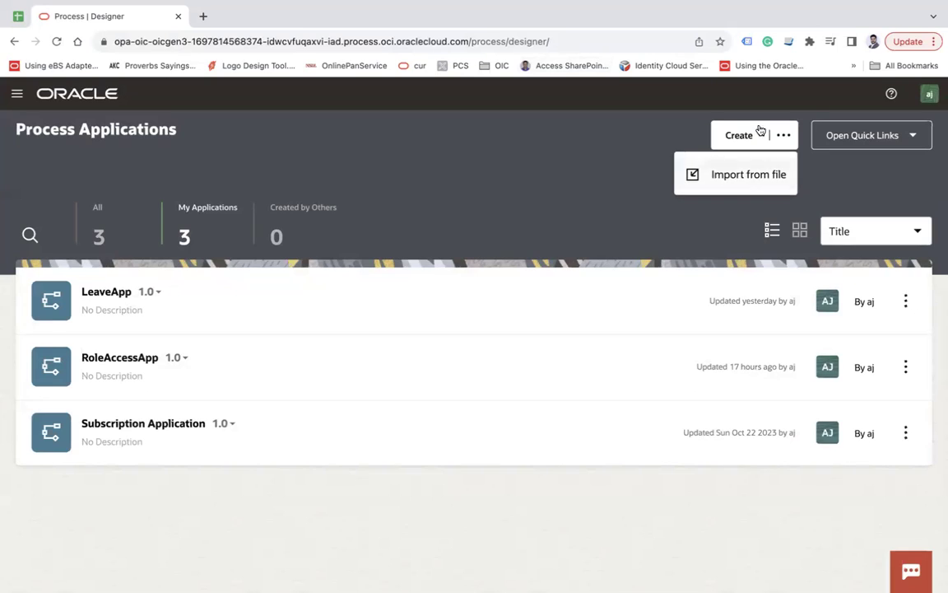
Create a new process application titled RoleProvisioning, version 1.0, replacing the default title MyApplication.
click(739, 136)
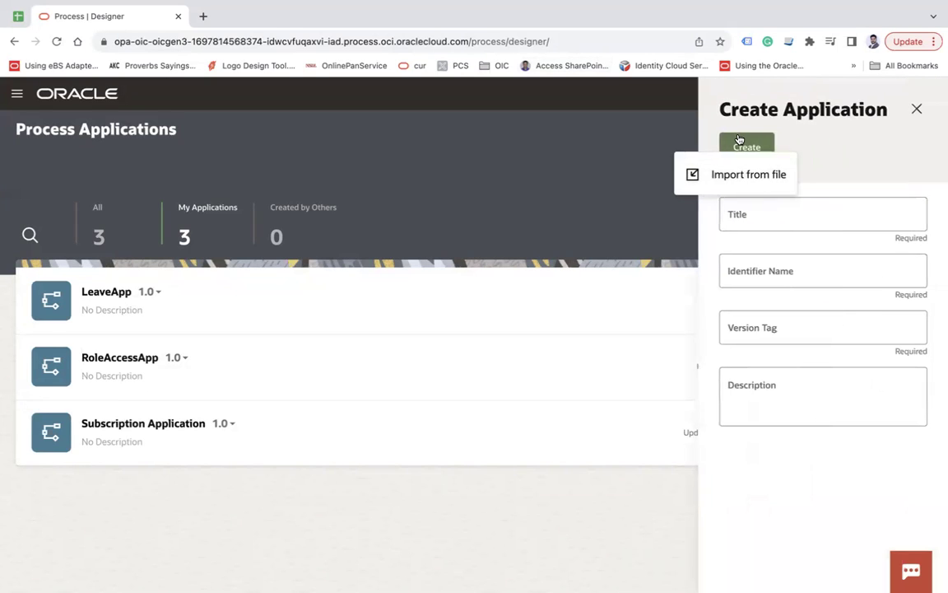
click(756, 215)
text(MyApplication)
double_click(767, 222)
text(RoleProv)
text(si)
key(BackSpace)
key(BackSpace)
text(isioning)
key(Tab)
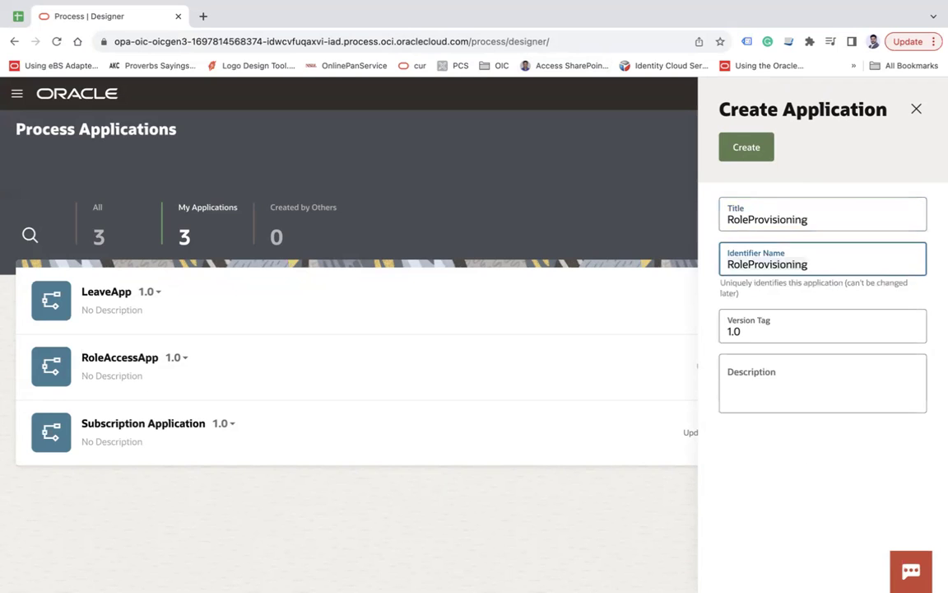
click(751, 154)
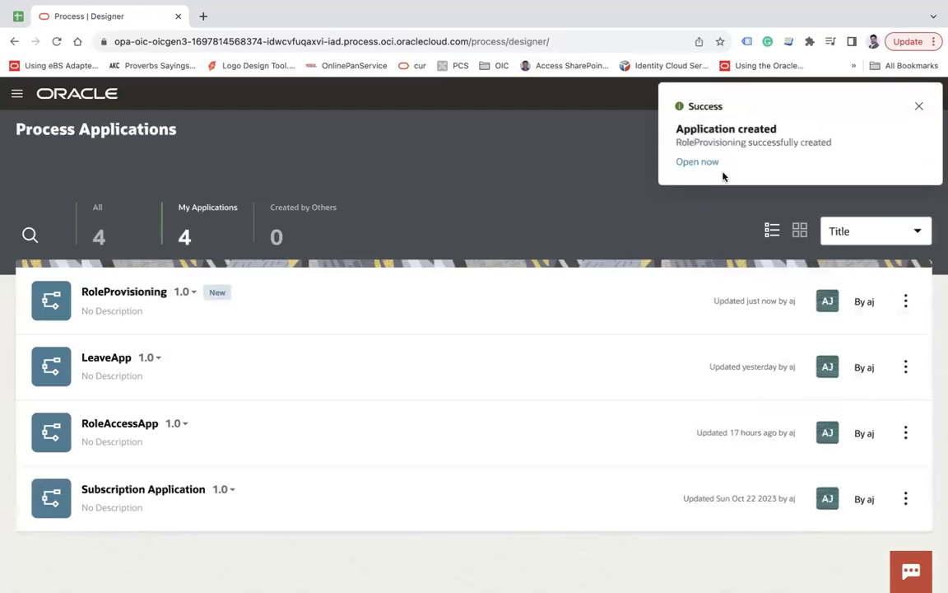
Open RoleProvisioning from the success notification's 'Open now' link.
click(699, 164)
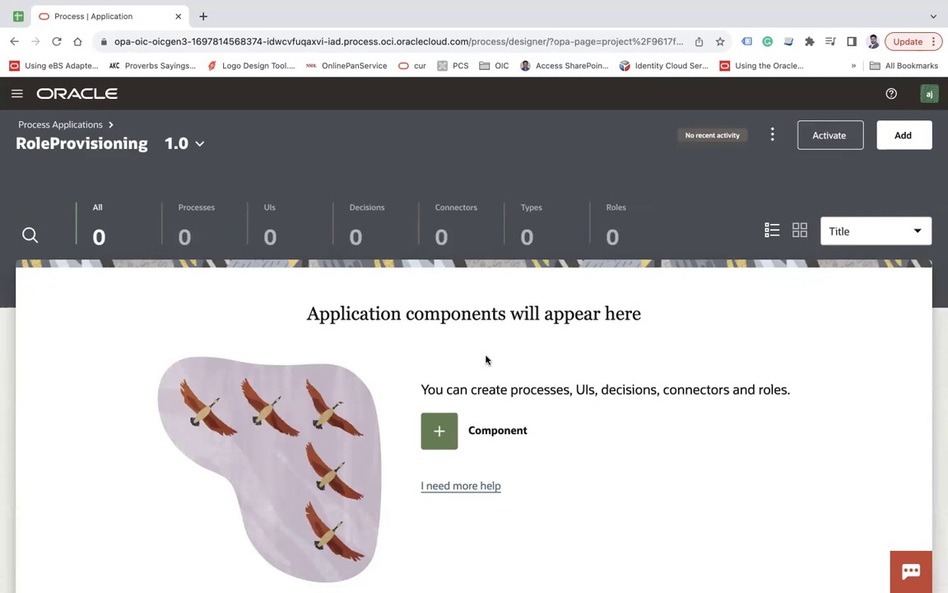
Filter RoleProvisioning's components to Roles to see the New and Global role options.
click(623, 229)
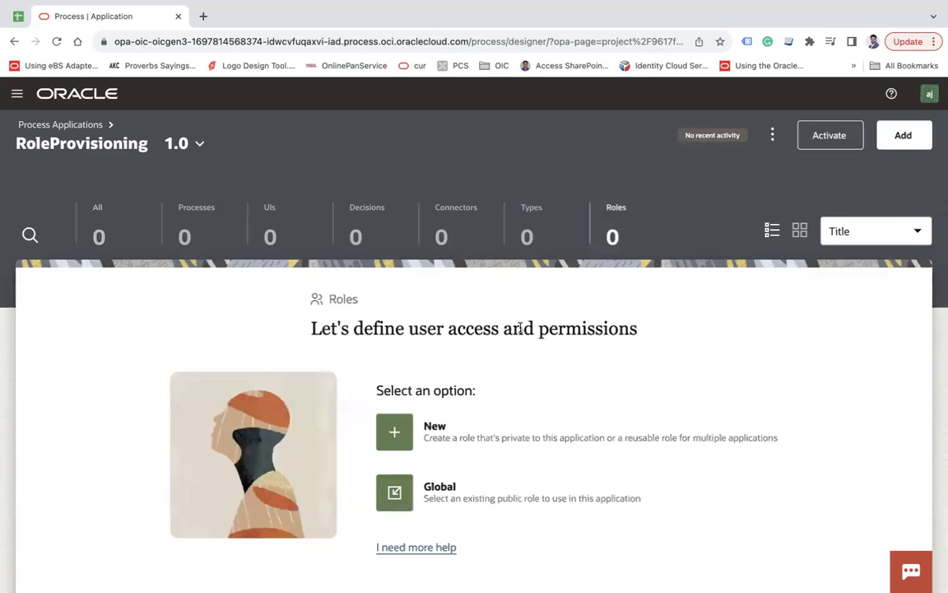
scroll(507, 332, down, 2)
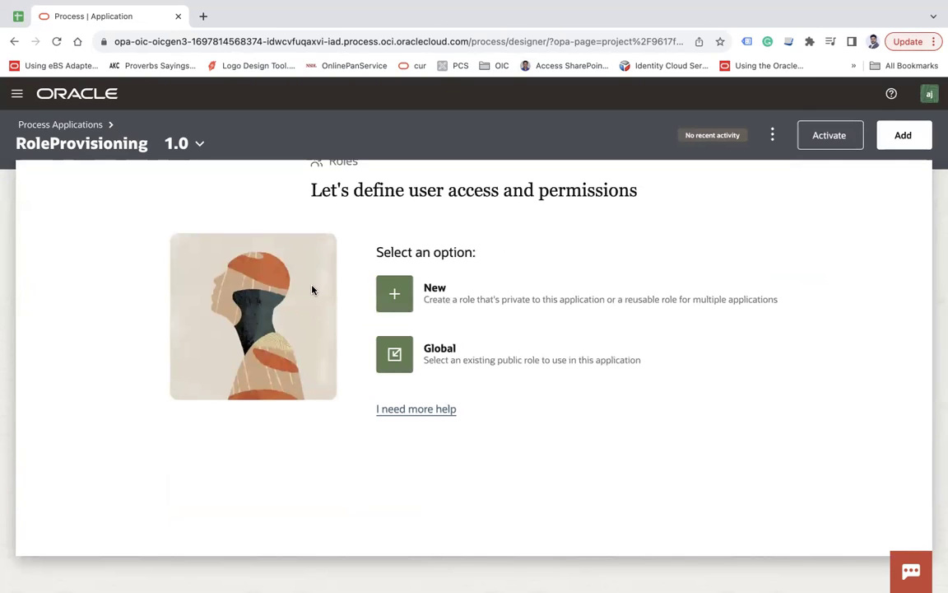
Create a new role titled Applicant, keeping its scope as Application.
click(395, 294)
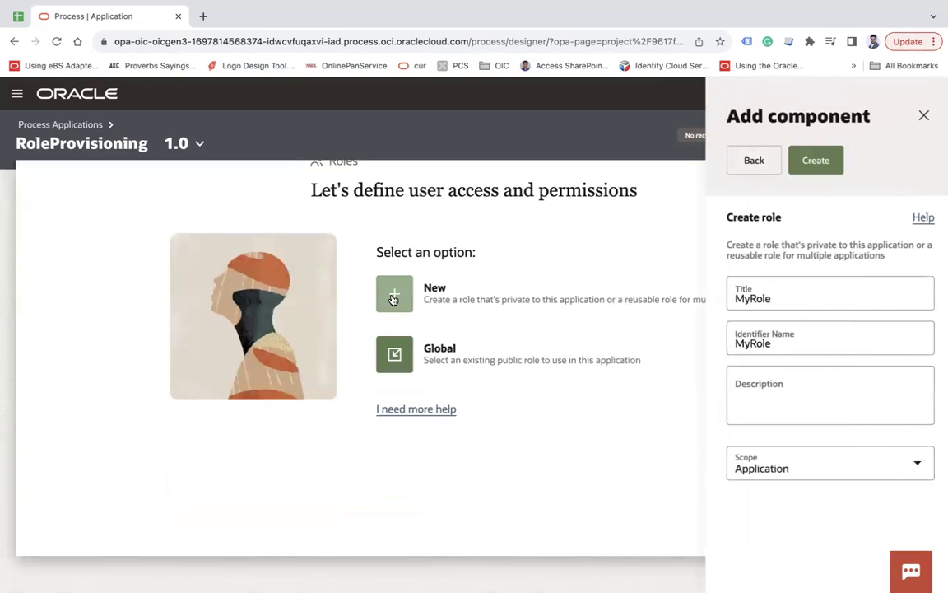
click(789, 297)
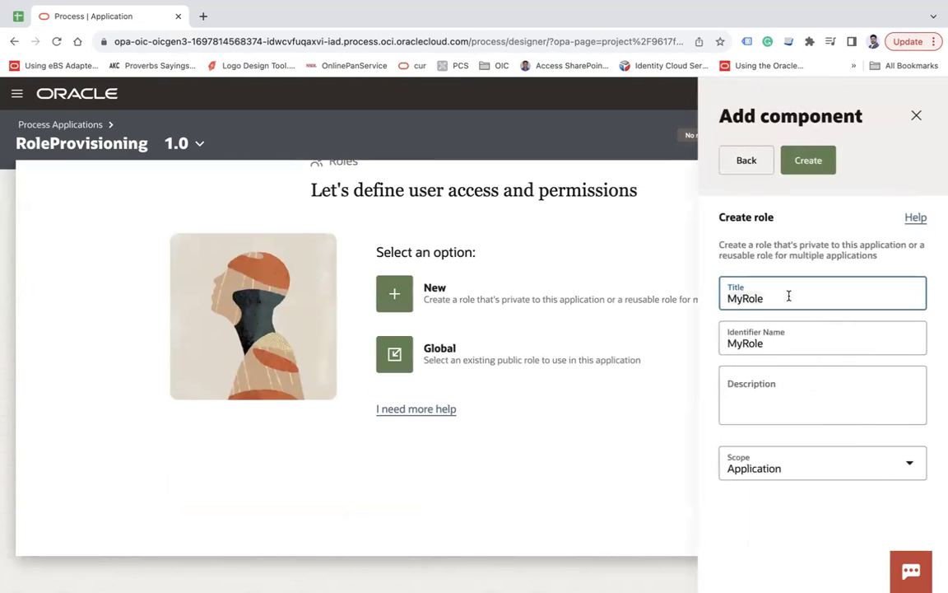
key(super+a)
text(Applicant)
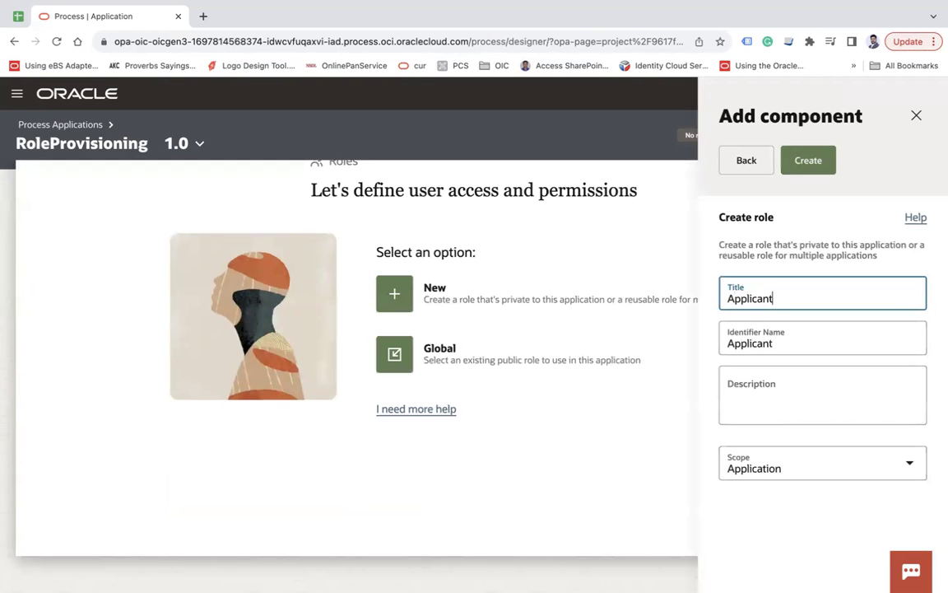
click(822, 342)
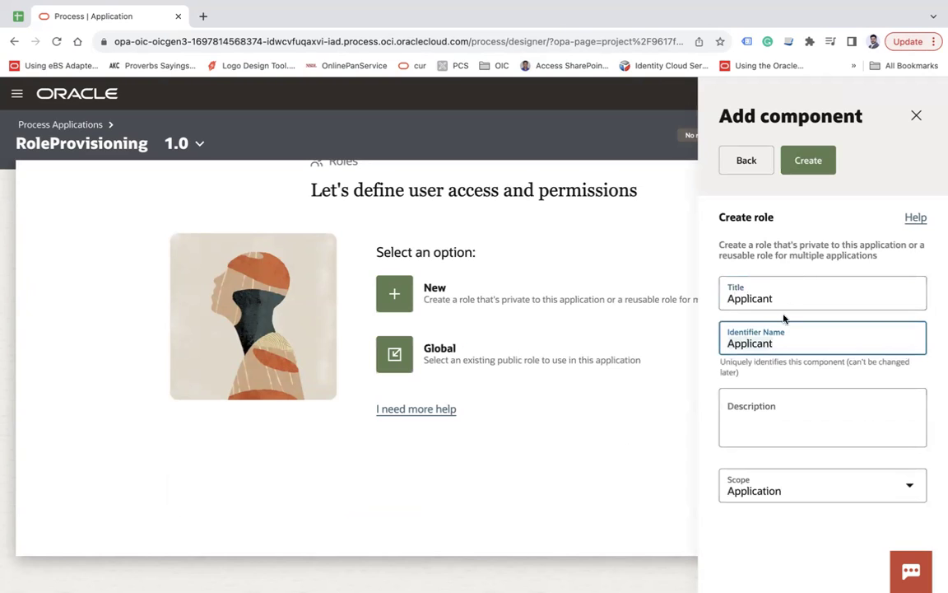
click(776, 490)
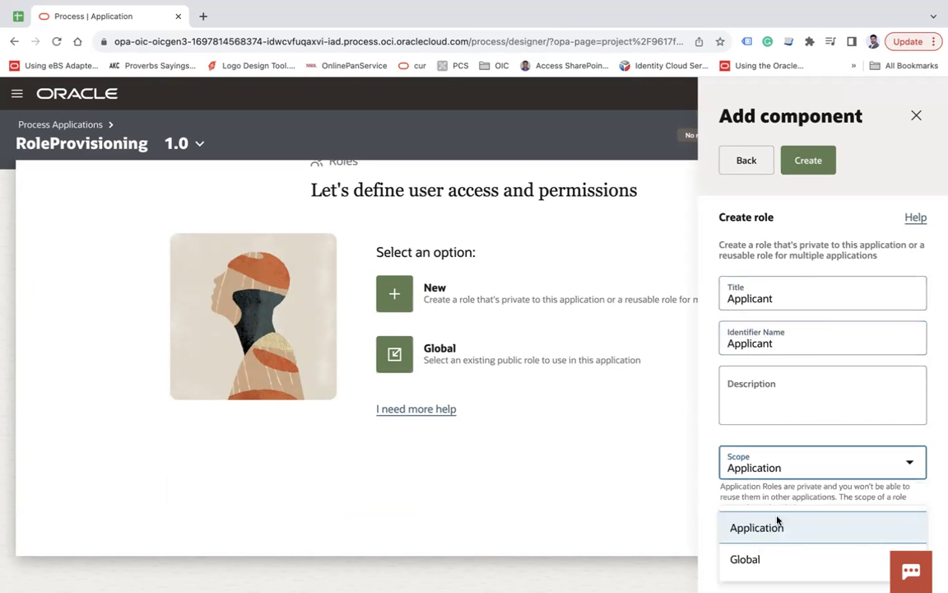
click(757, 559)
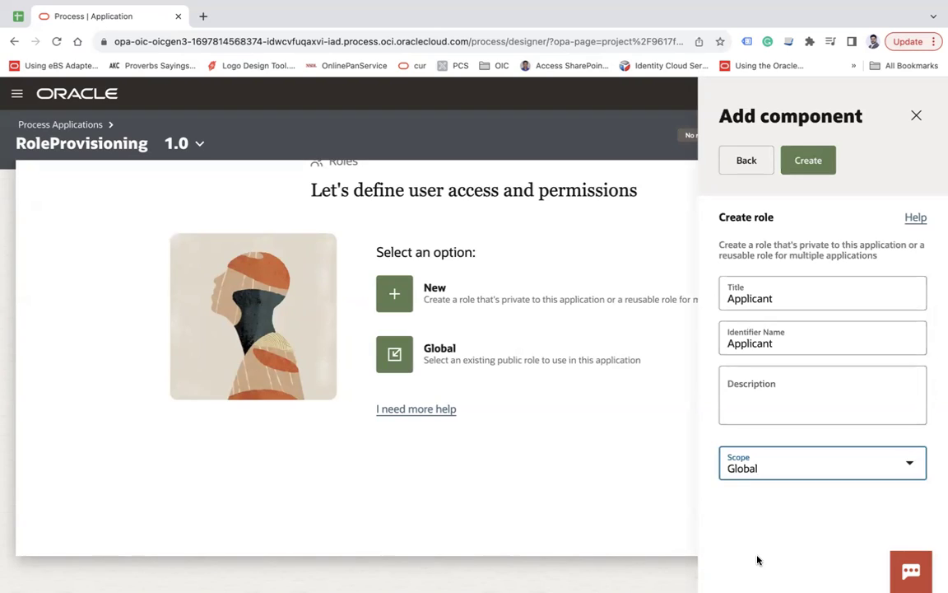
click(759, 470)
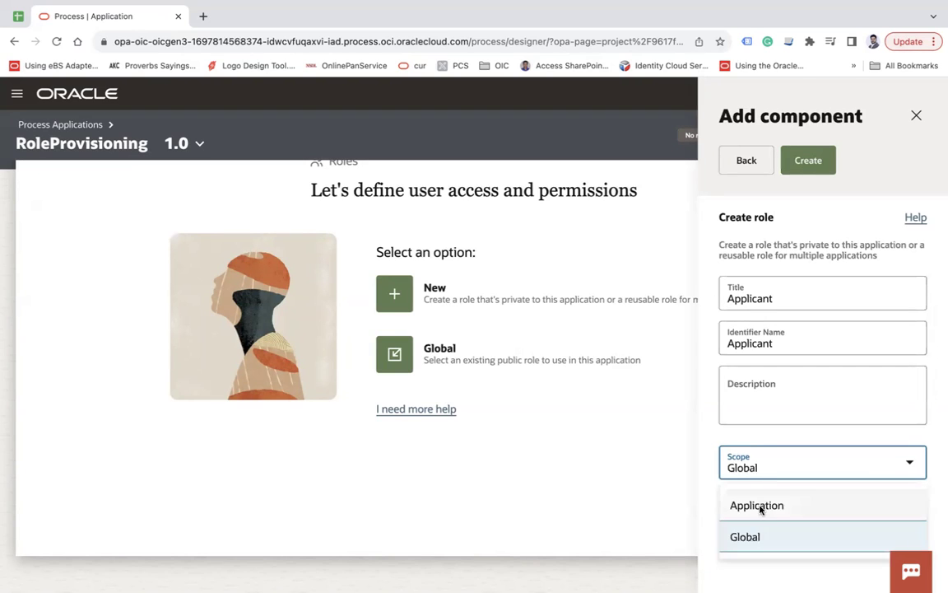
click(759, 505)
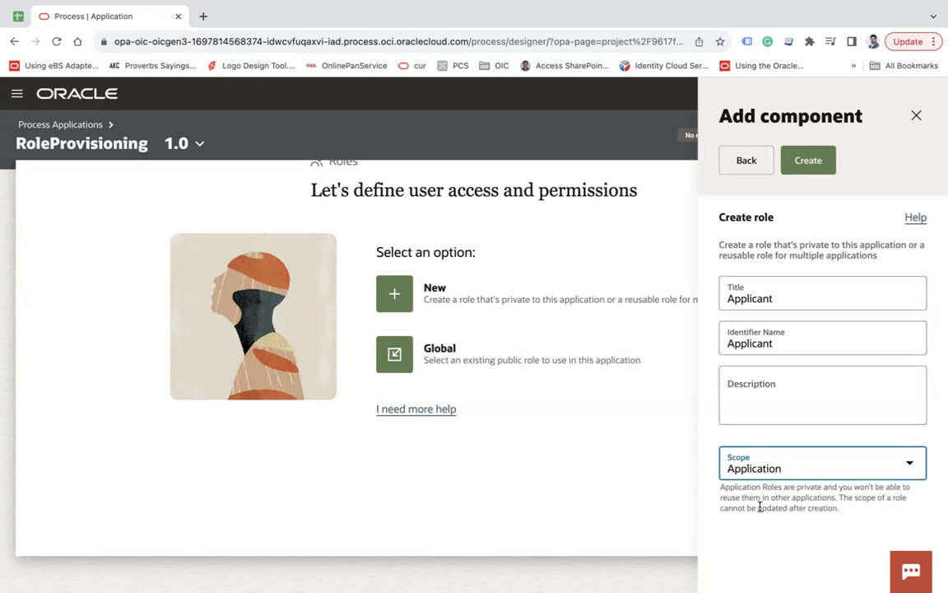
click(815, 163)
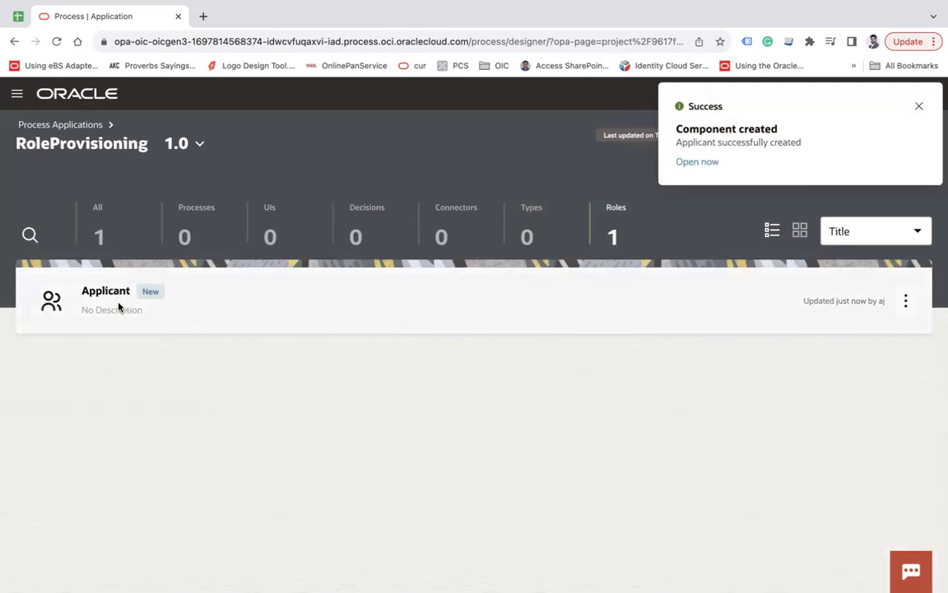
Add a new role titled Manager through Add > Roles > New.
click(918, 106)
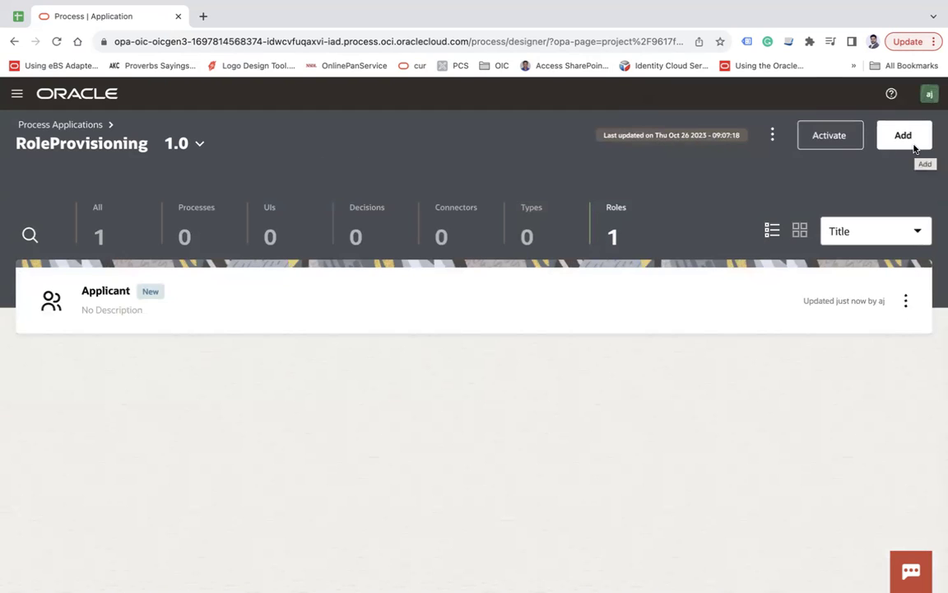
click(914, 146)
click(747, 380)
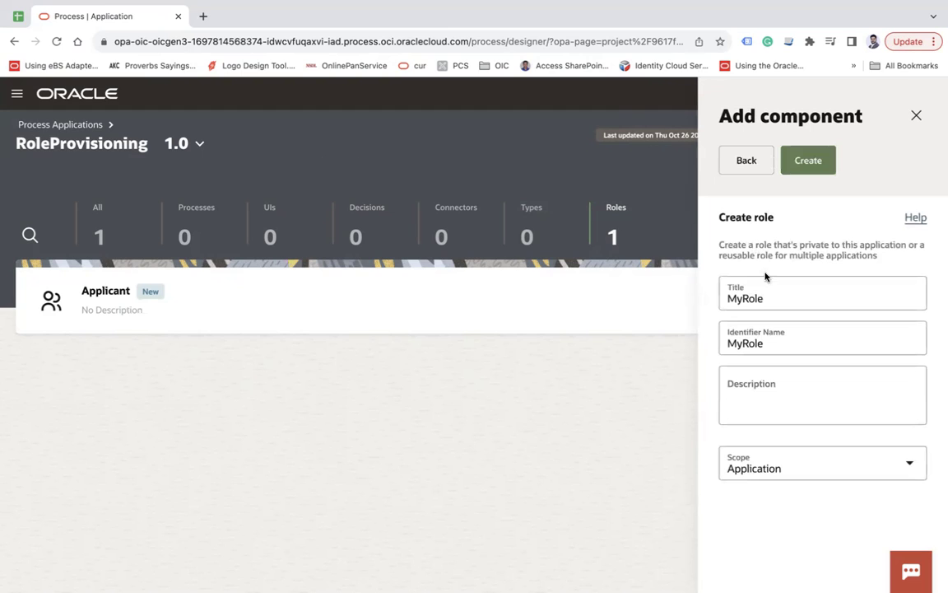
click(766, 297)
key(ctrl+a)
text(Manager)
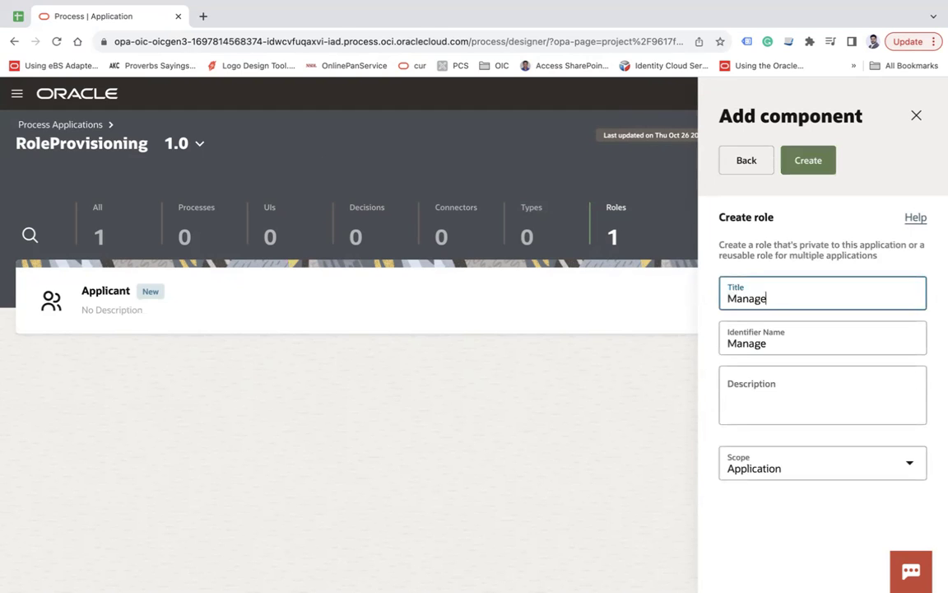
click(805, 165)
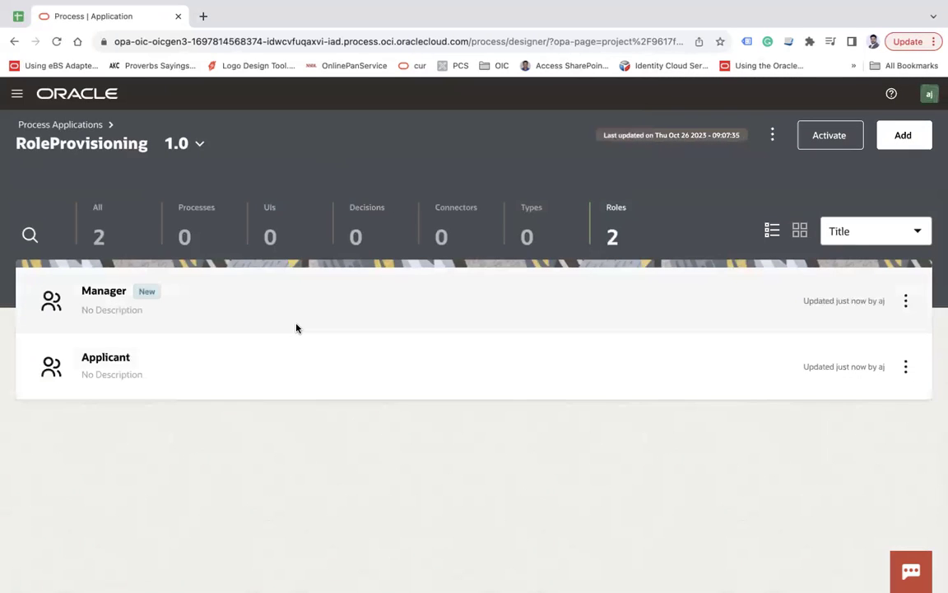
click(103, 361)
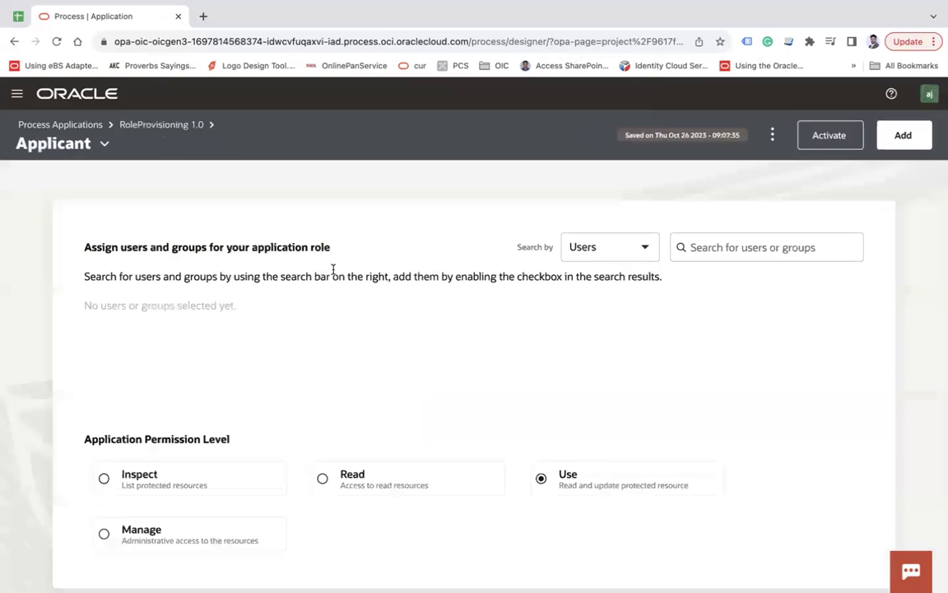
Set the Applicant role's member search to search by Users.
click(647, 260)
click(599, 296)
click(657, 252)
click(594, 320)
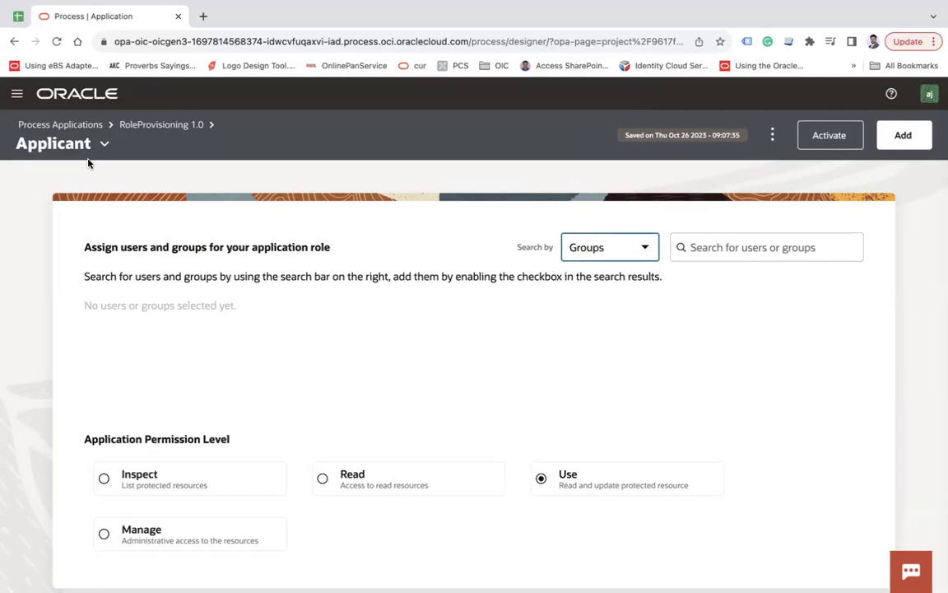
click(647, 246)
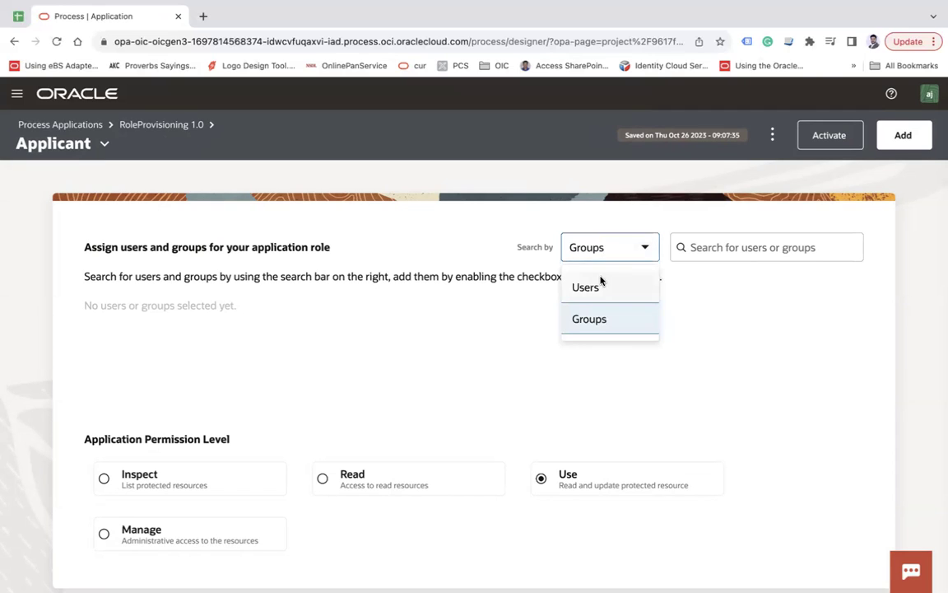
click(599, 285)
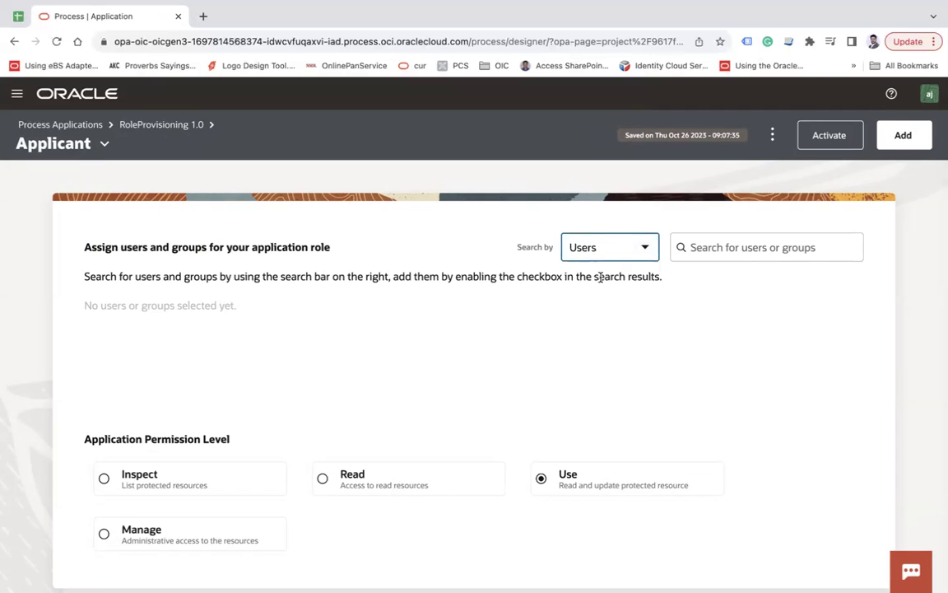
Search for the user by their ID and assign them to Applicant with Use permission.
click(759, 252)
text(ts)
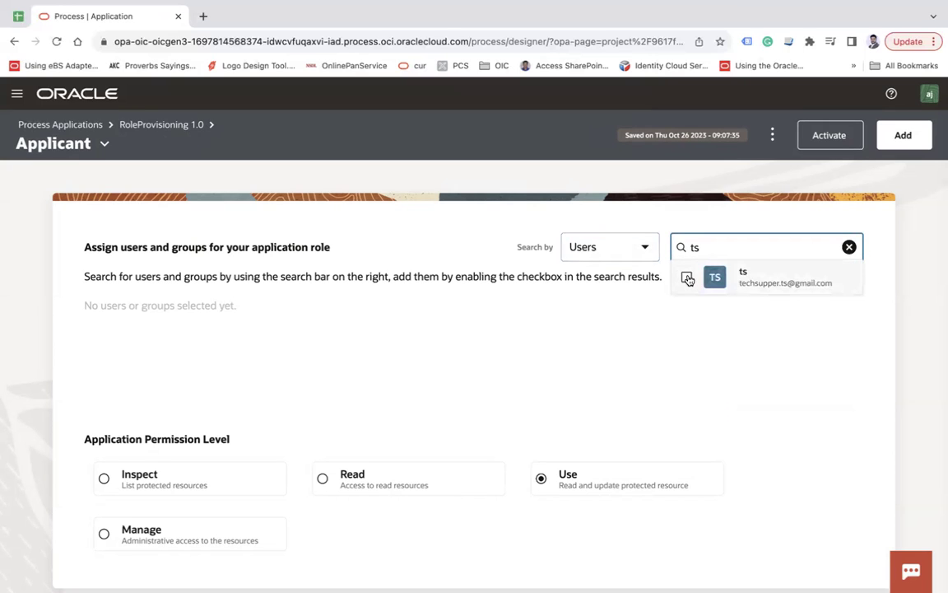
click(687, 279)
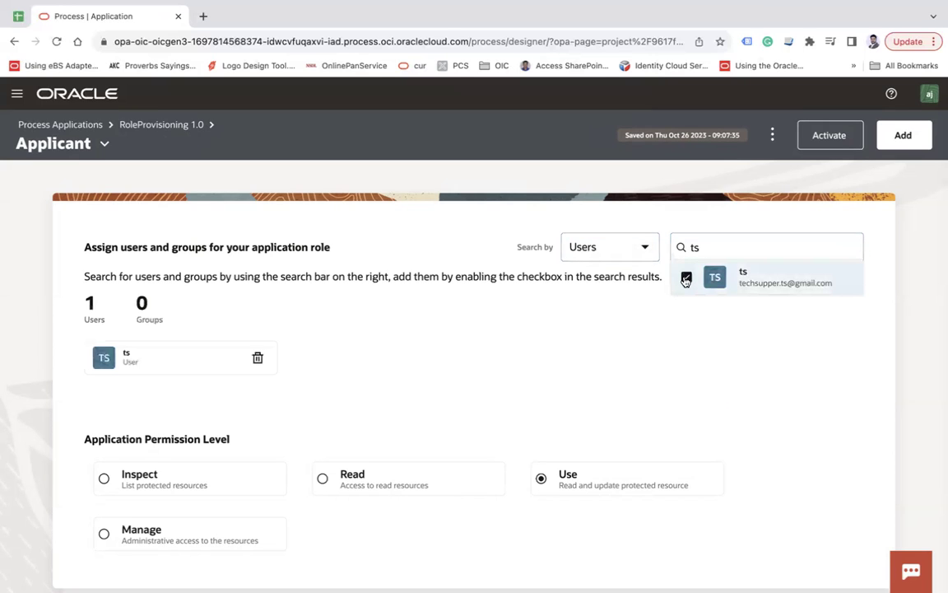
click(748, 373)
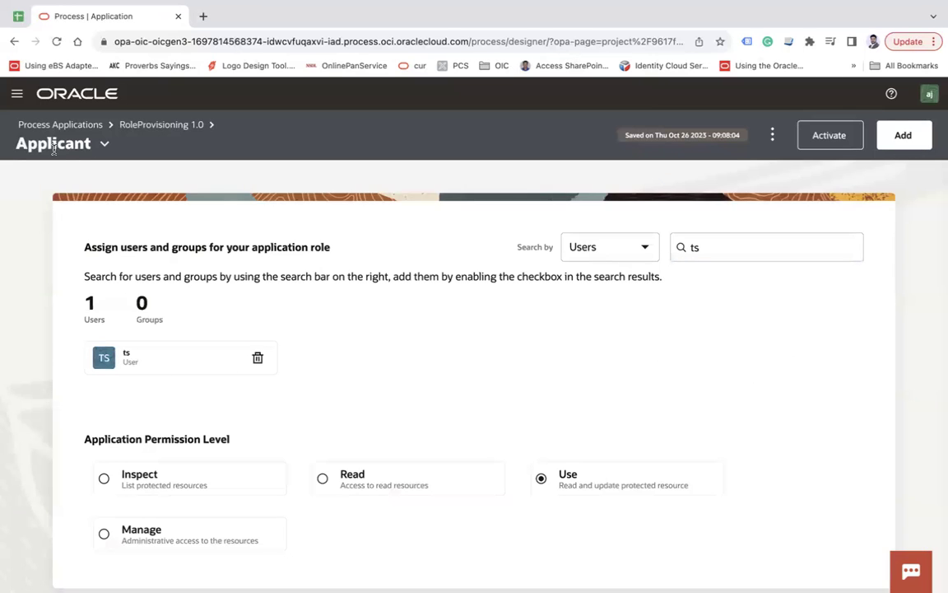
drag(104, 440, 233, 436)
click(301, 424)
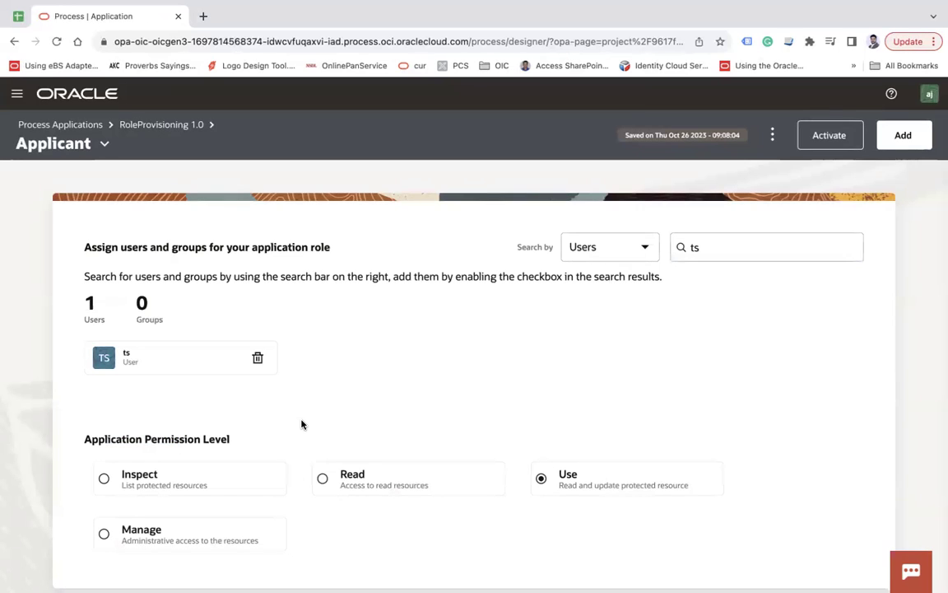
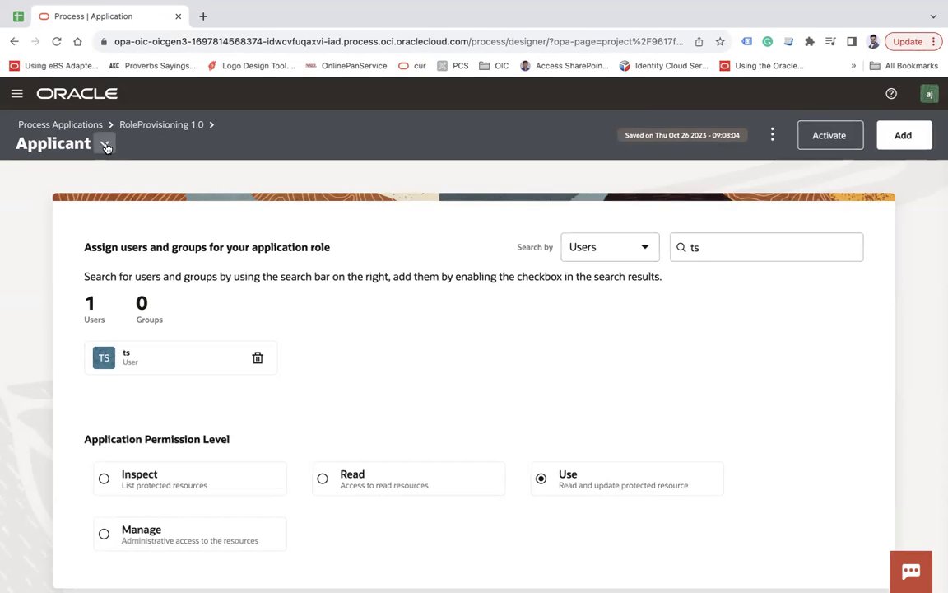
In the Roles list, add one user to the Manager role and grant it Manage permission.
click(106, 146)
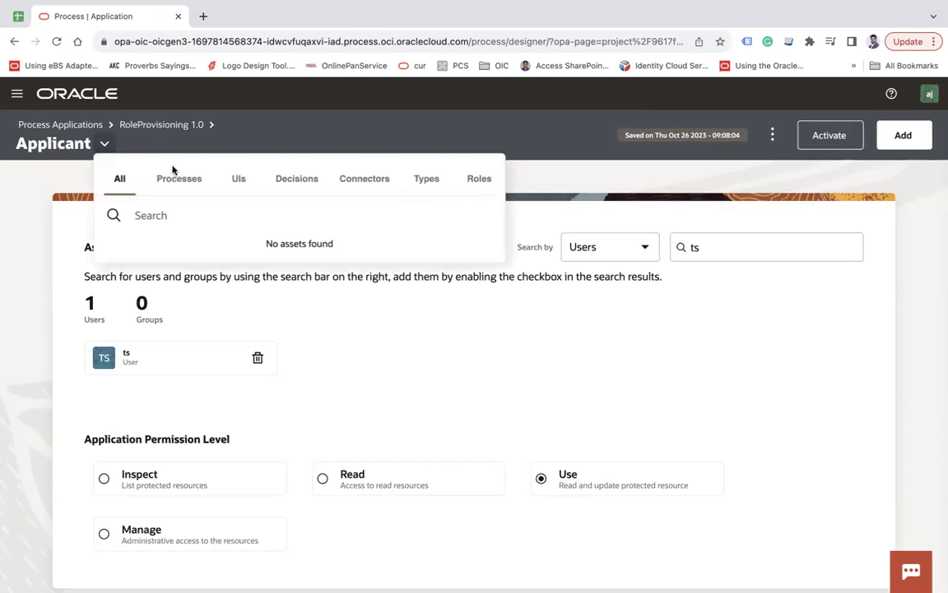
click(482, 180)
click(148, 244)
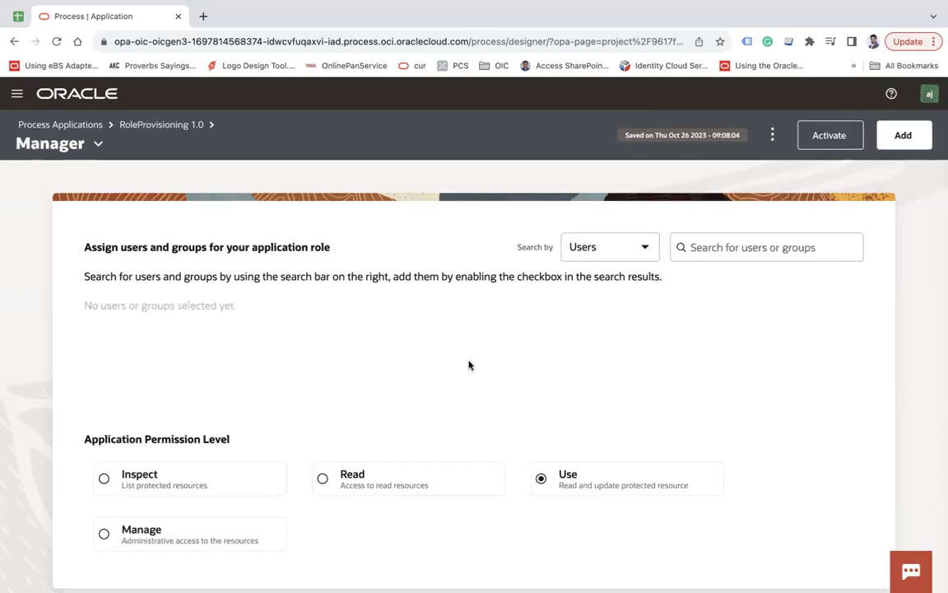
click(739, 237)
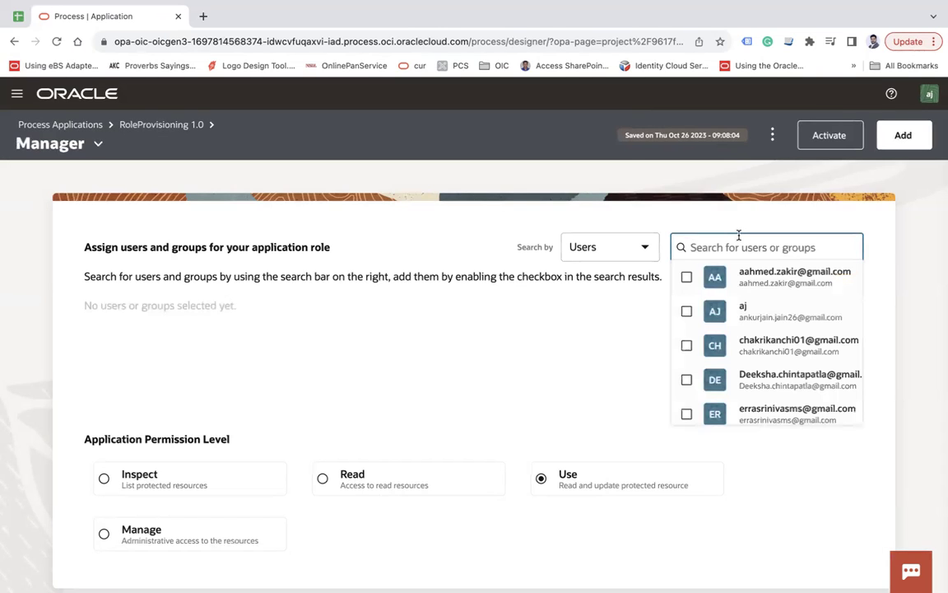
click(687, 311)
click(551, 337)
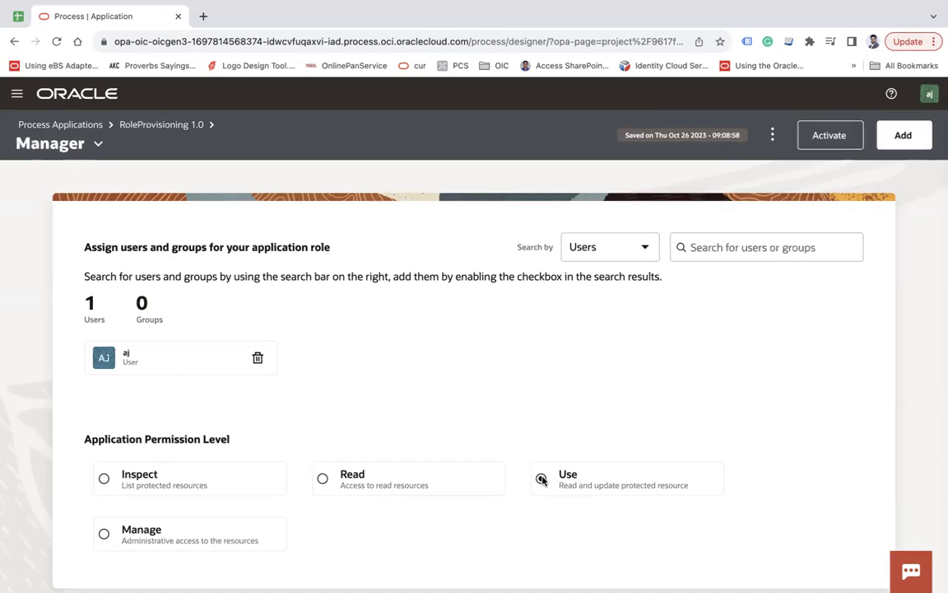
click(104, 535)
Switch the member search to groups, then back to users.
click(645, 247)
click(599, 328)
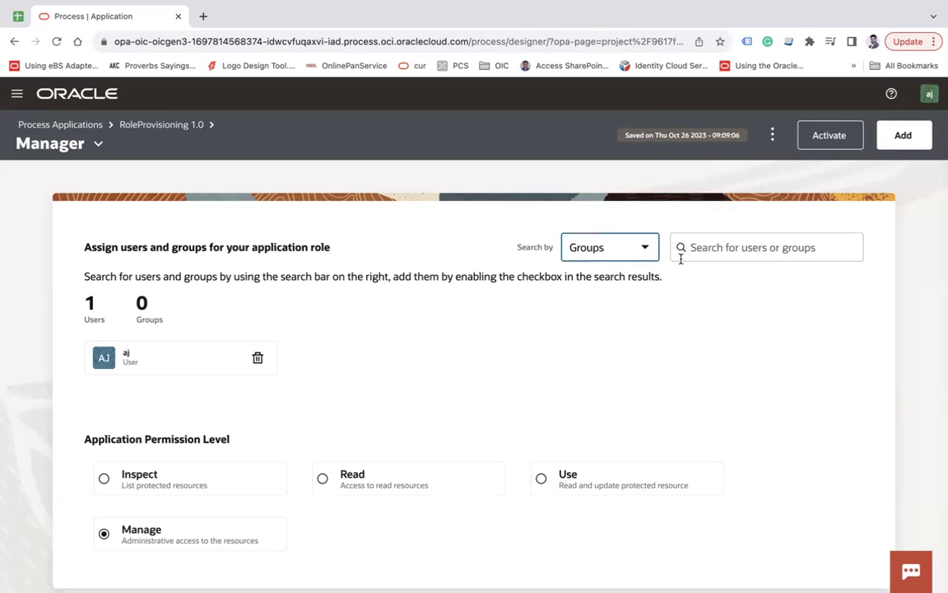
click(627, 252)
click(604, 284)
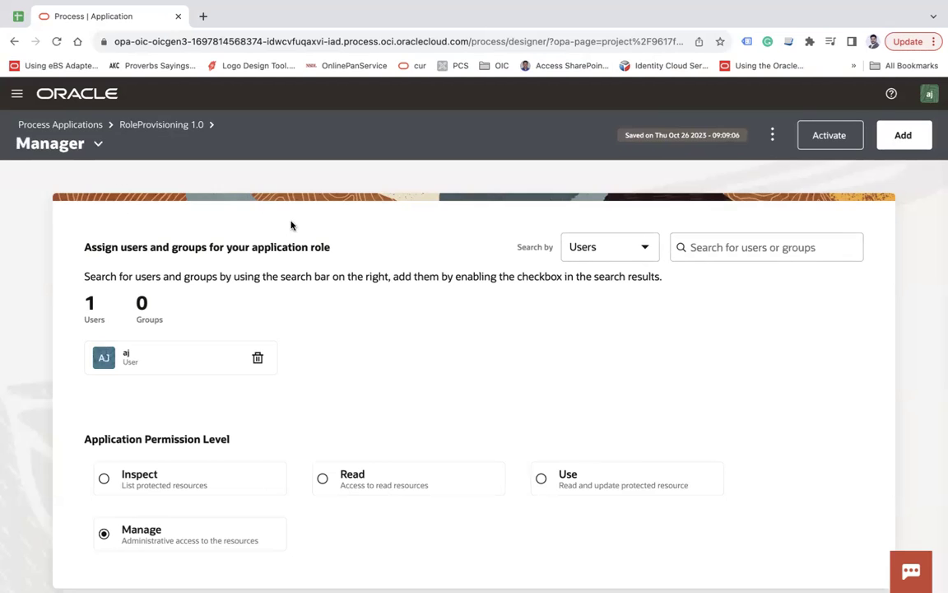
Filter the application's asset list to forms and UIs.
click(98, 144)
click(233, 180)
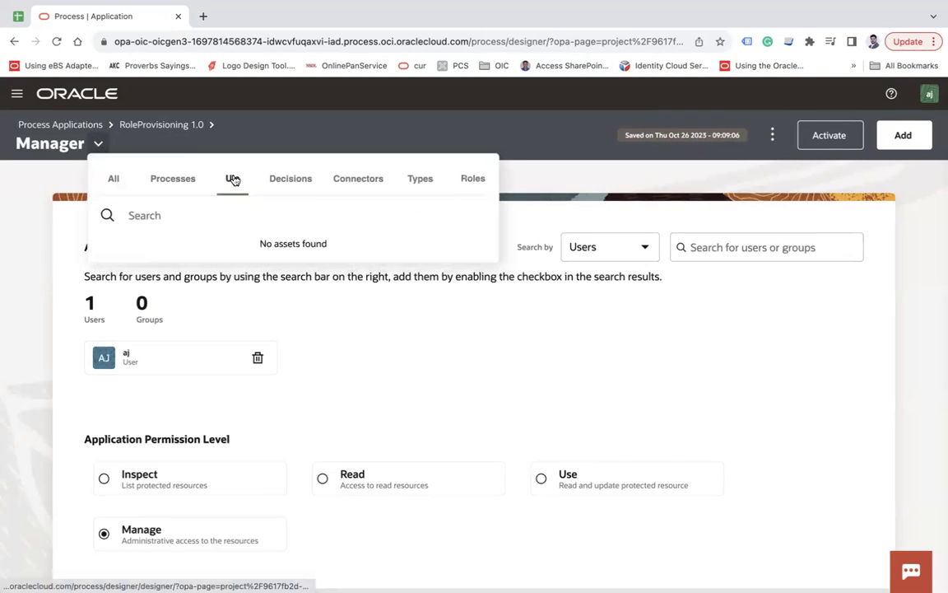
click(589, 418)
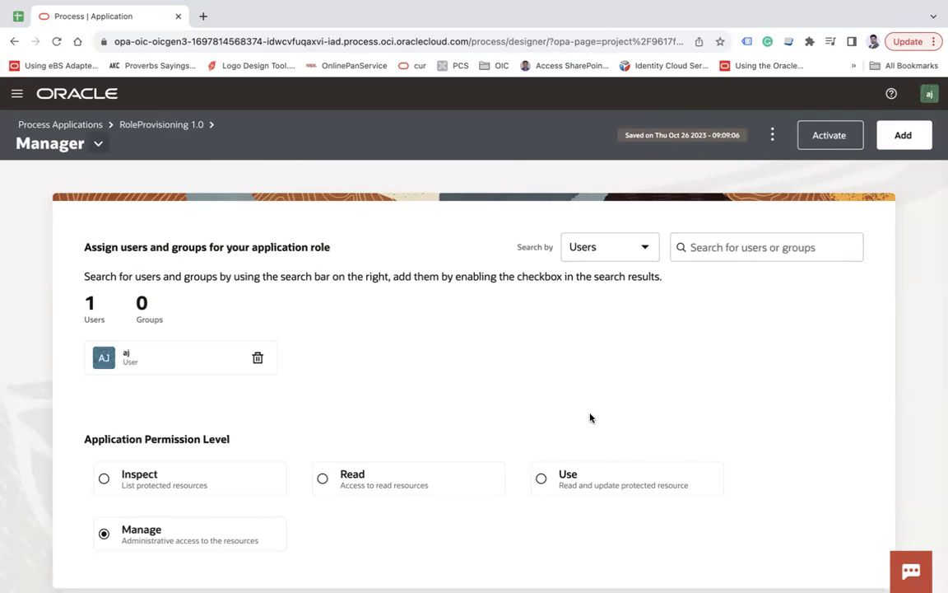
Add a web form titled 'Role Access Form' and open it in the designer.
click(903, 137)
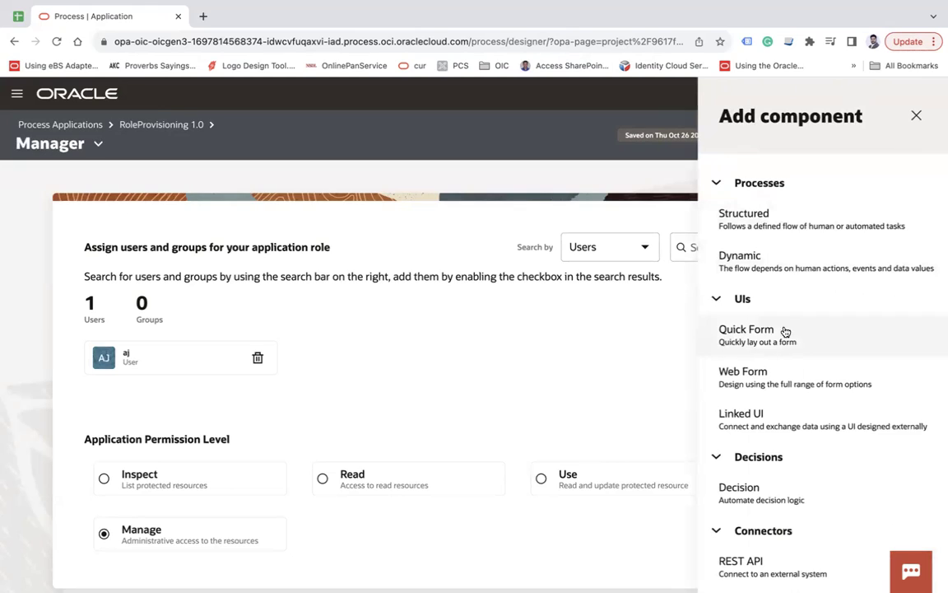
click(745, 378)
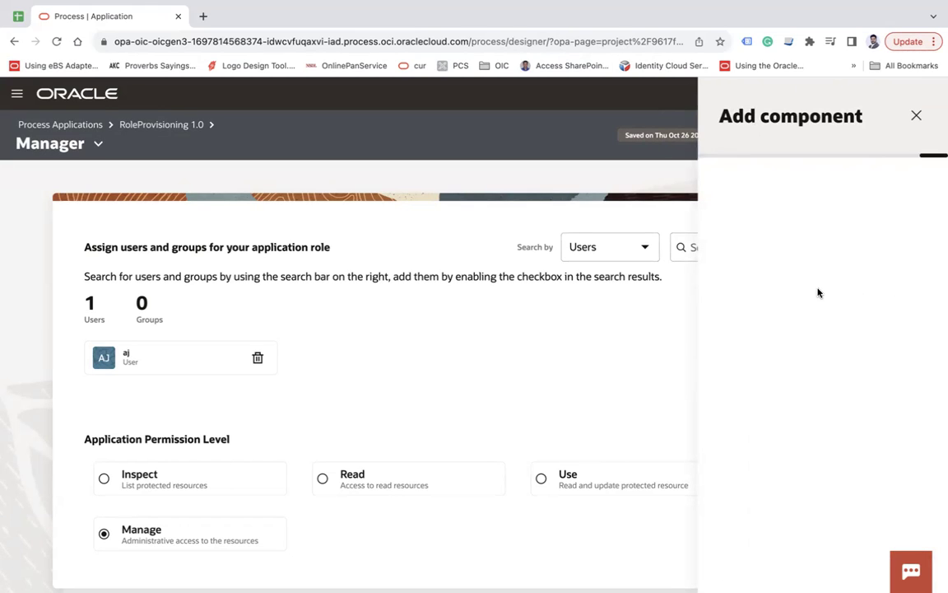
click(771, 286)
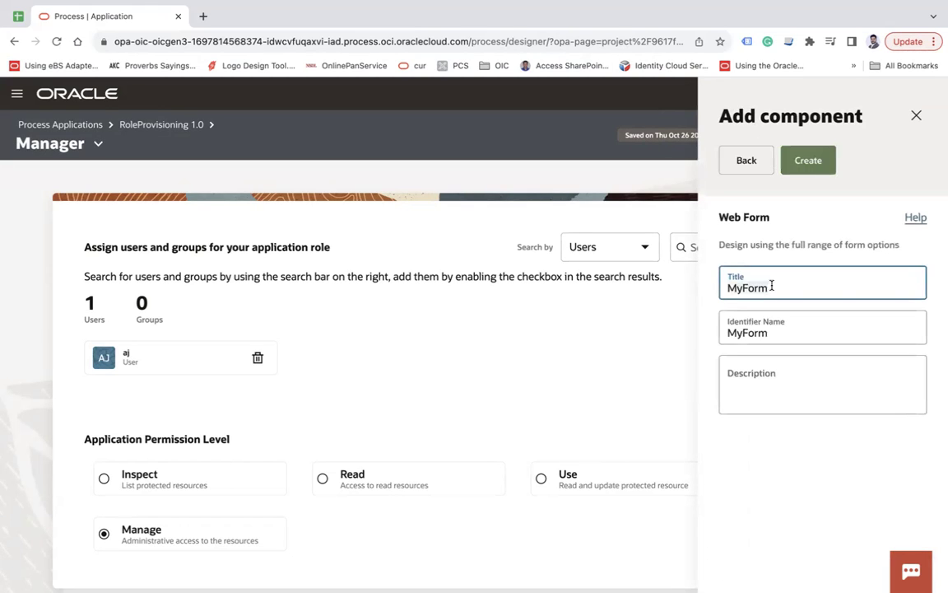
key(ctrl+a)
text(Role)
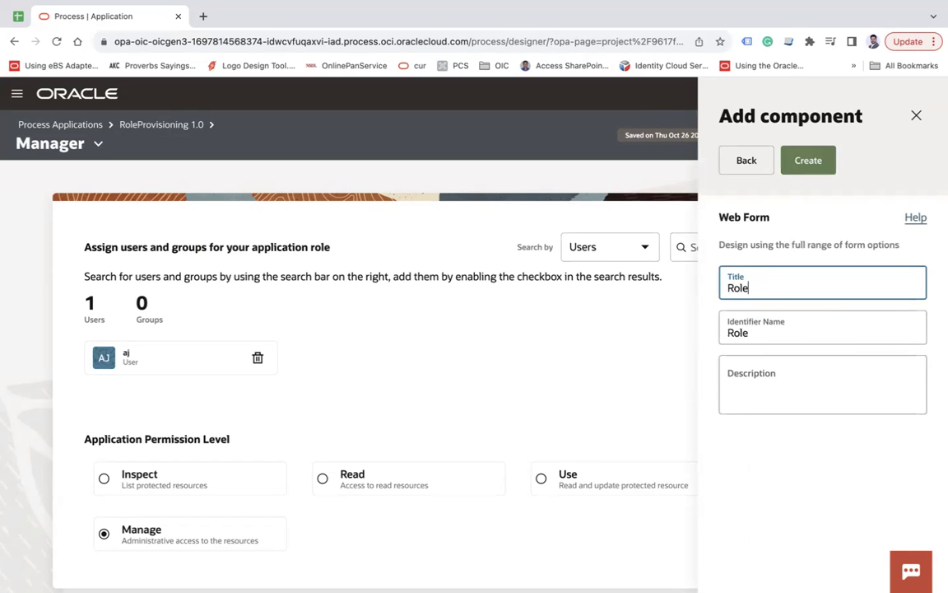
text( Access form)
key(BackSpace)
key(BackSpace)
key(BackSpace)
key(BackSpace)
text(Form)
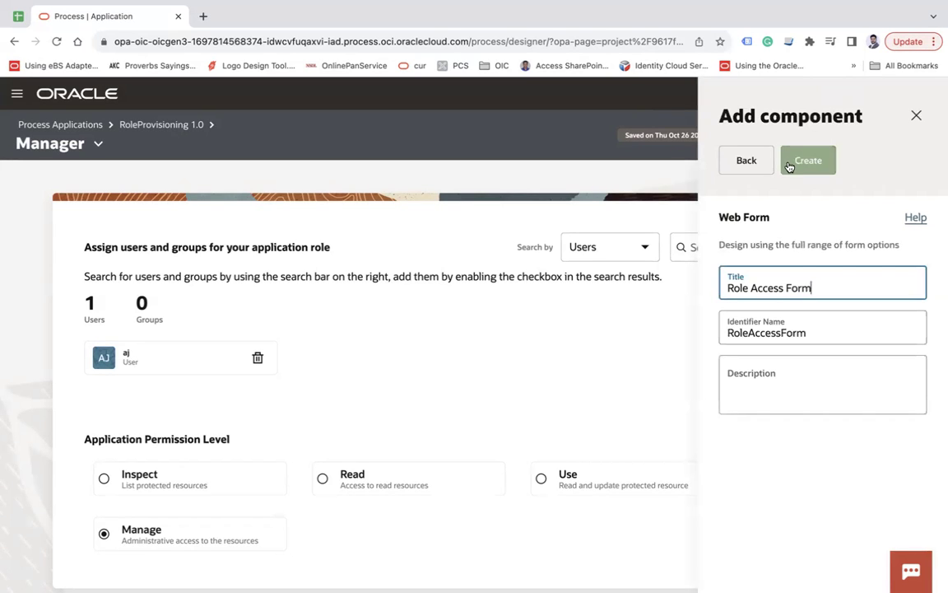
click(788, 161)
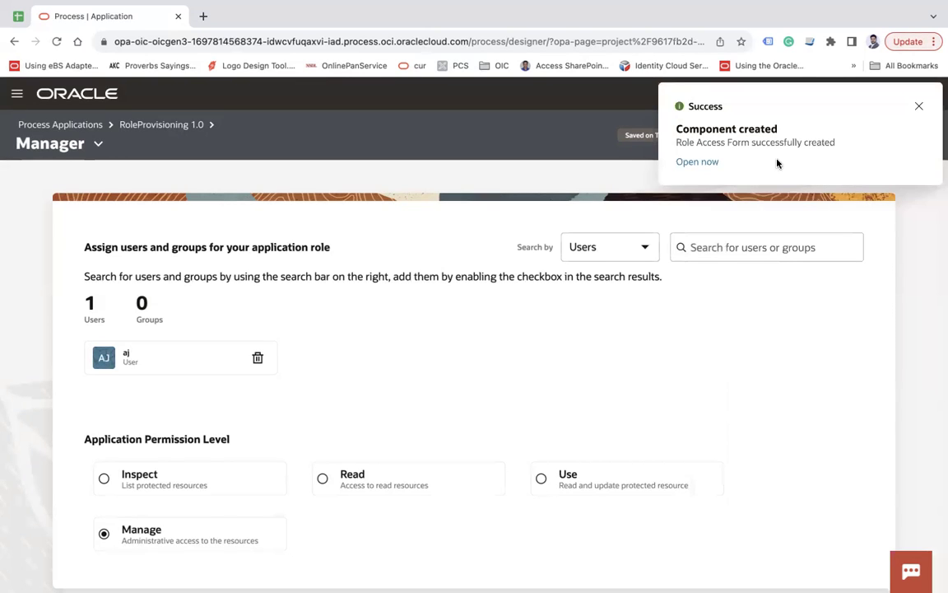
click(695, 162)
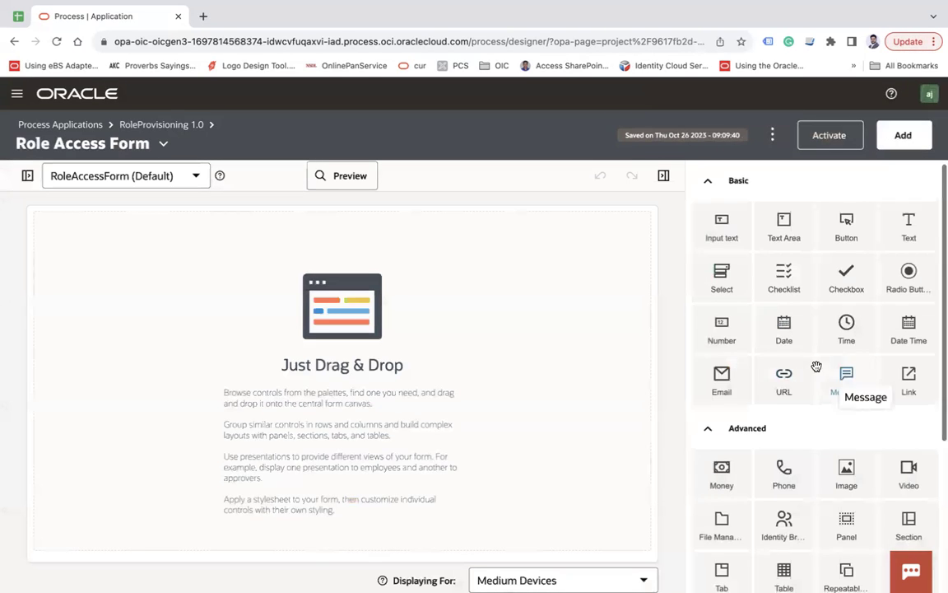
Place Input text, two Select lists, a Date field and a Text Area on the canvas.
scroll(818, 371, down, 3)
scroll(817, 372, up, 3)
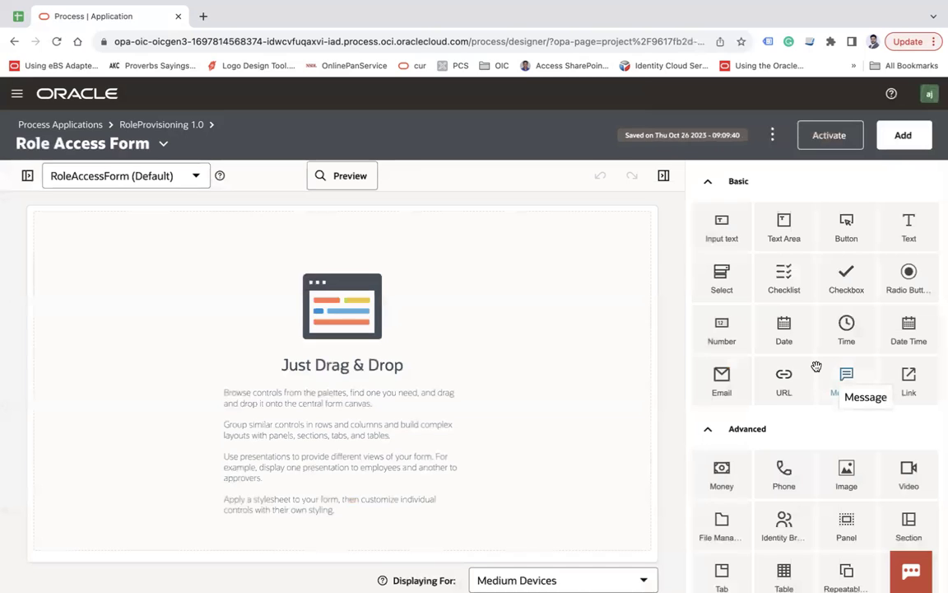
drag(718, 231, 237, 266)
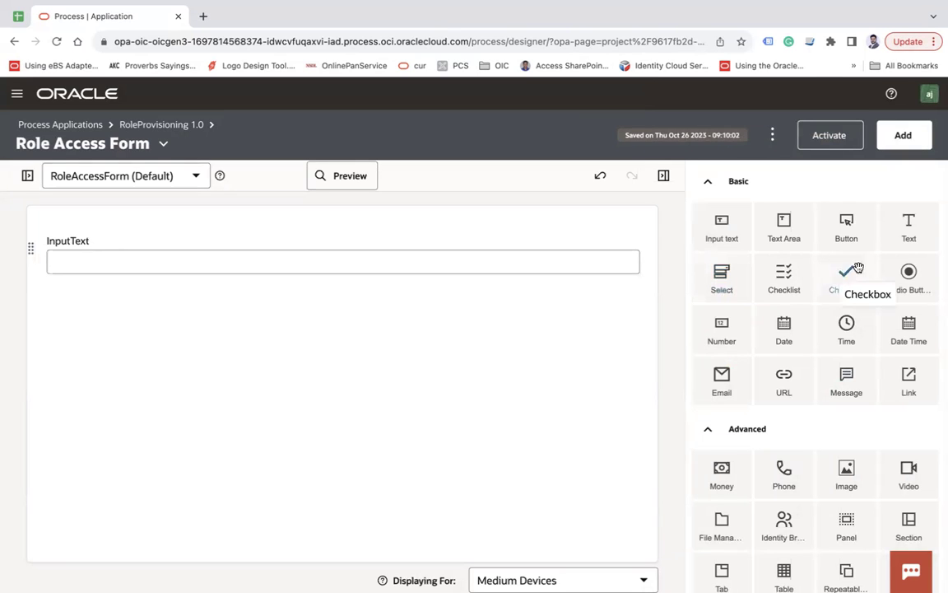
drag(724, 278, 263, 306)
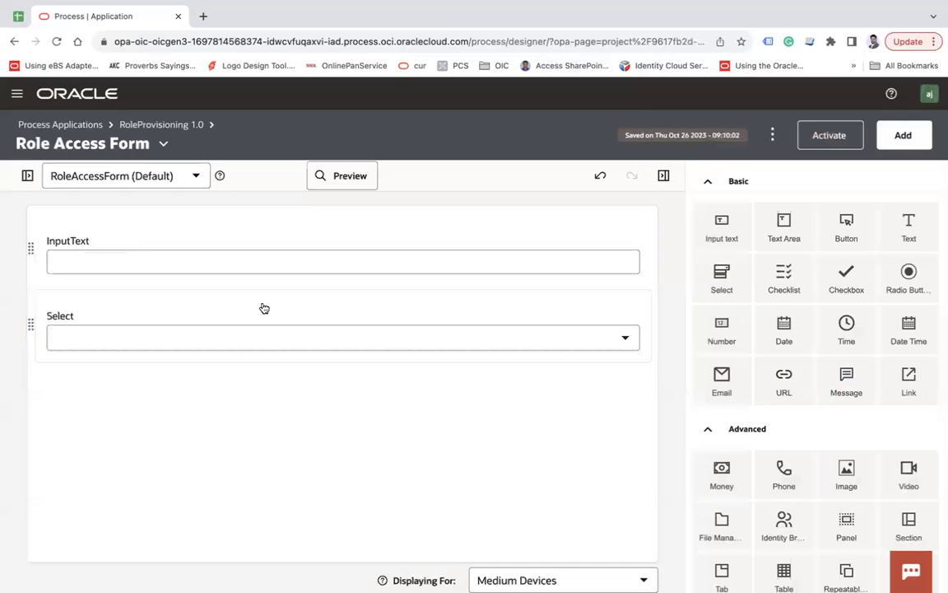
drag(726, 279, 584, 398)
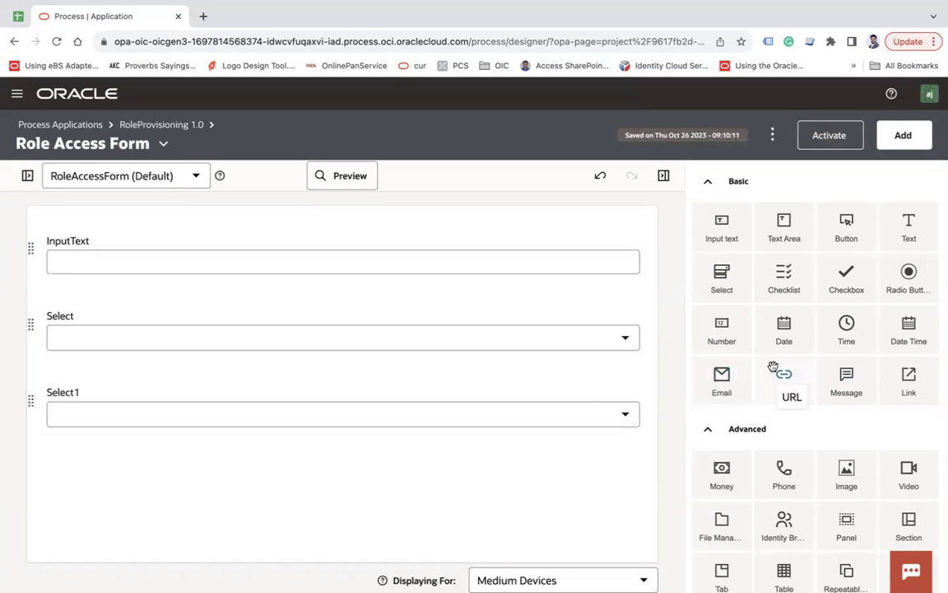
drag(790, 339, 378, 472)
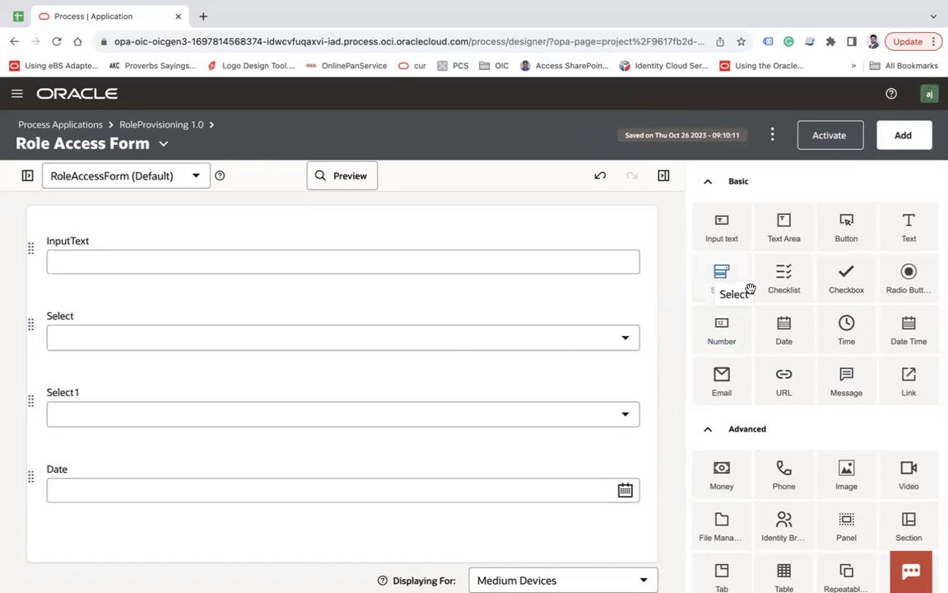
drag(784, 226, 449, 530)
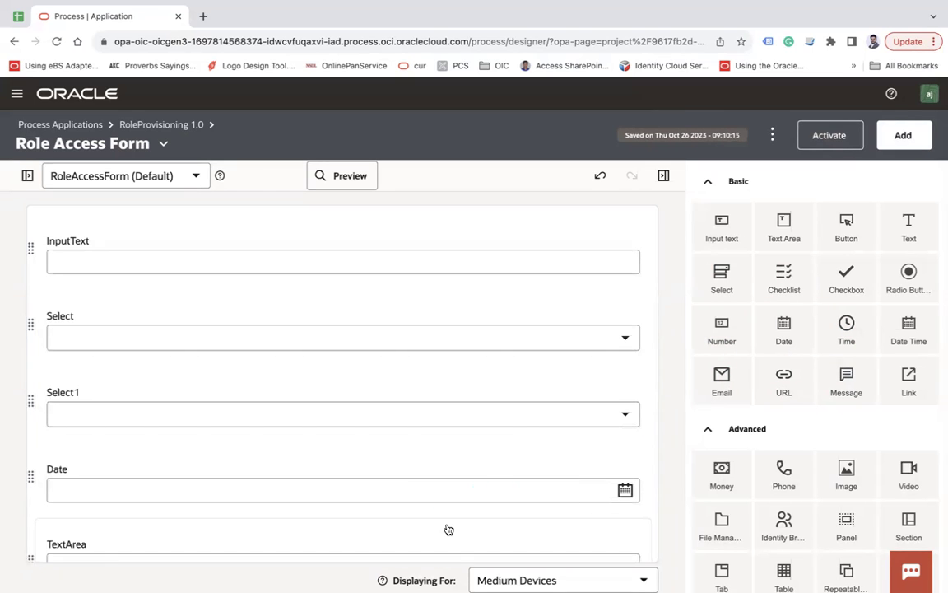
scroll(448, 530, down, 3)
scroll(368, 351, up, 3)
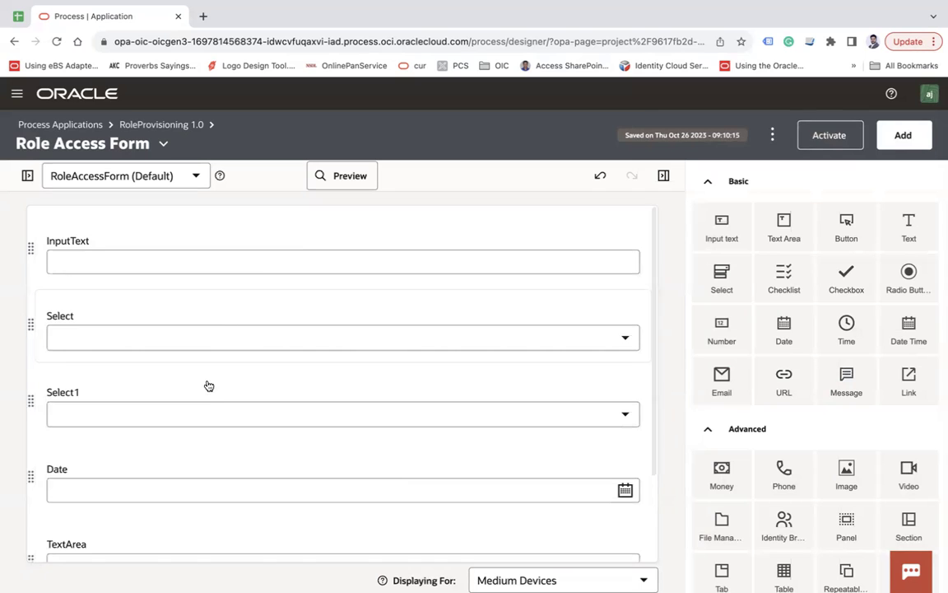
scroll(214, 472, down, 1)
scroll(206, 458, up, 1)
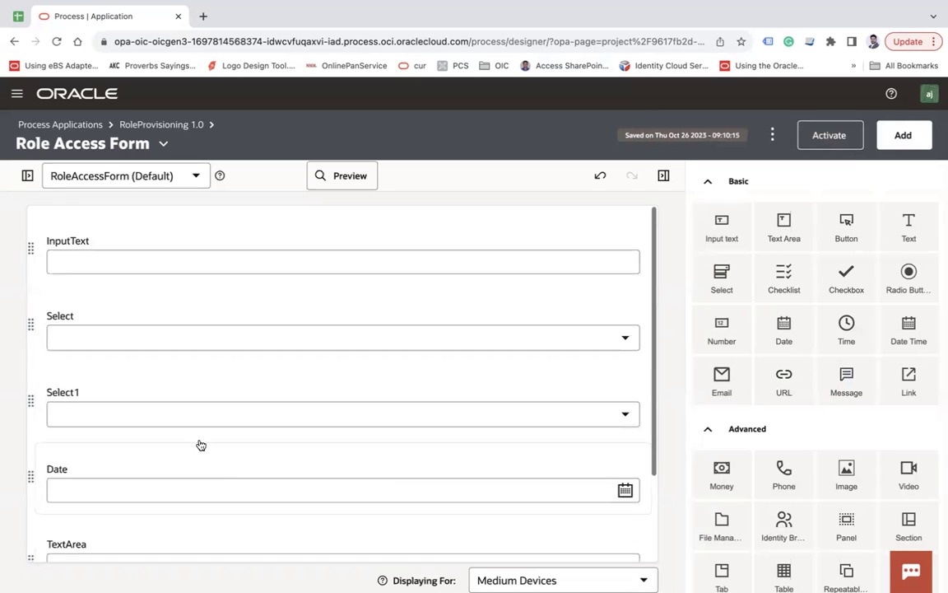
Rename the InputText field to Name with the label 'Enter Name'.
double_click(189, 236)
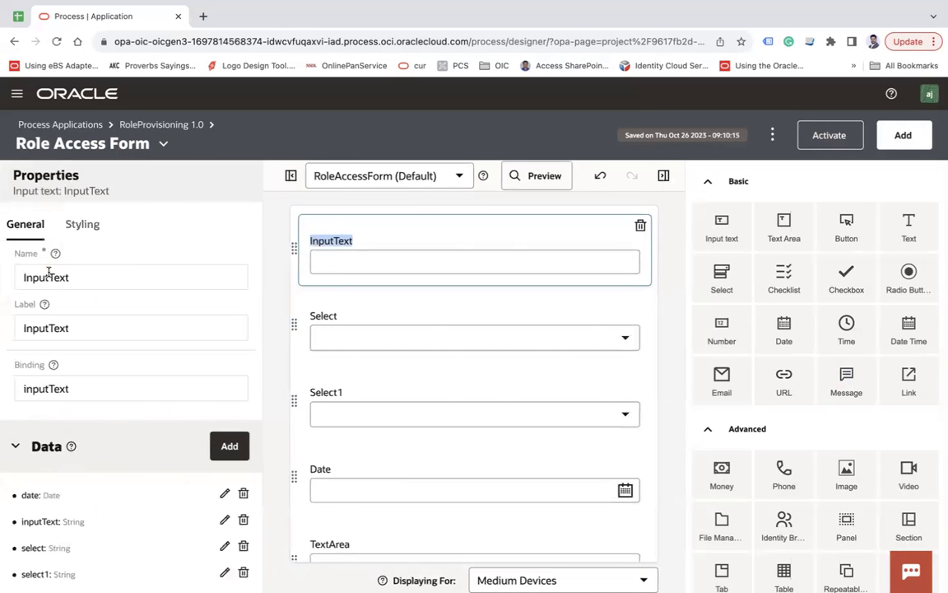
click(87, 277)
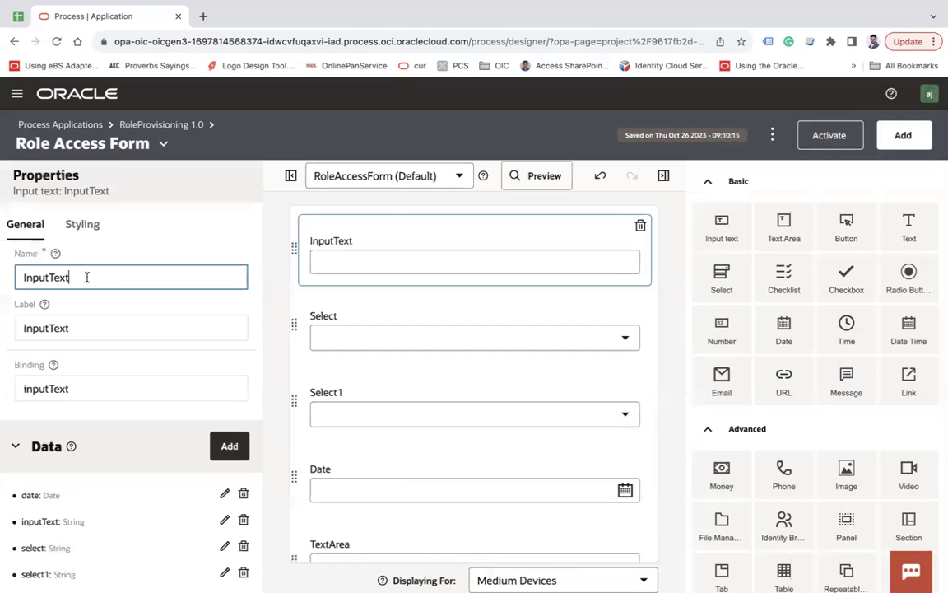
key(ctrl+a)
text(Name)
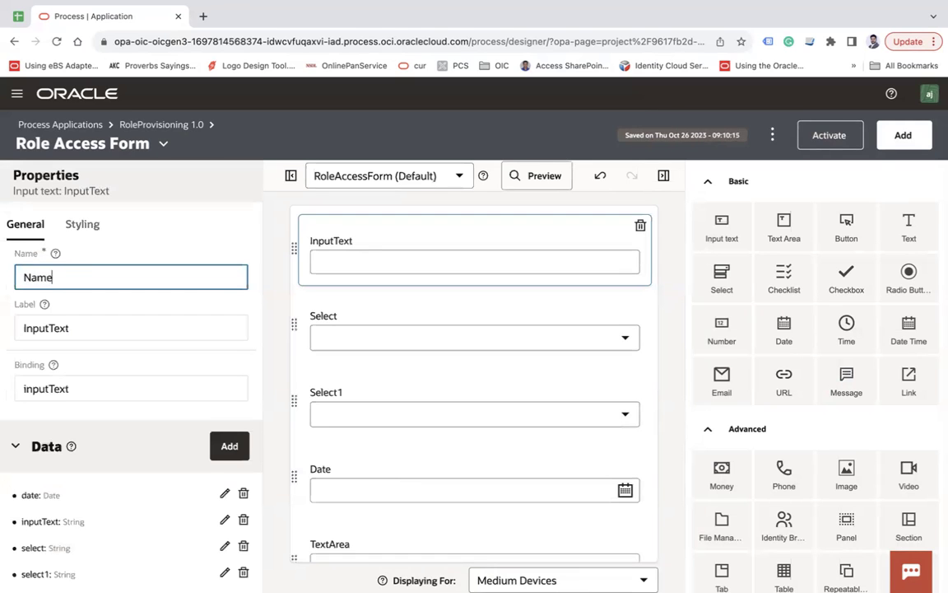
key(Tab)
key(ctrl+a)
text(Enter Name)
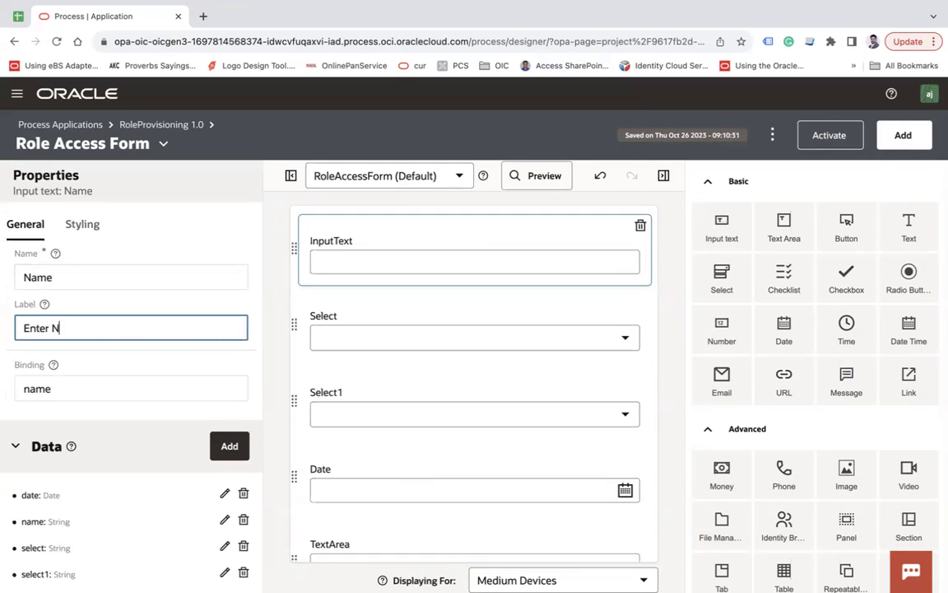
key(Tab)
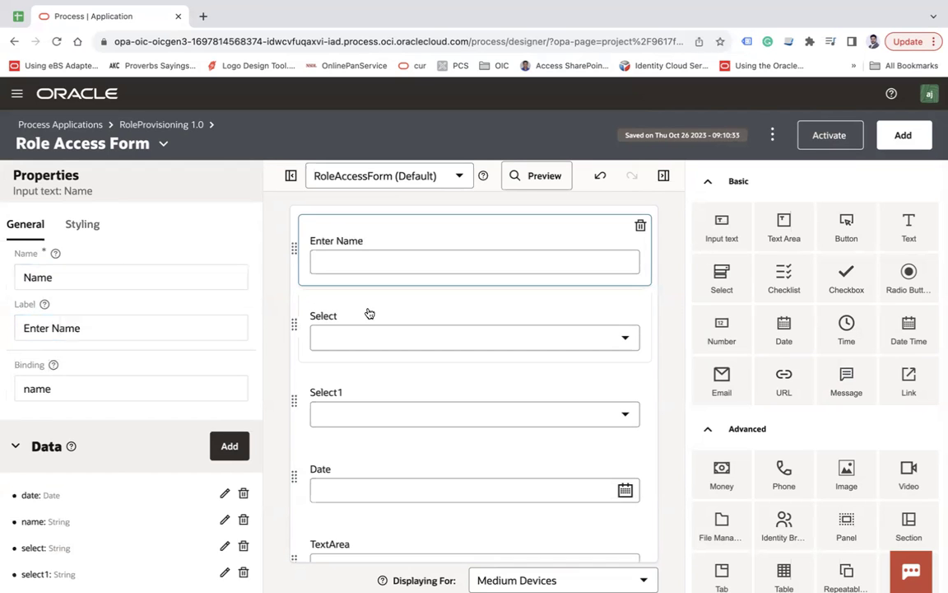
Rename the first Select to Application with the label 'Choose Application'.
click(368, 313)
click(84, 272)
key(ctrl+a)
text(Application)
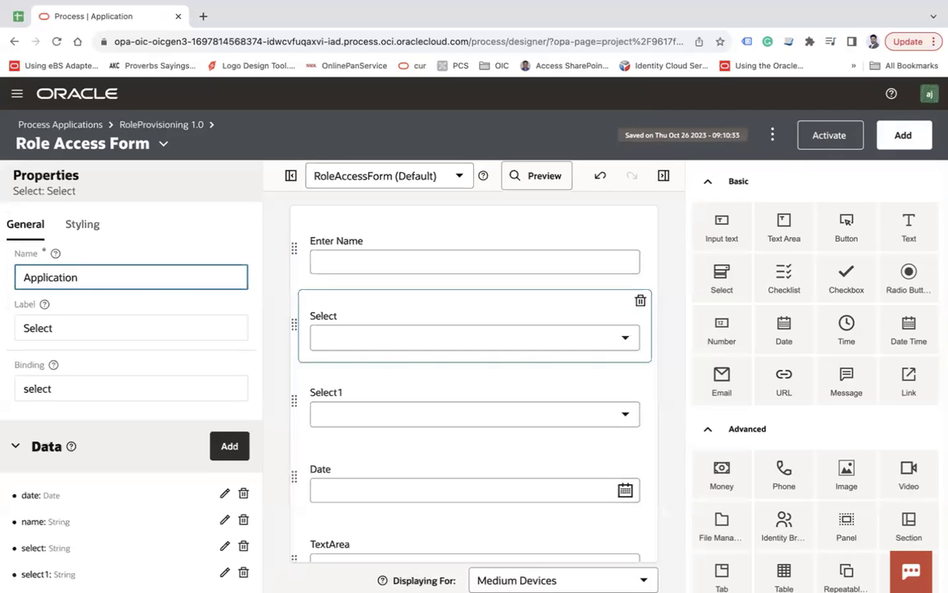
key(Tab)
key(Tab)
text(Choo)
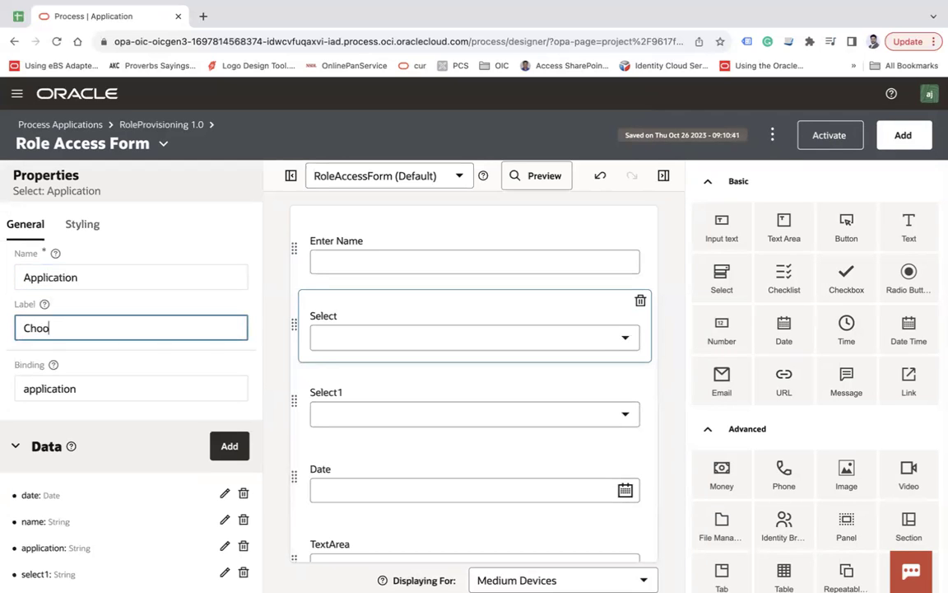
text(se Application)
key(Tab)
Replace the dropdown's option names with Oracle Fusion, Oracle Sales and Oracle HCM.
scroll(174, 301, down, 5)
scroll(173, 301, down, 5)
click(74, 268)
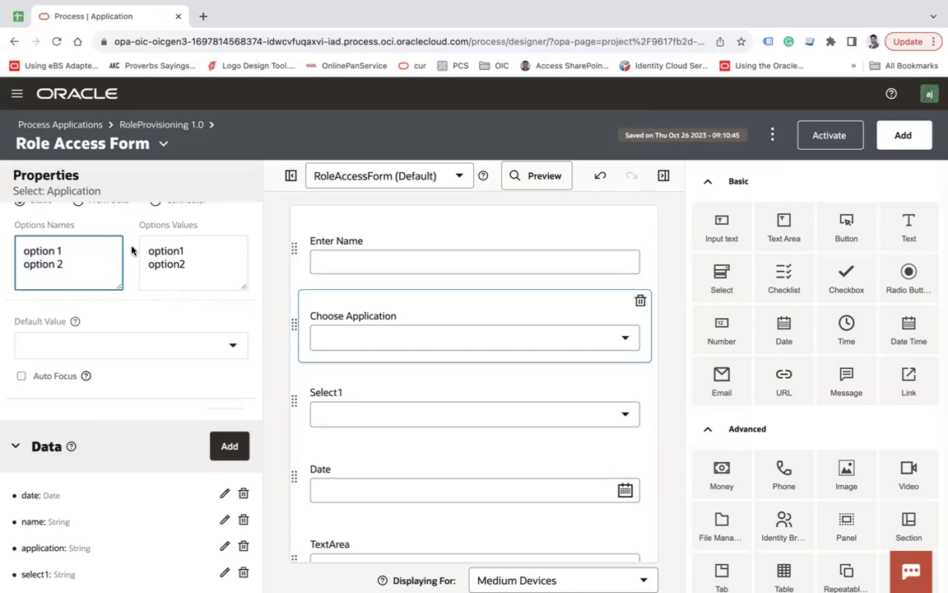
scroll(96, 242, up, 1)
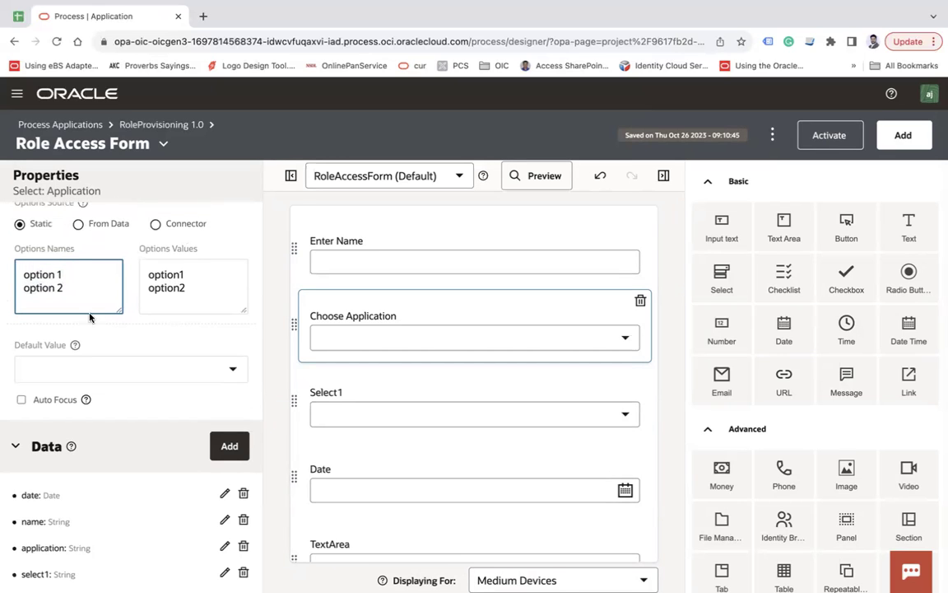
drag(79, 287, 3, 256)
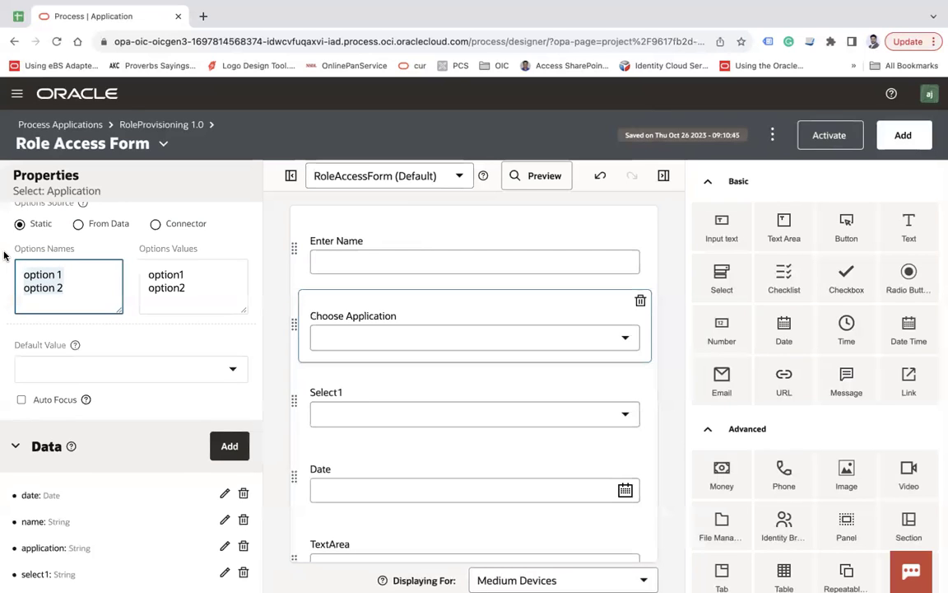
text(Oracle)
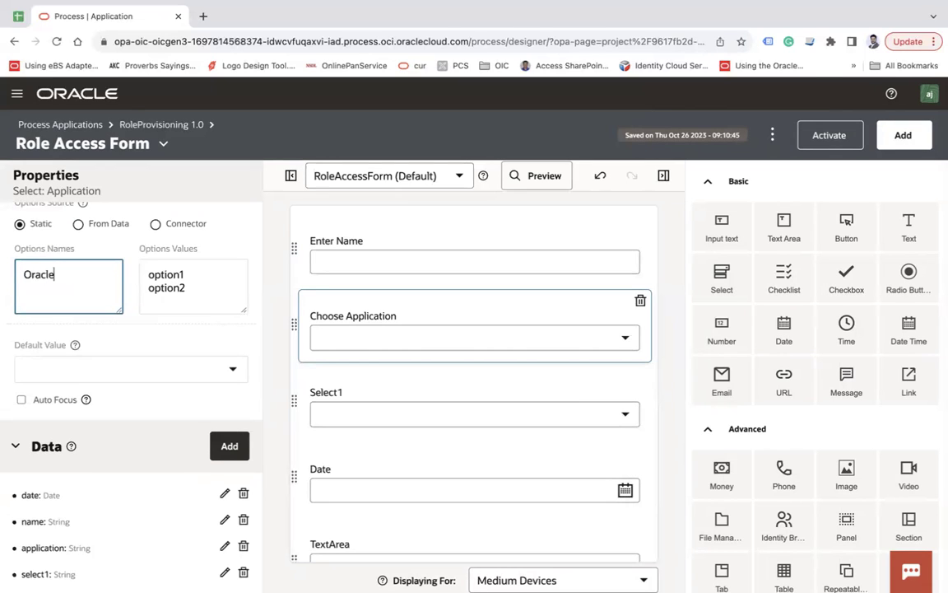
text( Fusion)
text(Oracle Sale)
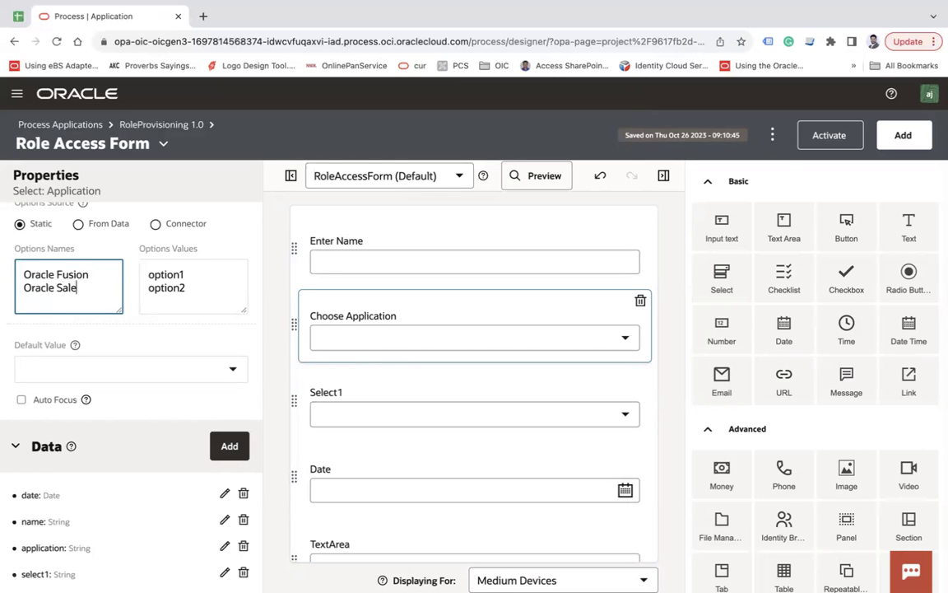
text(Oracle aH)
text(HCM)
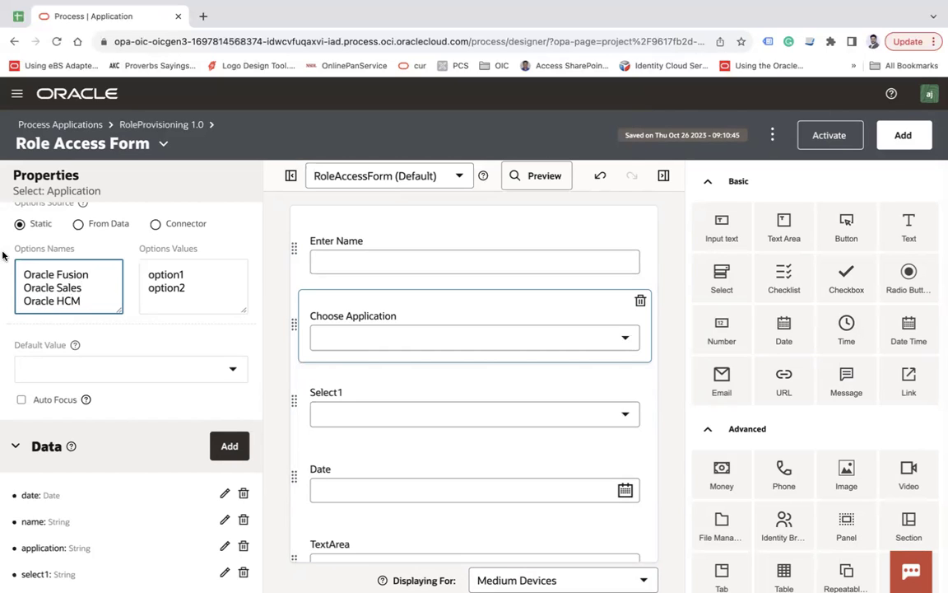
Set the option values to Fusion, Sales and HCM and preview the choices.
click(204, 299)
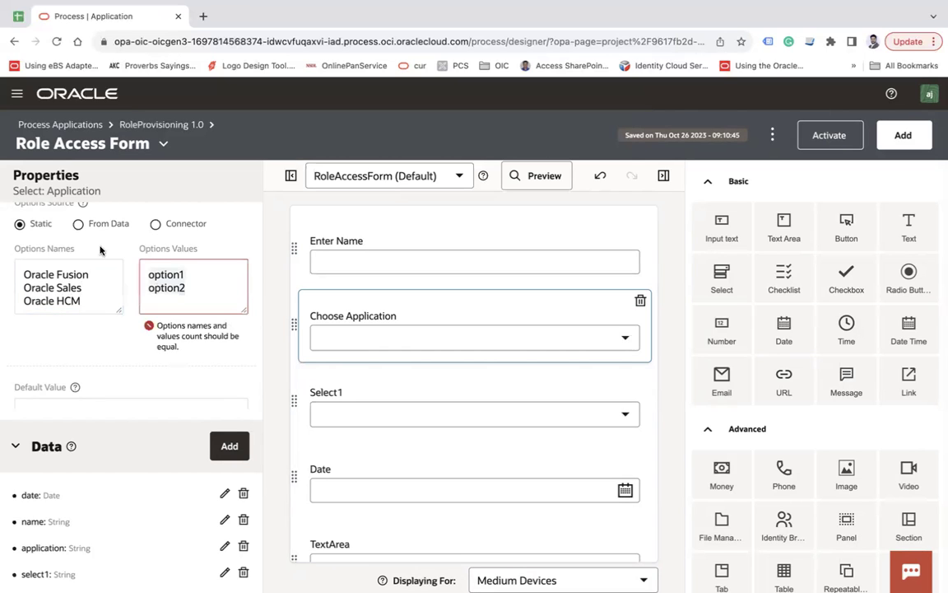
key(ctrl+a)
text(Fusion)
key(Return)
text(Sale)
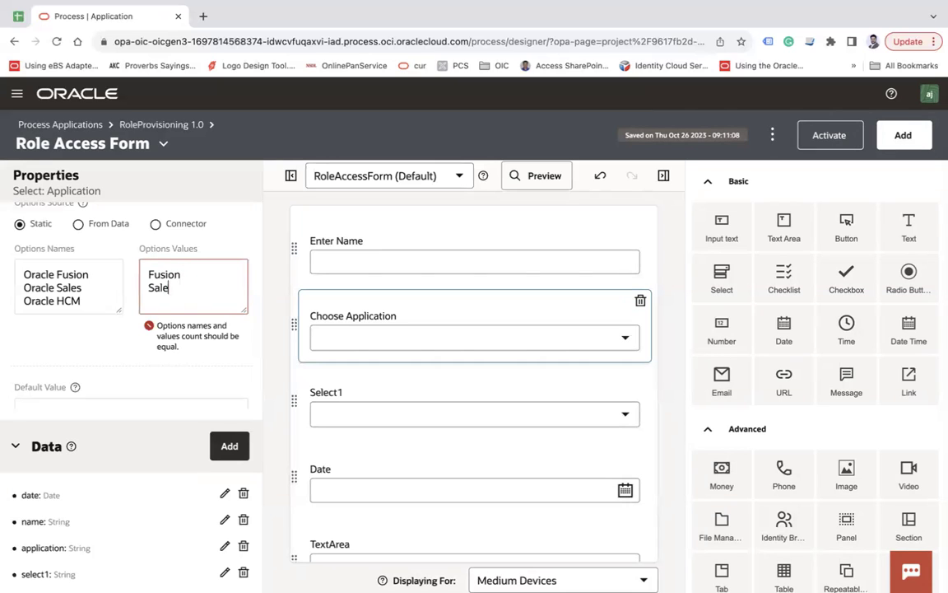
text(s HCM)
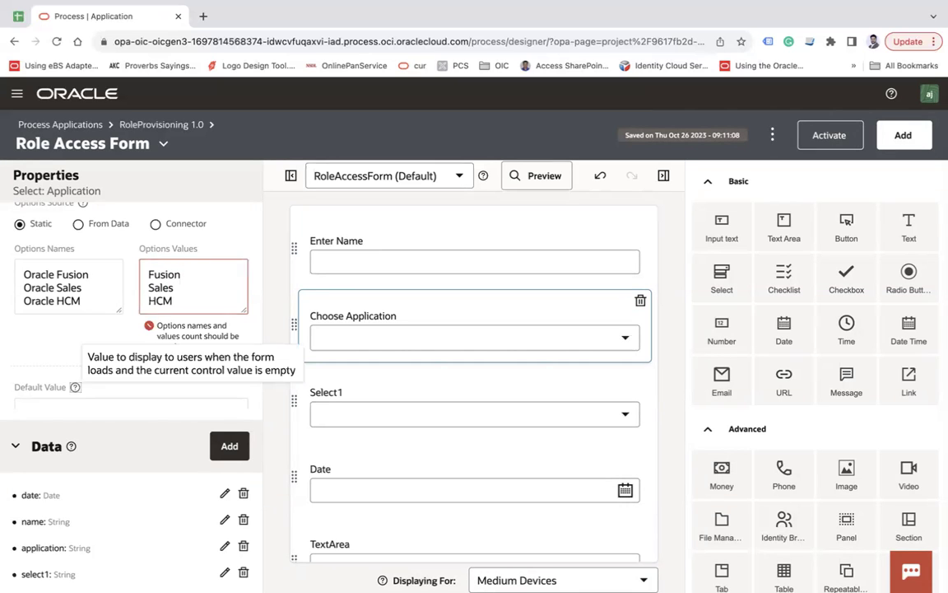
click(416, 336)
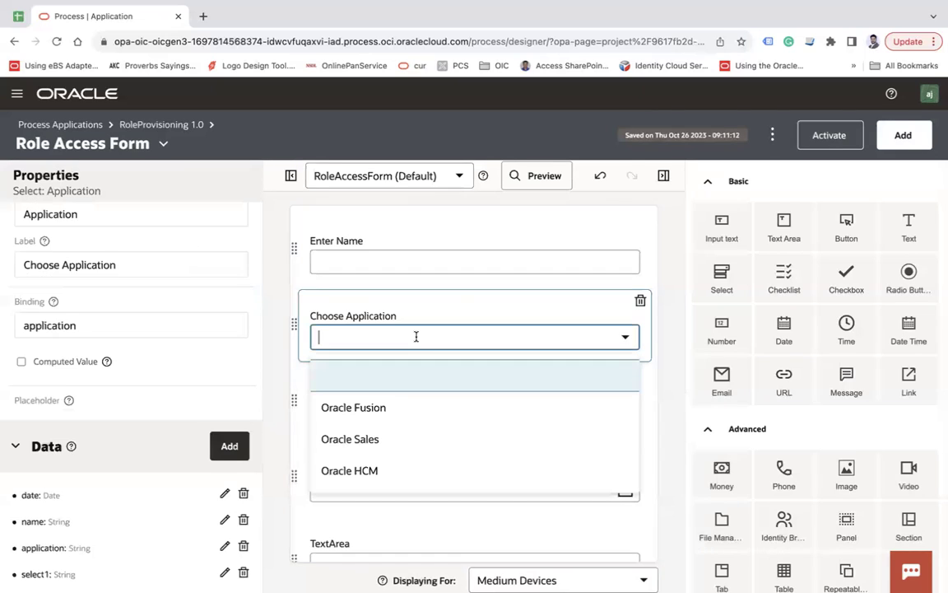
click(468, 396)
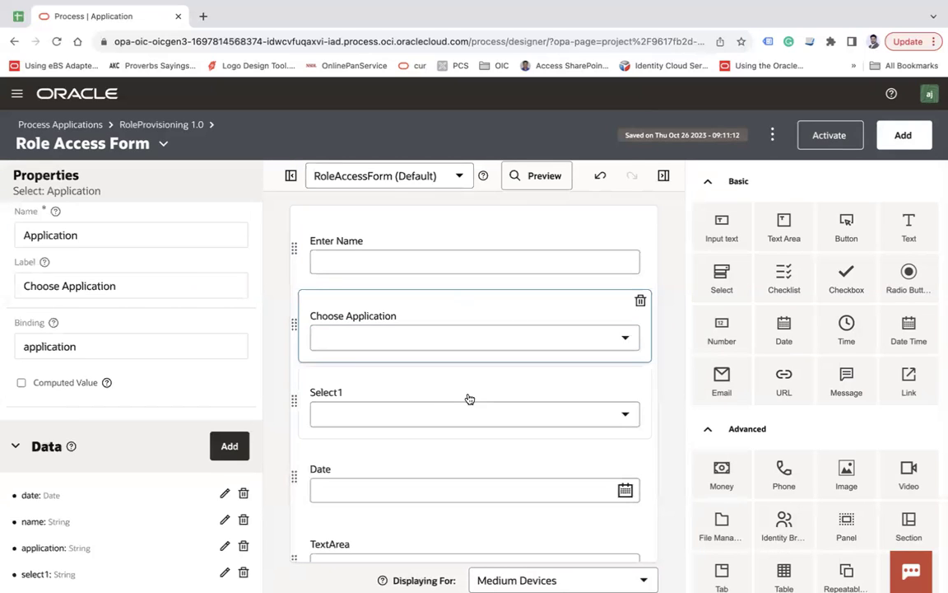
click(425, 393)
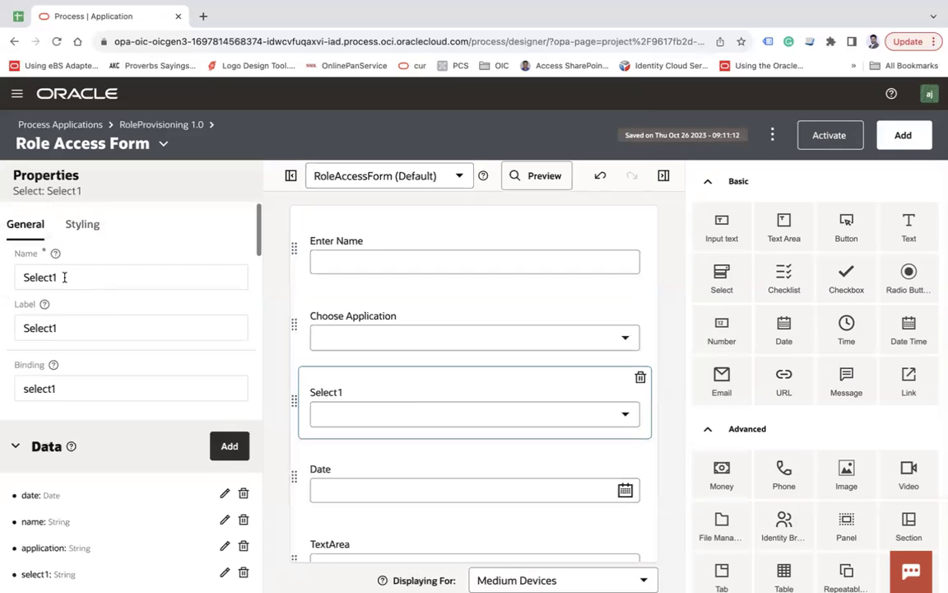
Rename Select1 to AccessType with the label 'Choose Access Type'.
click(64, 277)
text(AccessType)
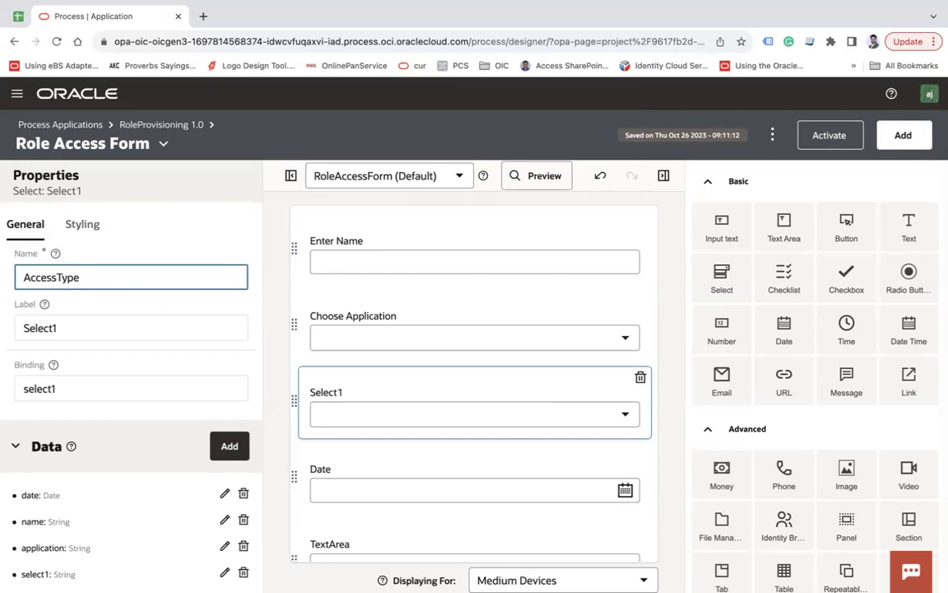
click(130, 328)
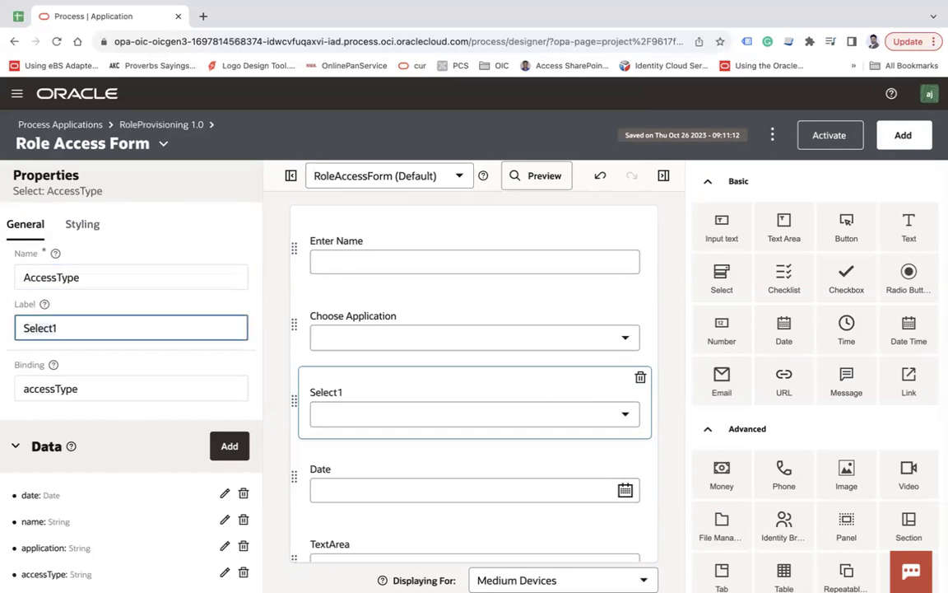
text(Cho)
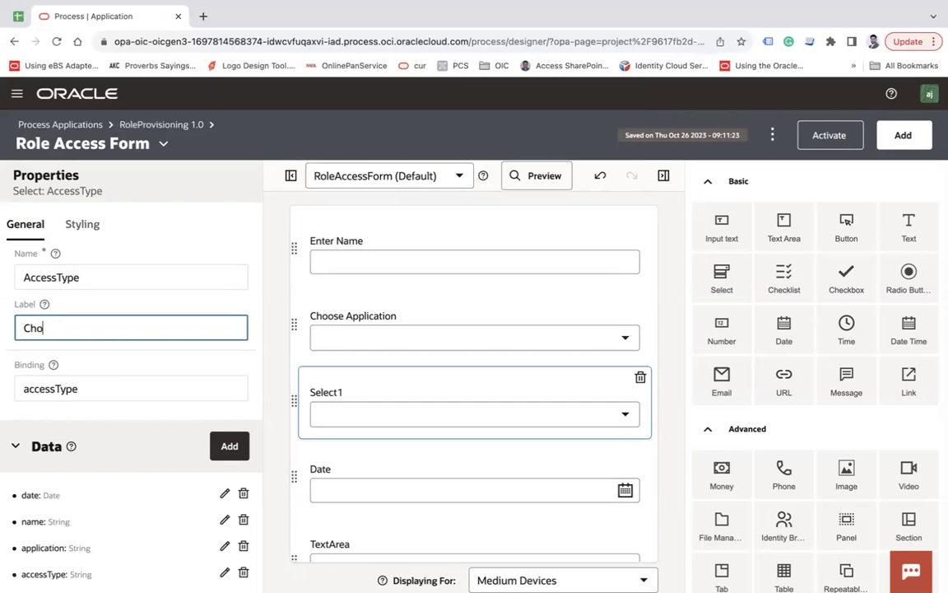
text(ose Access Type)
Set the AccessType option names to Admin, Manager and Auditor.
scroll(146, 288, down, 5)
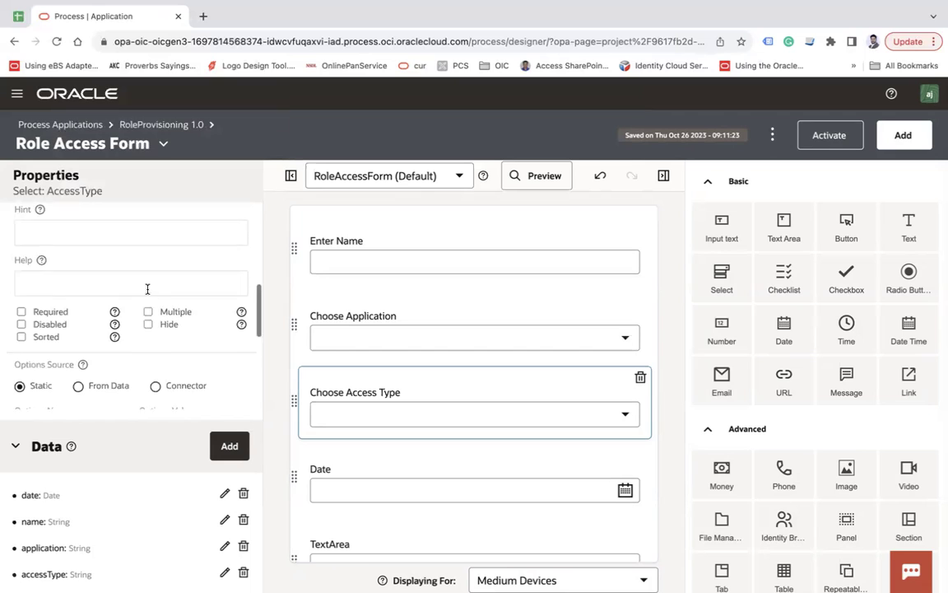
scroll(82, 331, down, 2)
drag(70, 333, 3, 290)
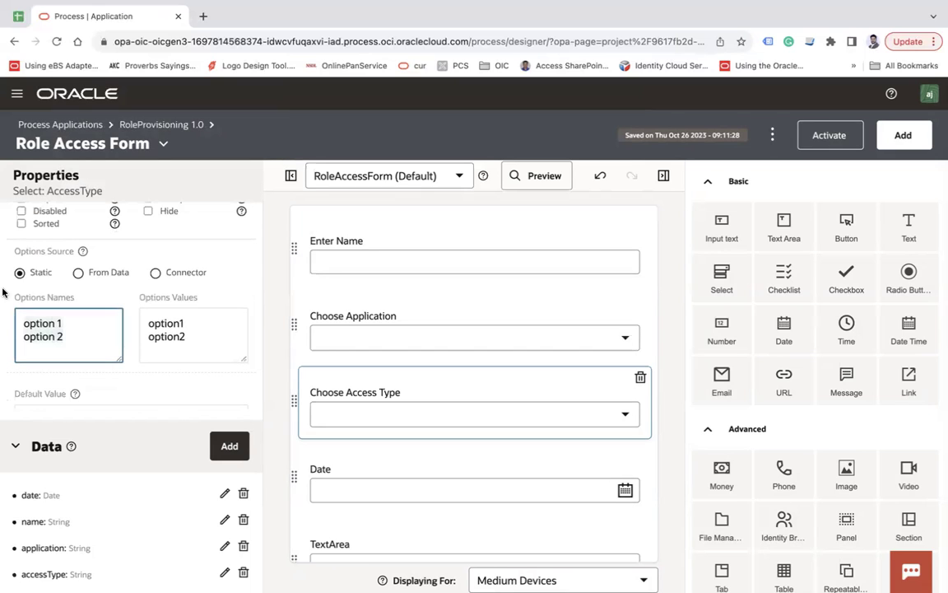
text(Admin)
key(Return)
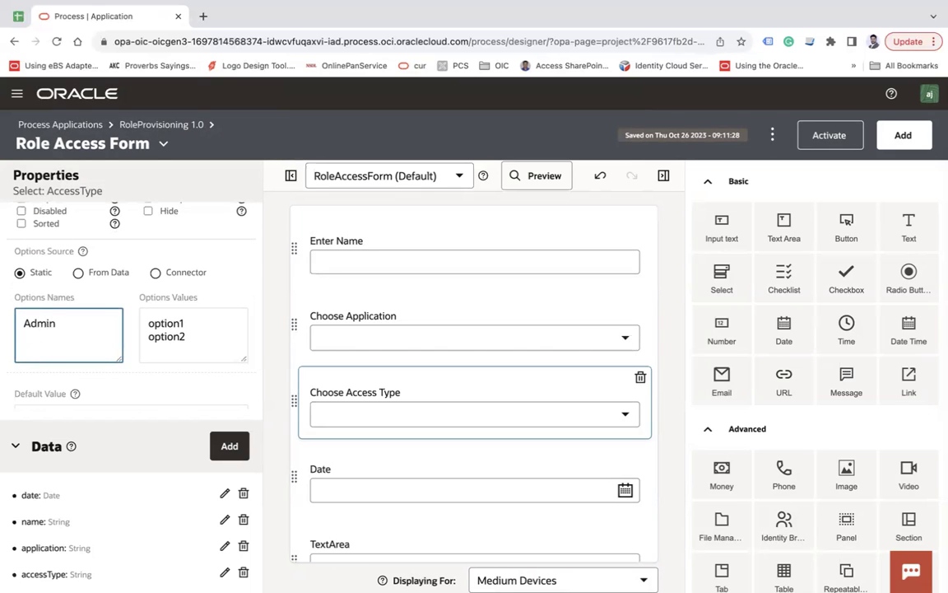
text(Manager )
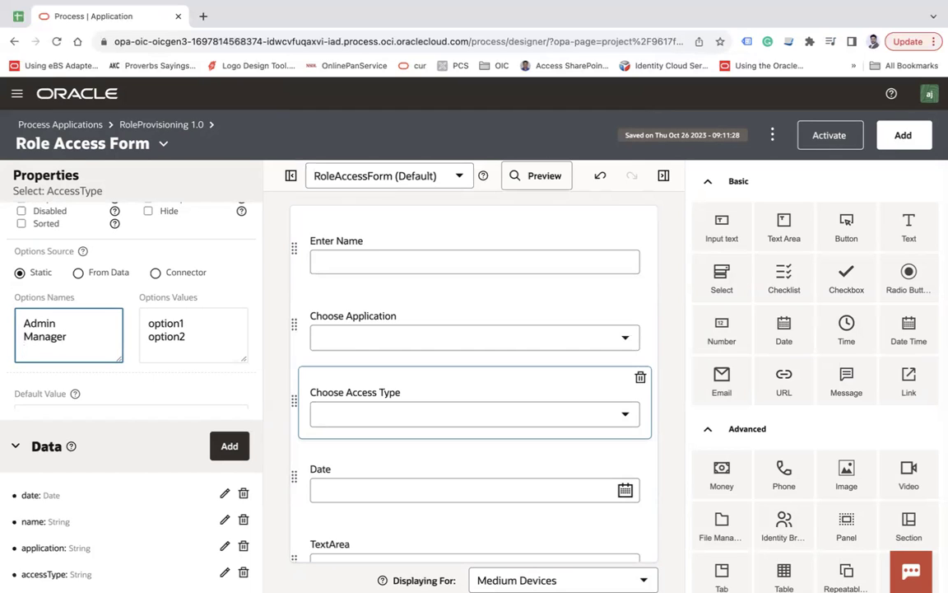
text(Auditor)
Paste Admin, Manager and Auditor as the AccessType option values.
click(192, 343)
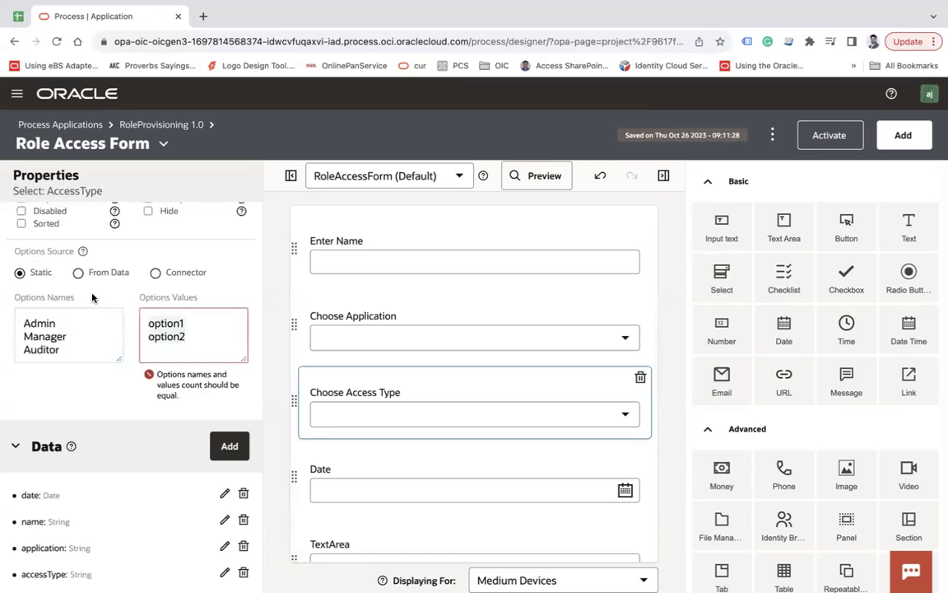
key(ctrl+a)
text(Admin Manager Auditor)
scroll(92, 298, down, 3)
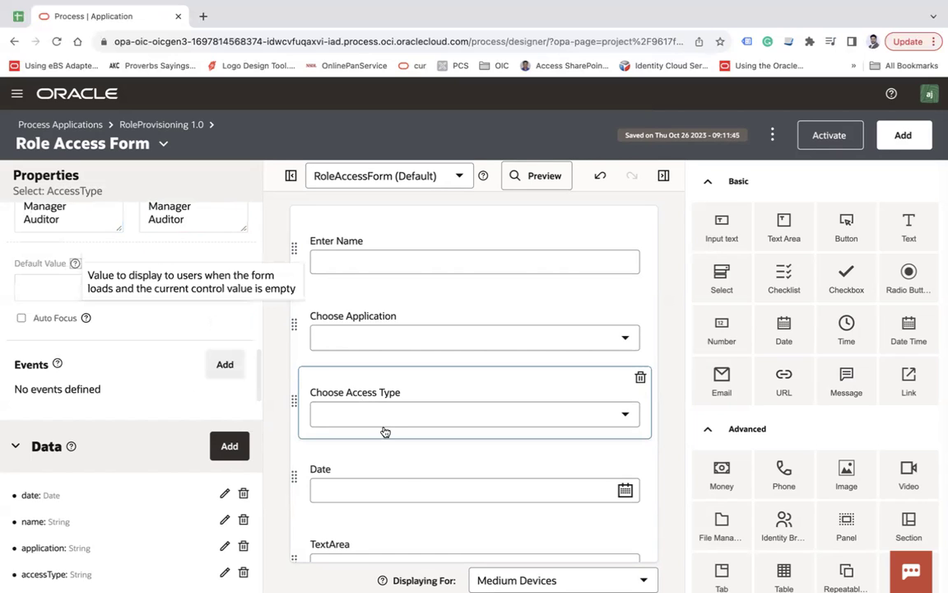
Rename the Date field to AccessEndDate with the label 'Access End Date'.
click(373, 463)
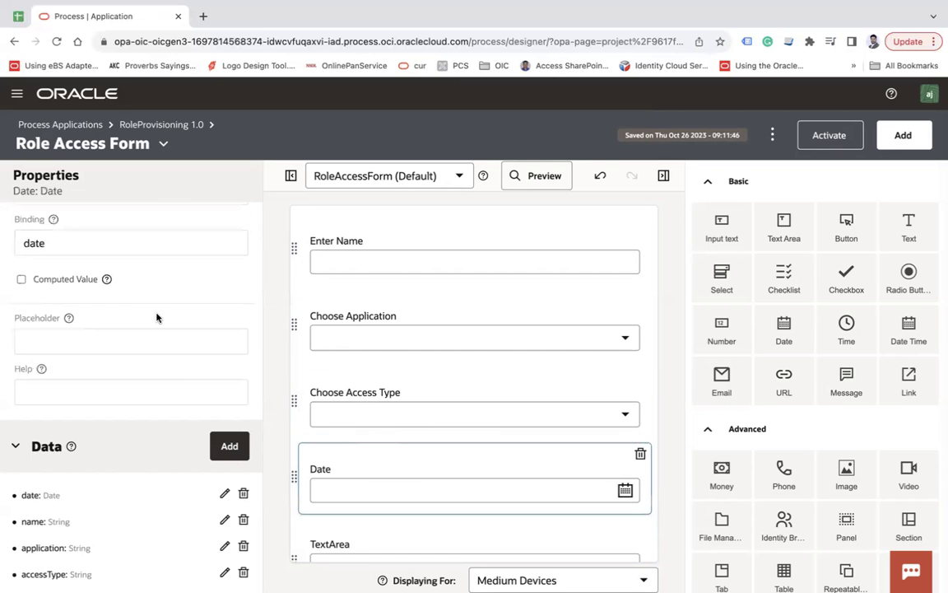
scroll(157, 317, up, 3)
click(67, 280)
key(ctrl+a)
text(AccedE)
key(BackSpace)
key(BackSpace)
text(ssEndDa)
key(Tab)
text(A)
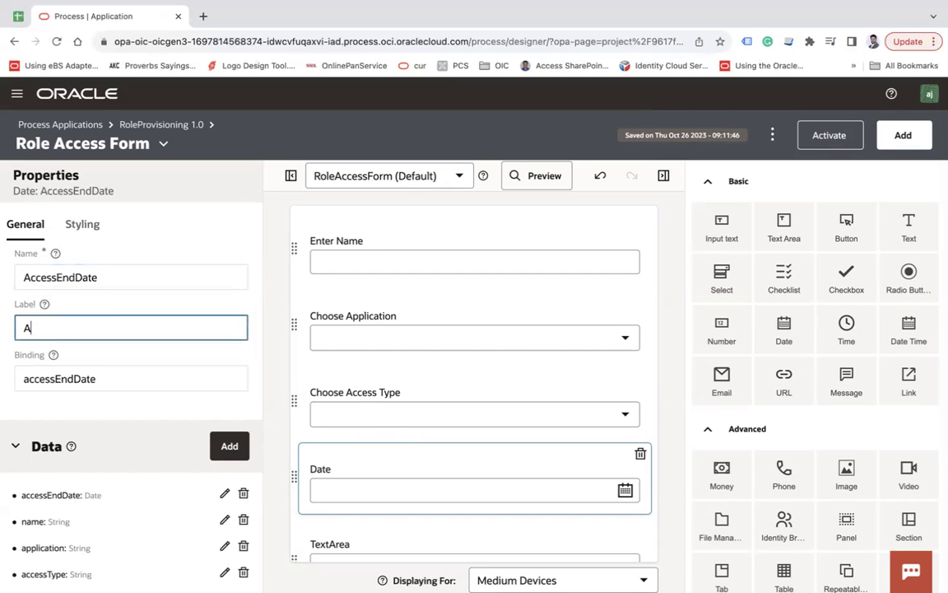
text(ccess End Date)
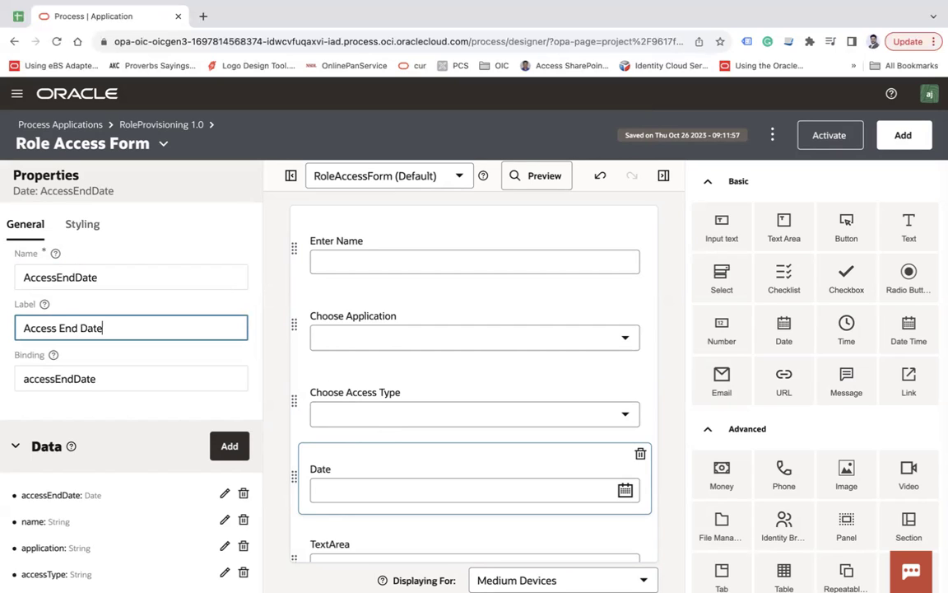
key(Tab)
Rename the TextArea to Justification with the label 'Enter Justification'.
scroll(414, 451, down, 1)
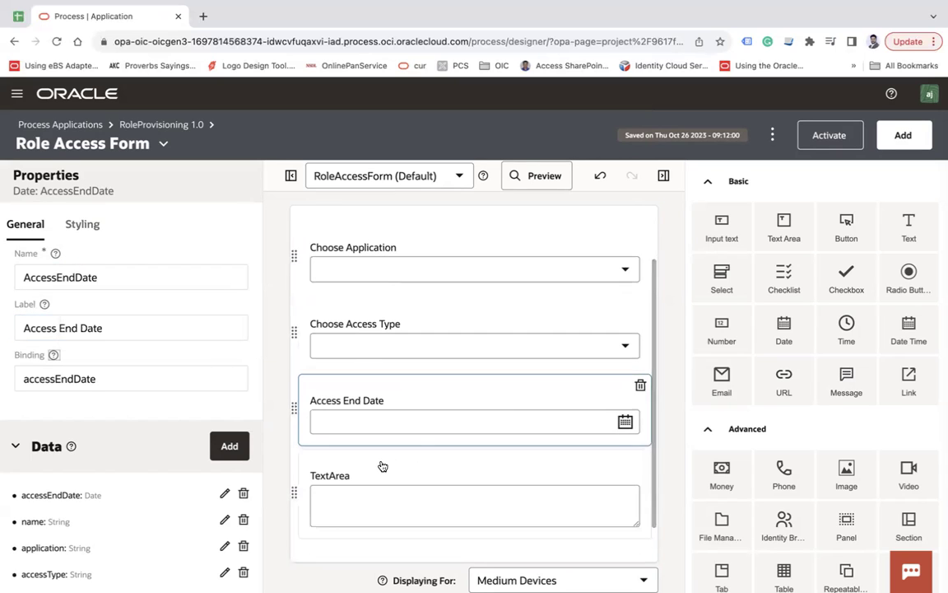
click(381, 466)
click(84, 276)
key(ctrl+a)
key(BackSpace)
text(Justification)
key(Tab)
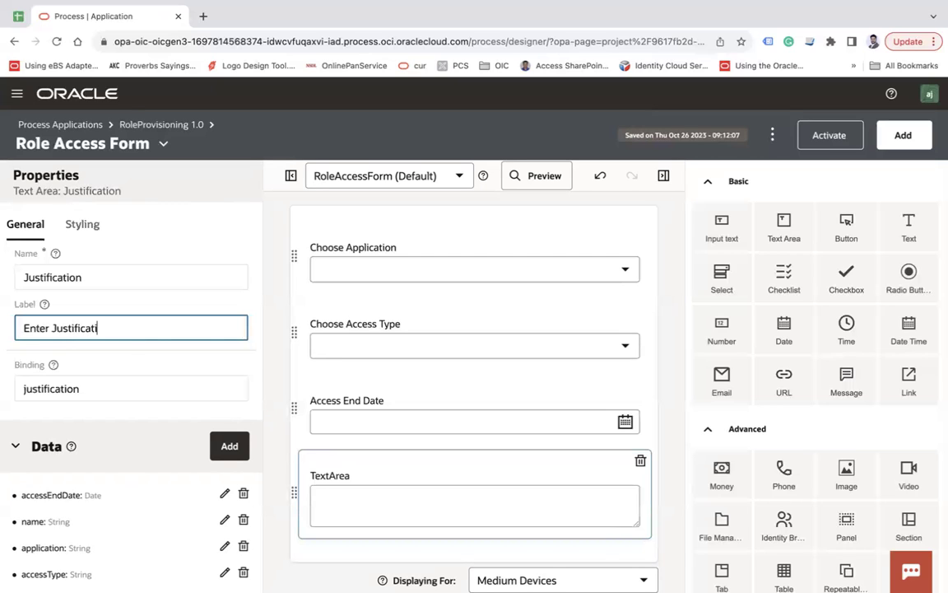
text(on)
key(Tab)
scroll(356, 351, up, 1)
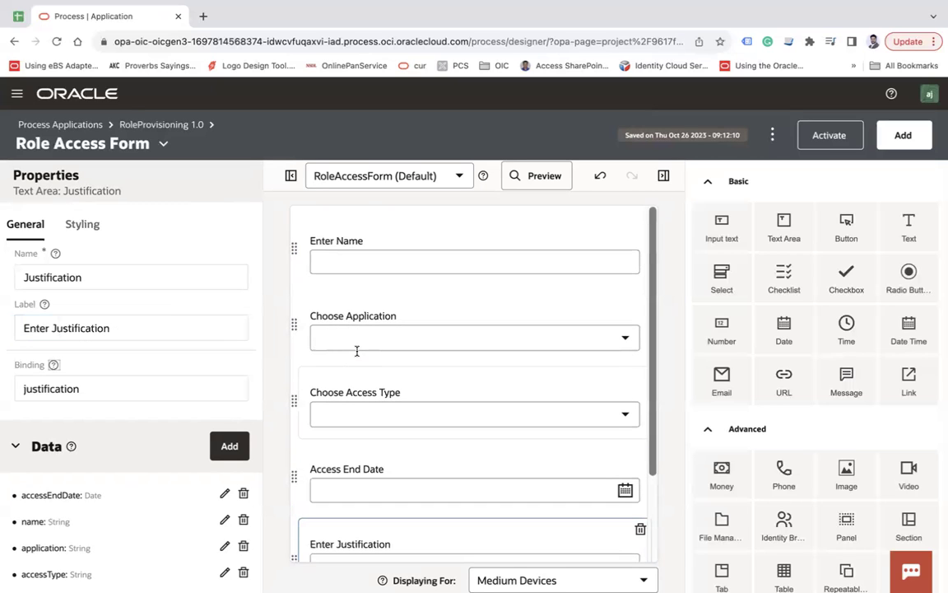
Collapse the left and right panels so the form fills the designer width.
click(292, 175)
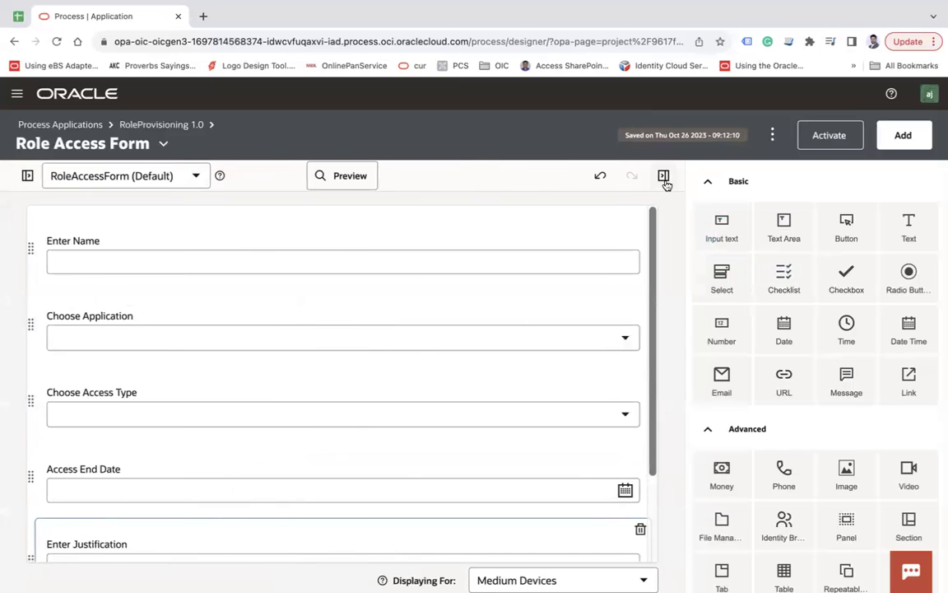
click(664, 176)
scroll(794, 418, down, 1)
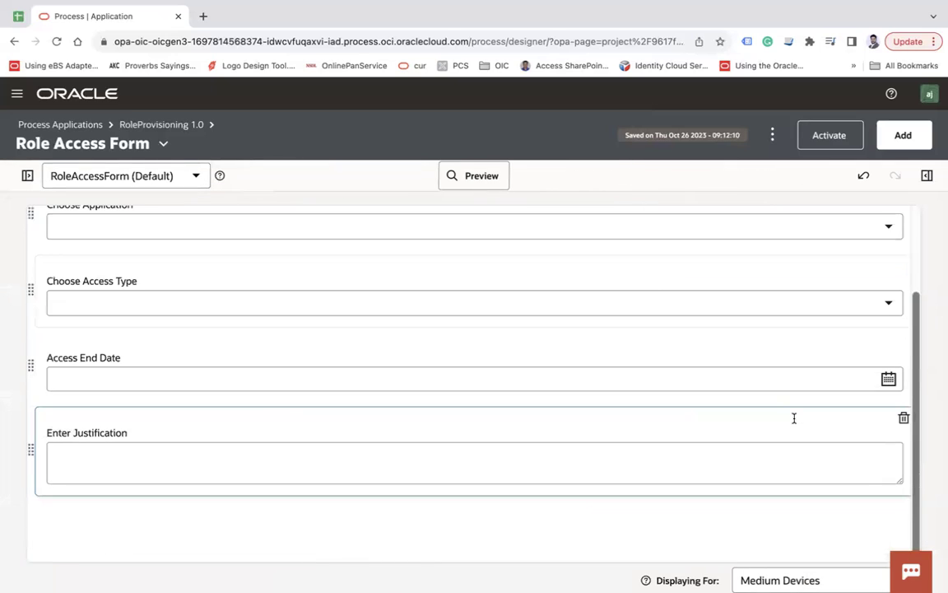
scroll(794, 418, up, 1)
Preview the form on Small, Medium, Large and Extra Large devices, then close the preview.
click(481, 175)
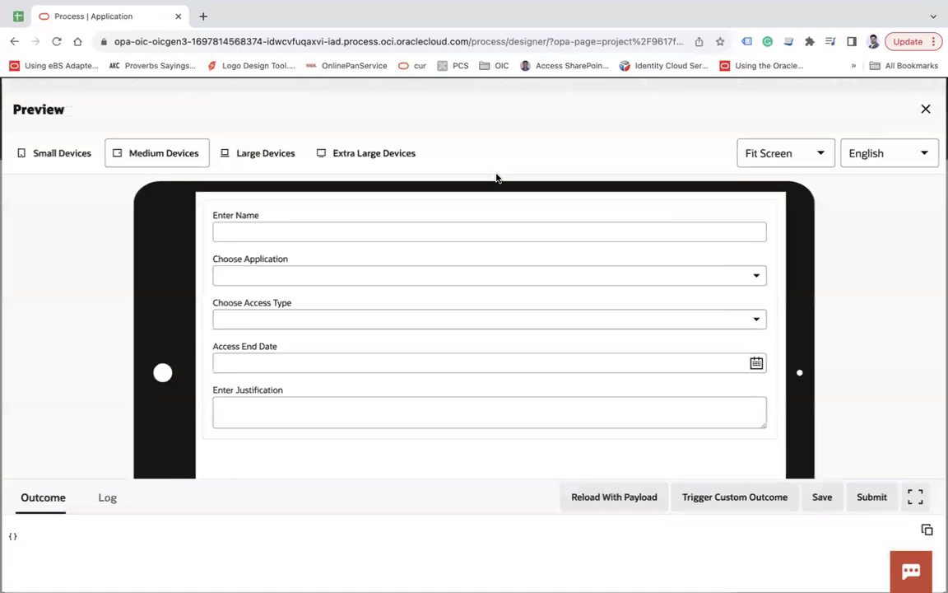
click(59, 155)
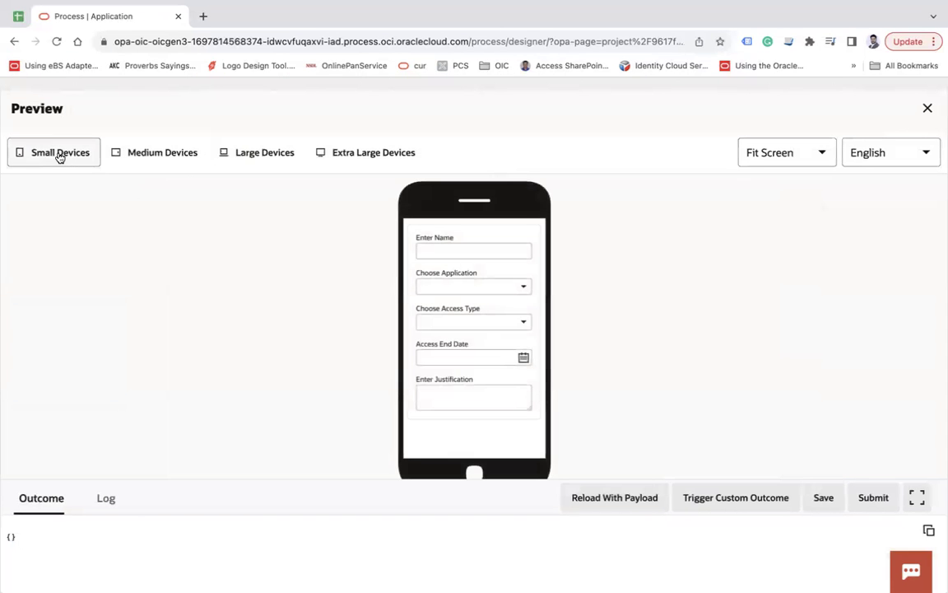
click(135, 155)
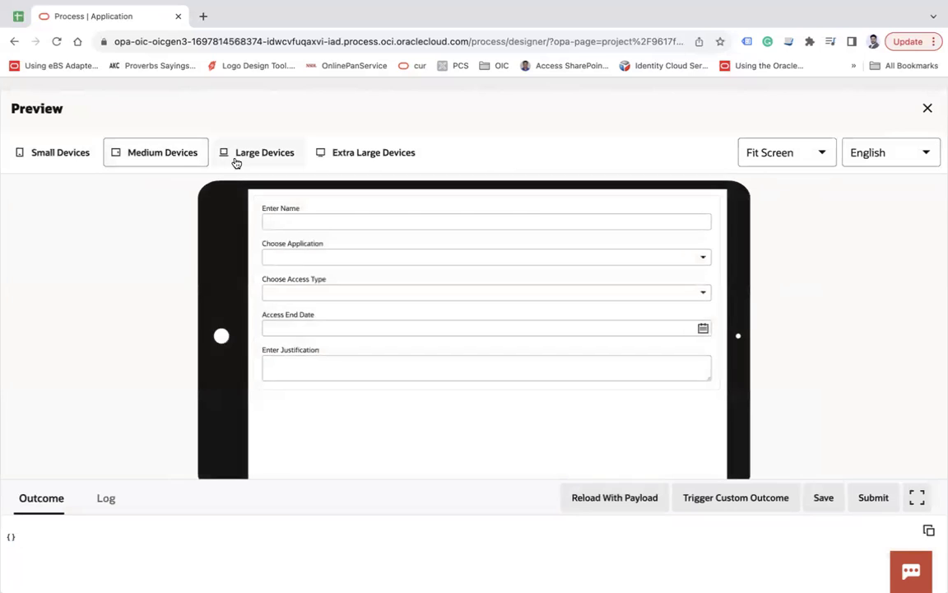
click(239, 157)
click(377, 156)
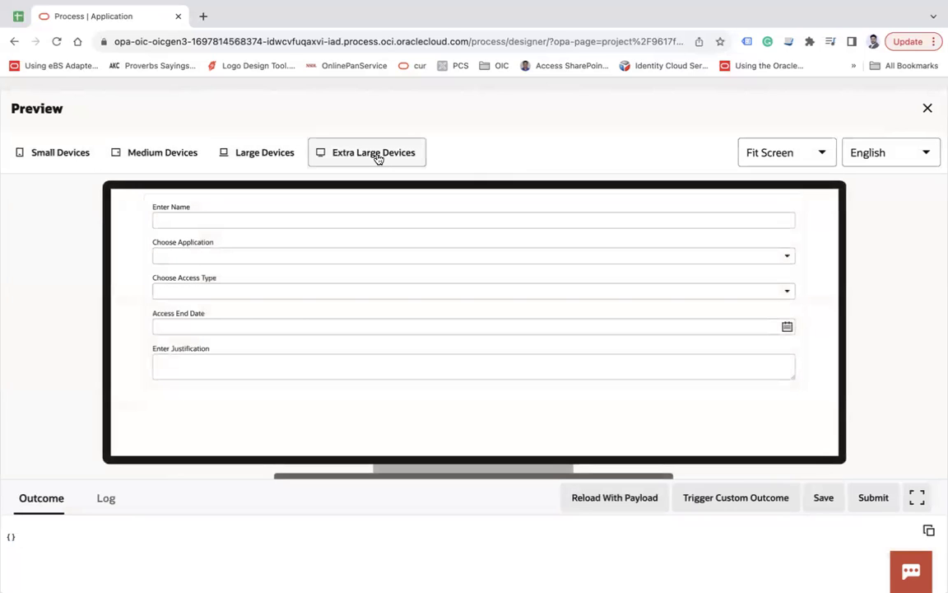
click(927, 108)
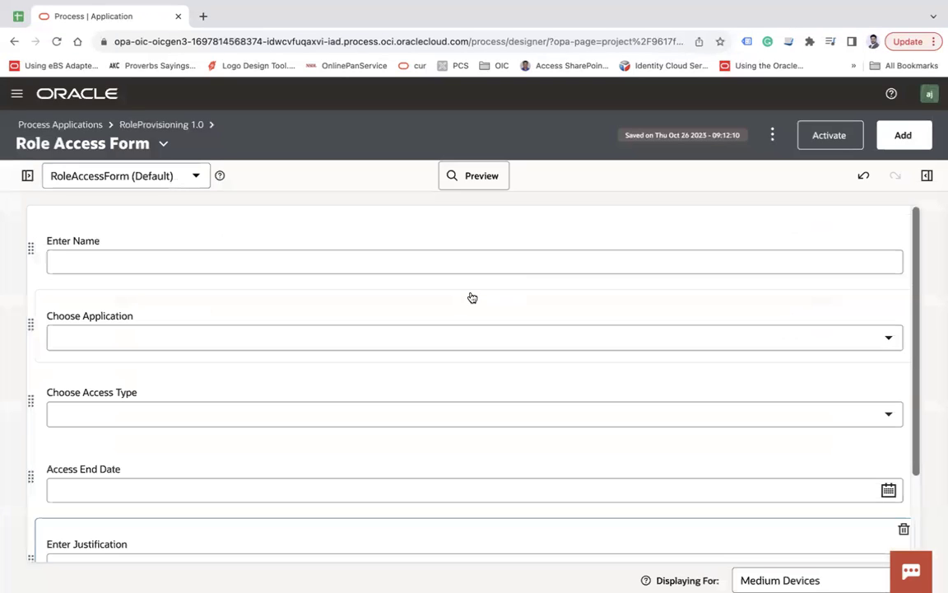
Filter the asset list to processes and add a new structured process.
click(165, 145)
click(238, 183)
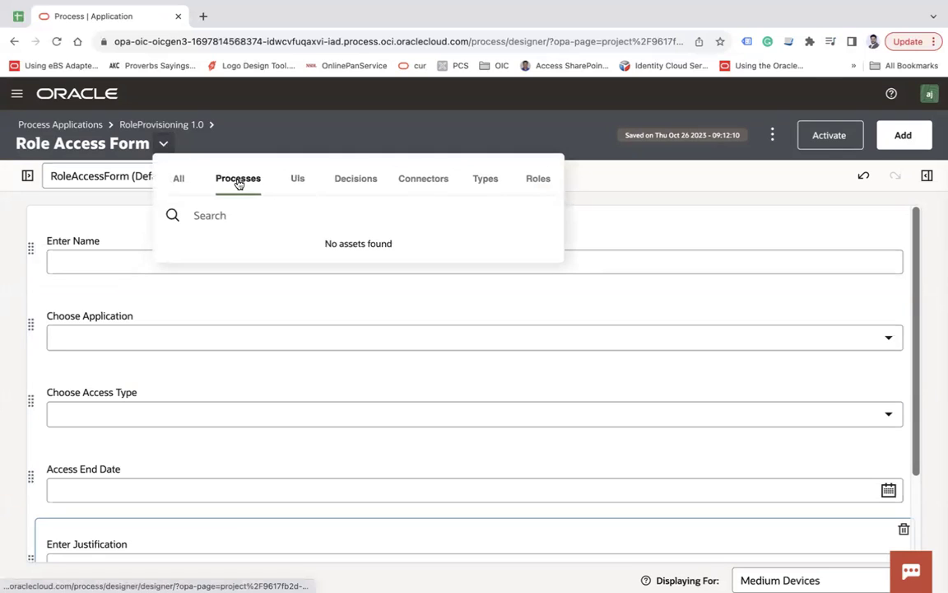
click(903, 135)
click(758, 222)
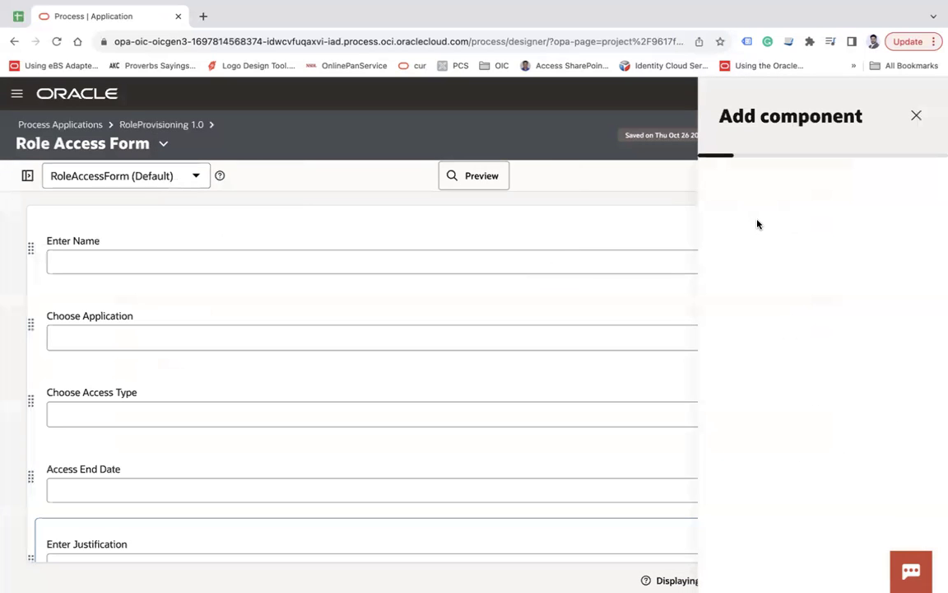
Title the structured process RoleProvisioningProcess and create it.
click(773, 302)
text(RoleProvisionin)
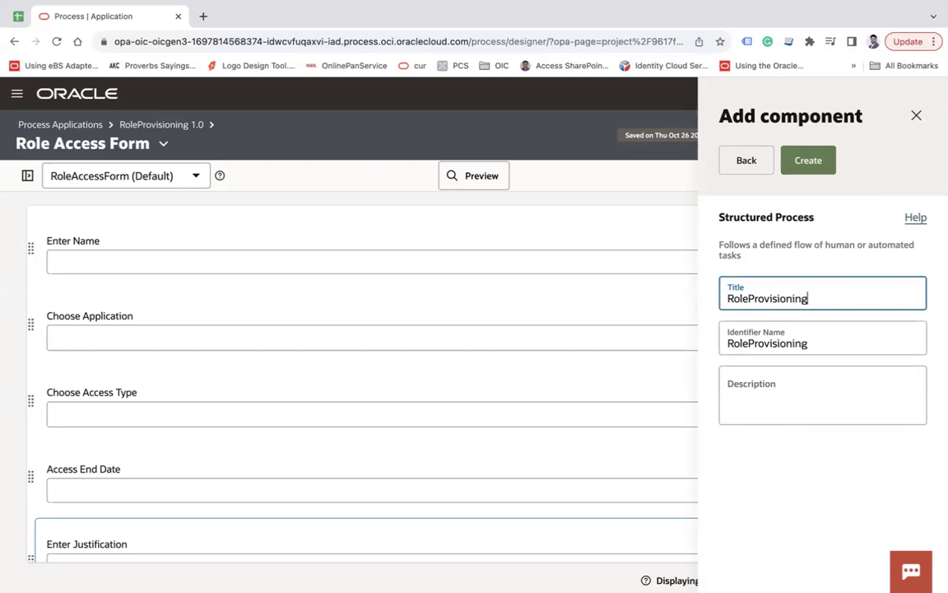
text(g)
key(Tab)
click(831, 298)
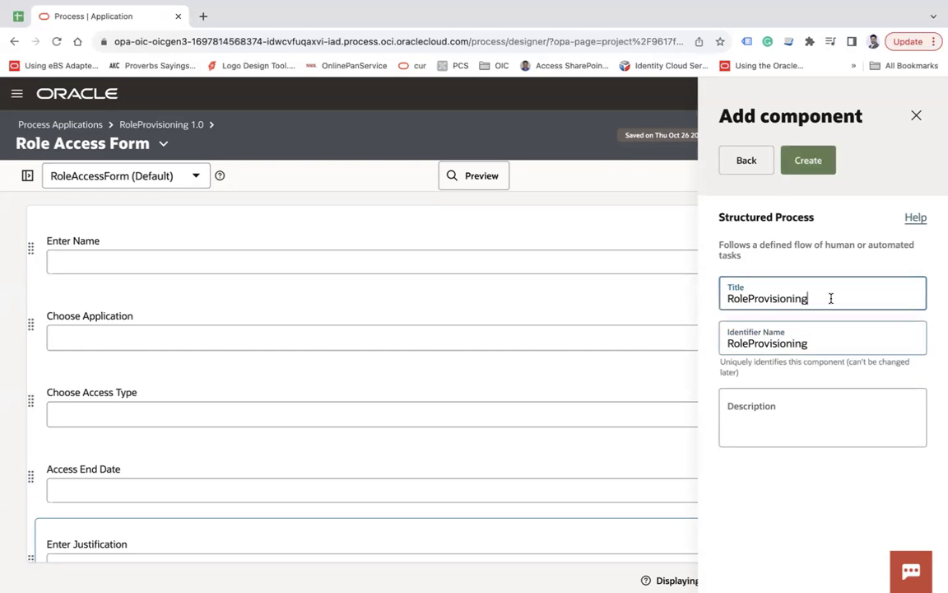
text(Process)
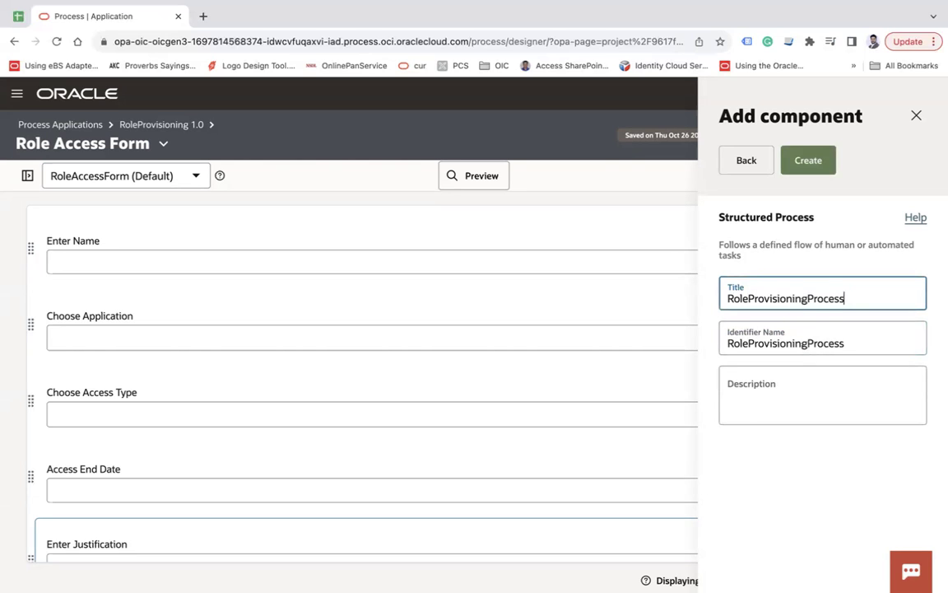
key(Tab)
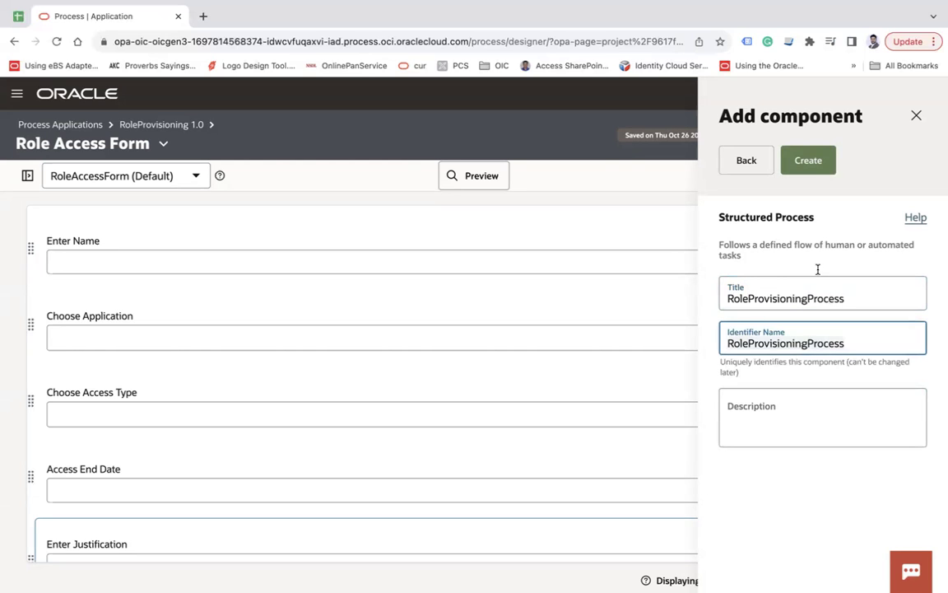
click(807, 159)
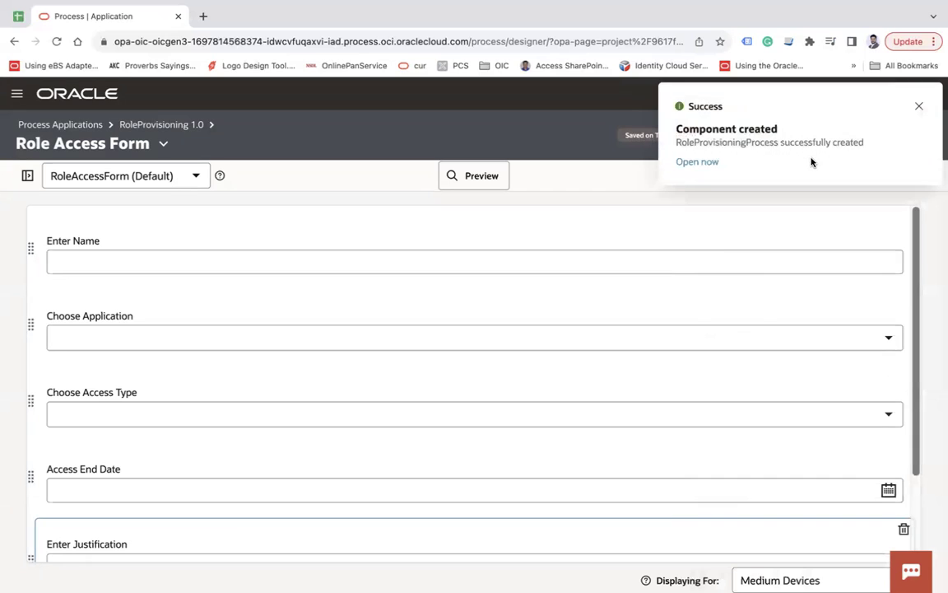
Open RoleProvisioningProcess and inspect its Start event, End event and first swimlane.
click(682, 165)
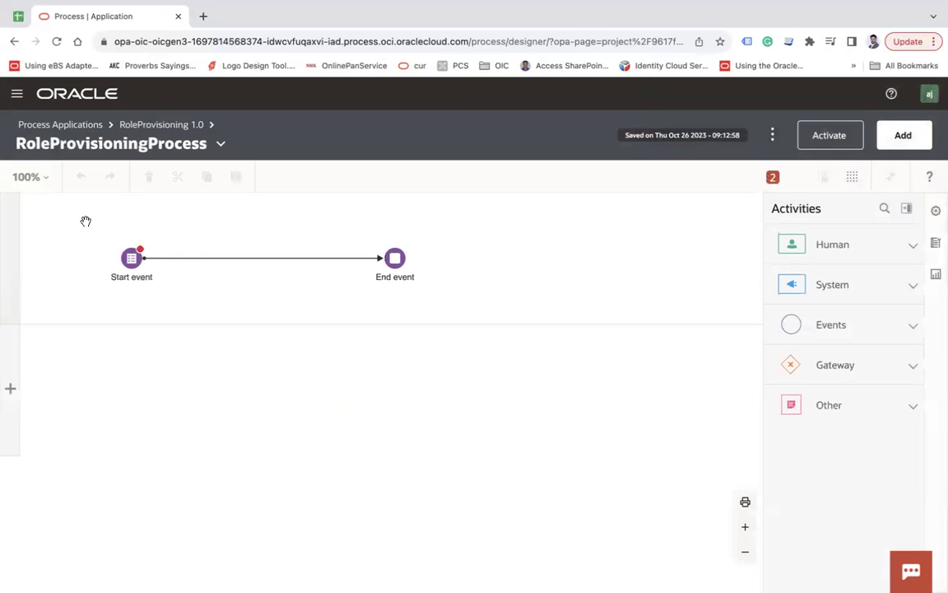
click(128, 262)
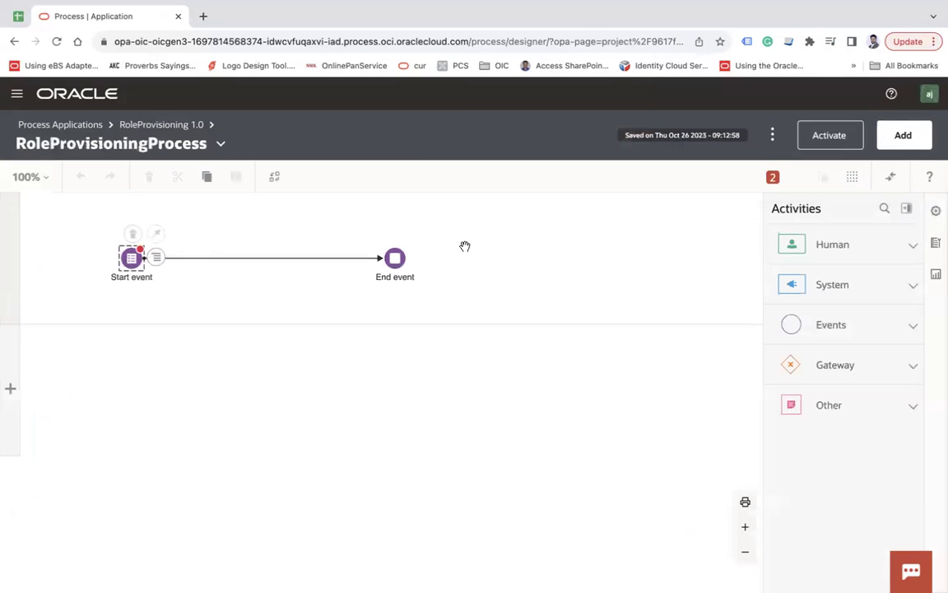
click(387, 260)
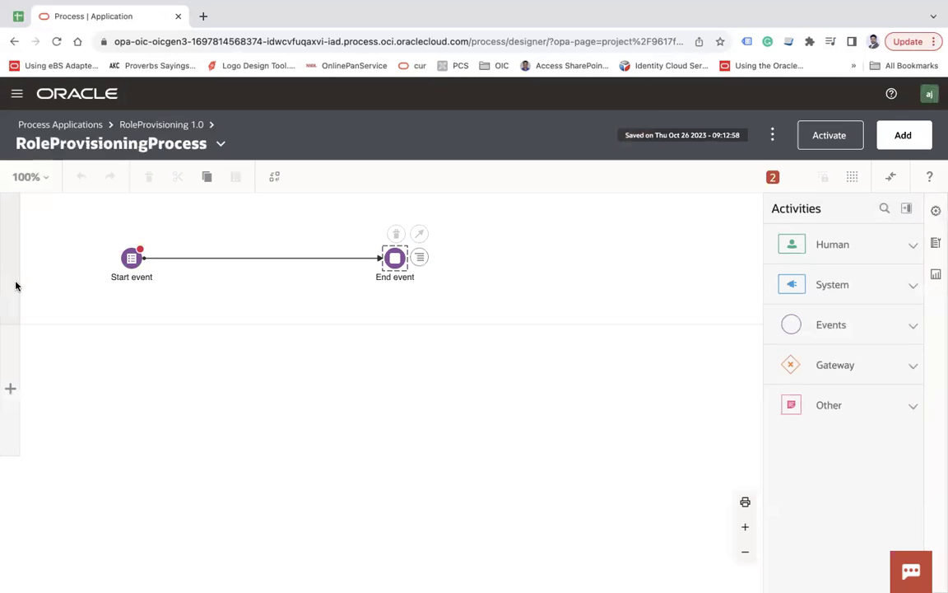
click(15, 286)
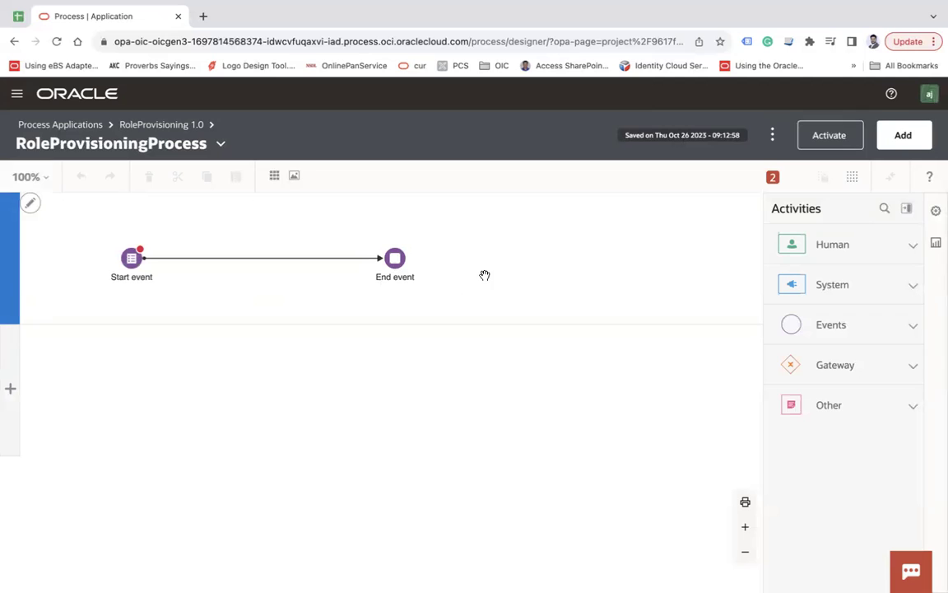
Assign the Applicant role to the first swimlane and give it a red background.
click(27, 206)
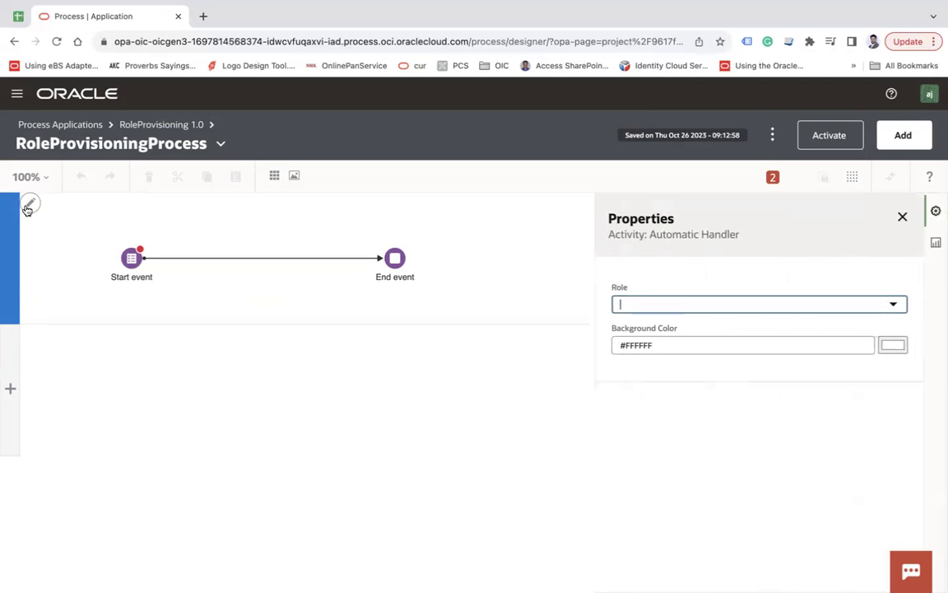
click(703, 305)
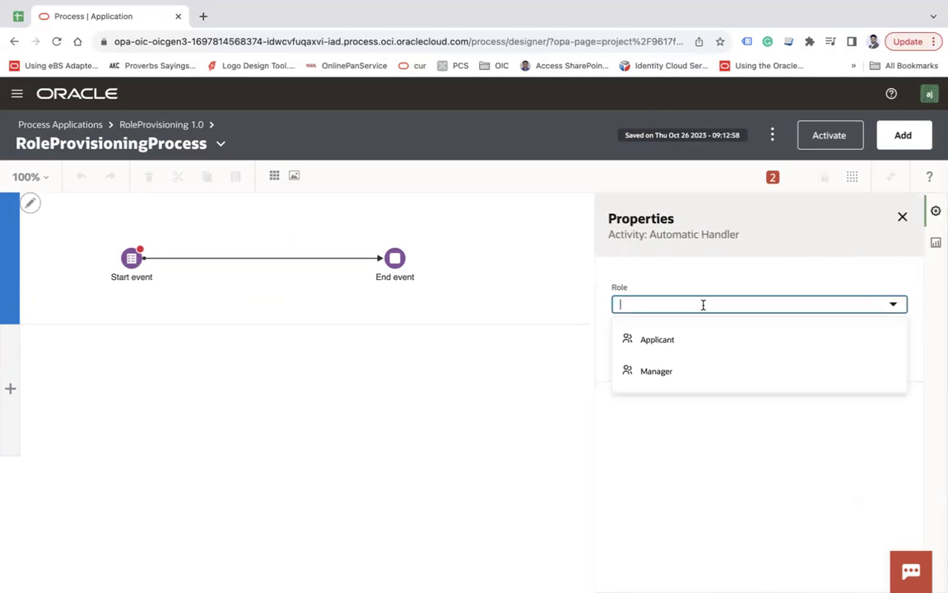
click(671, 340)
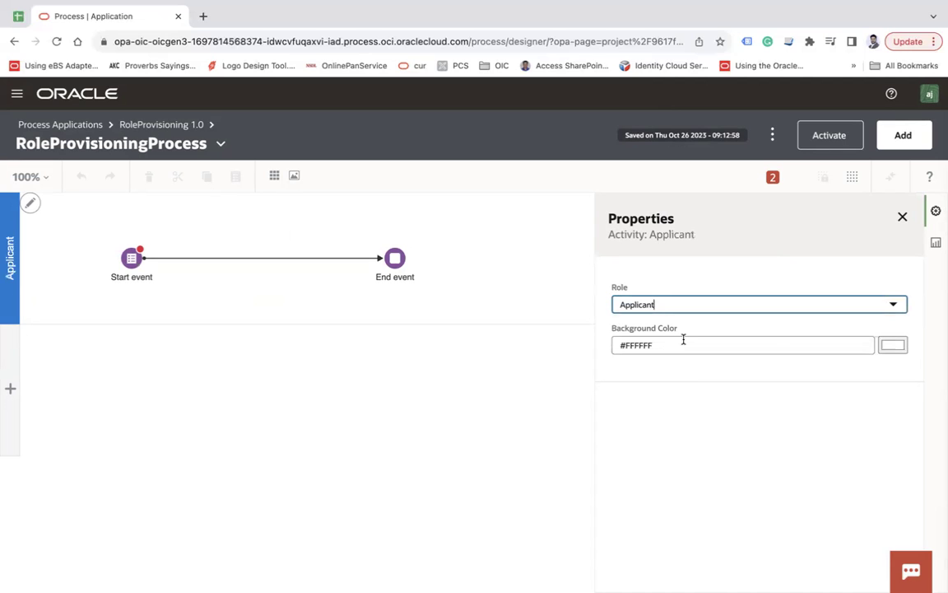
click(889, 350)
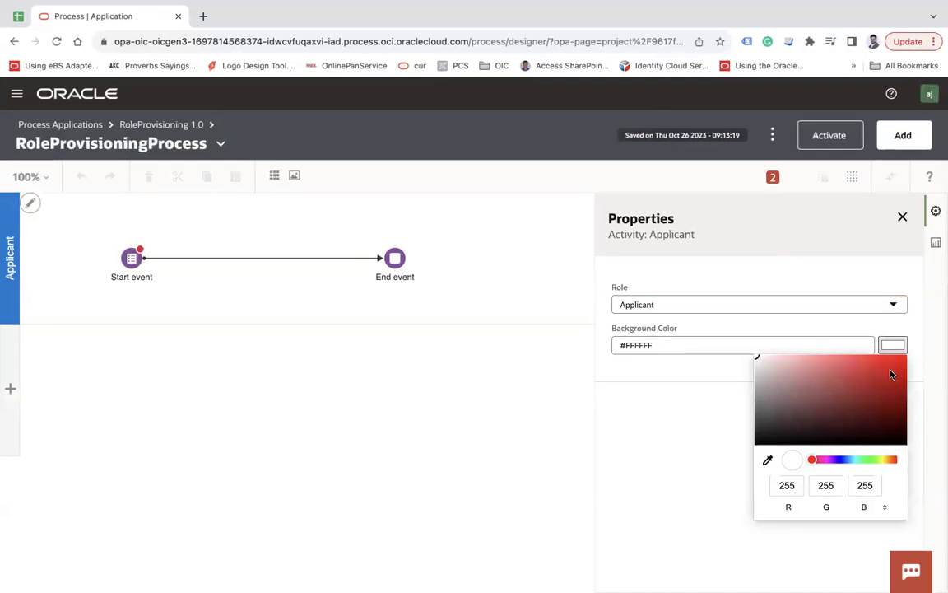
click(890, 374)
click(695, 446)
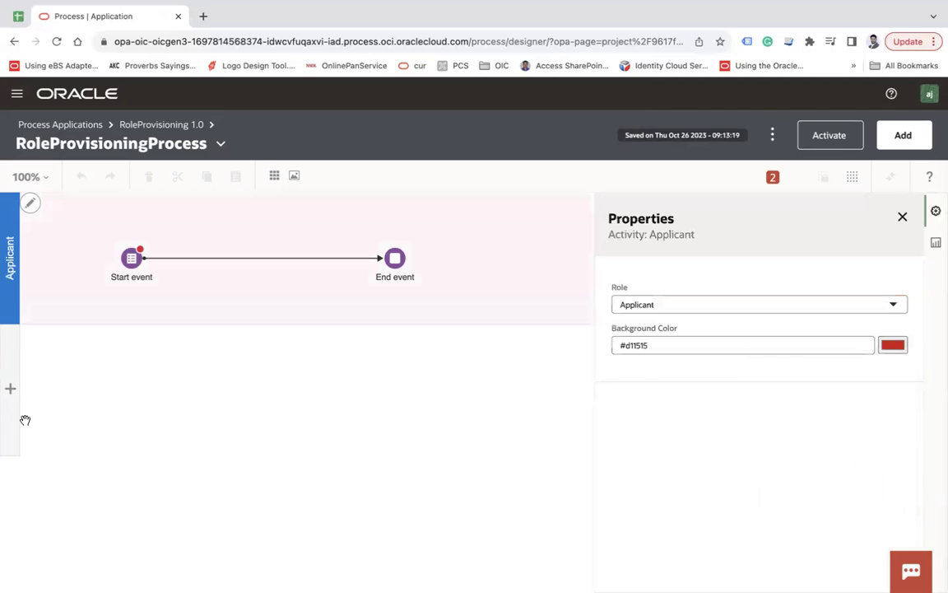
Add a second swimlane below and assign it the Manager role.
click(11, 387)
click(9, 387)
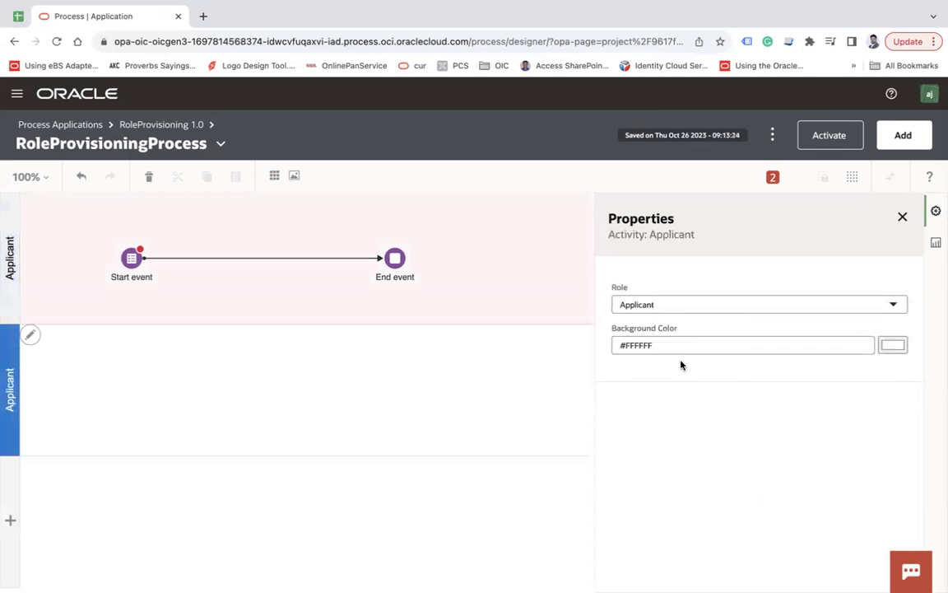
click(707, 303)
click(663, 369)
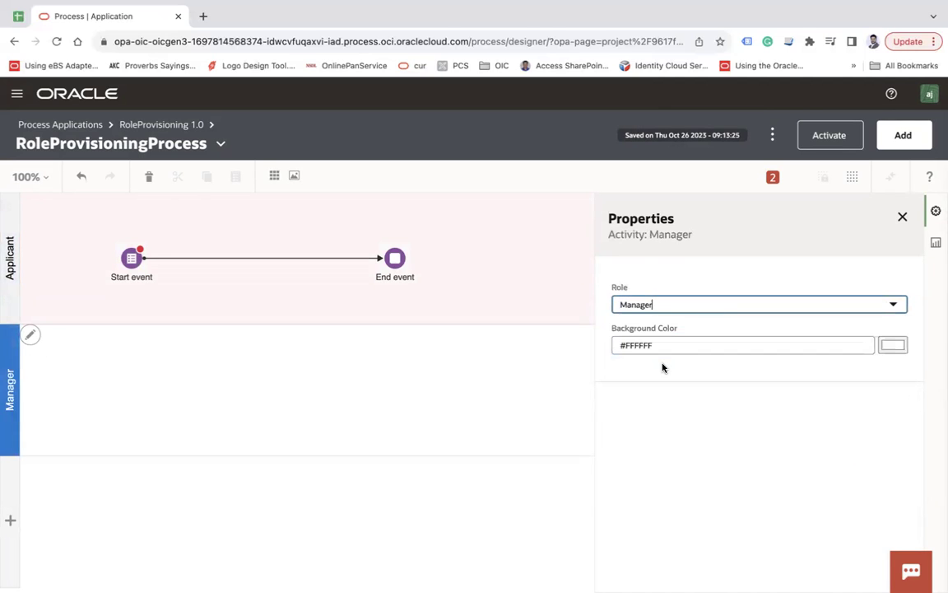
Close the process properties panel and select the start event.
click(426, 396)
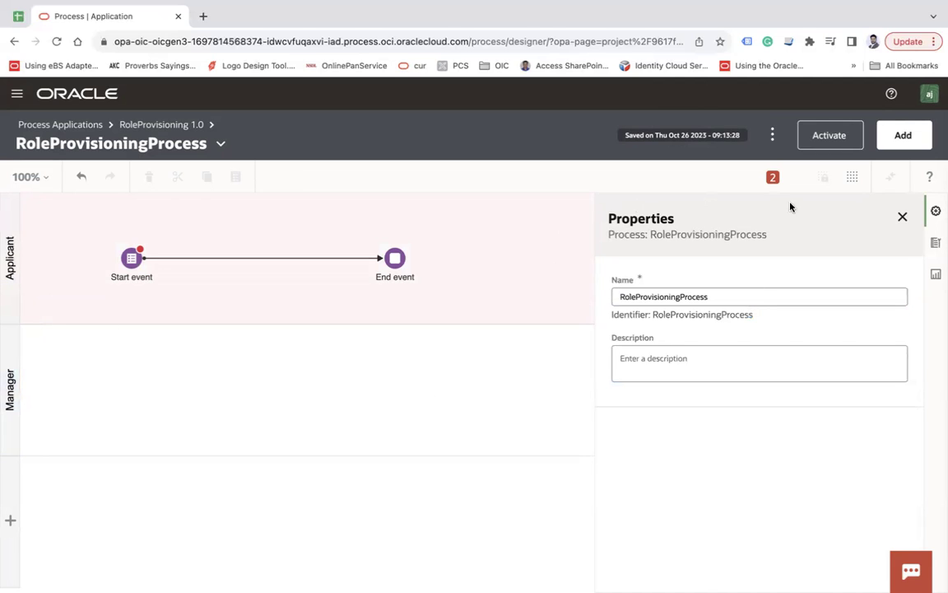
click(903, 217)
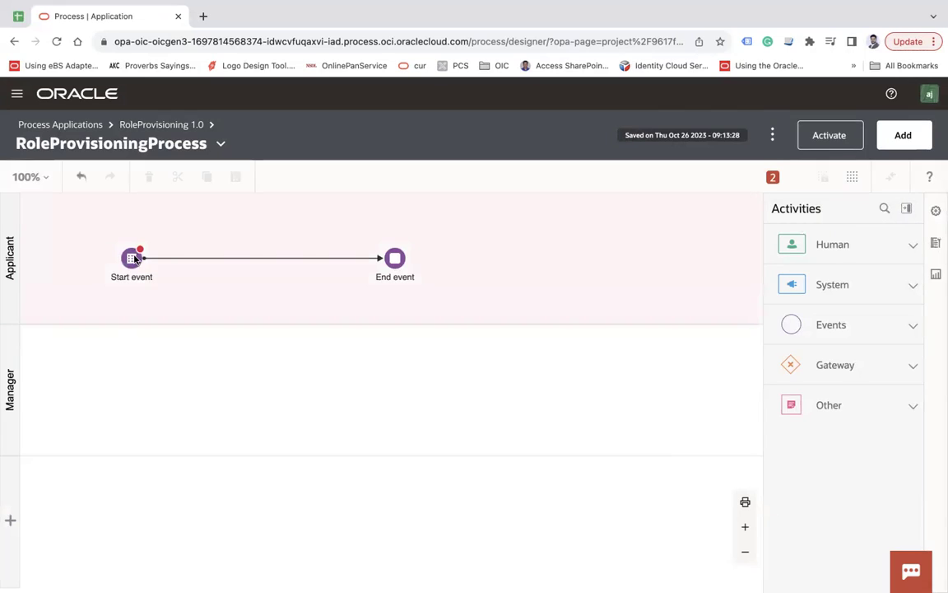
click(134, 258)
Place an approval task in the Manager lane, reroute the start flow to it, and move End below.
click(866, 331)
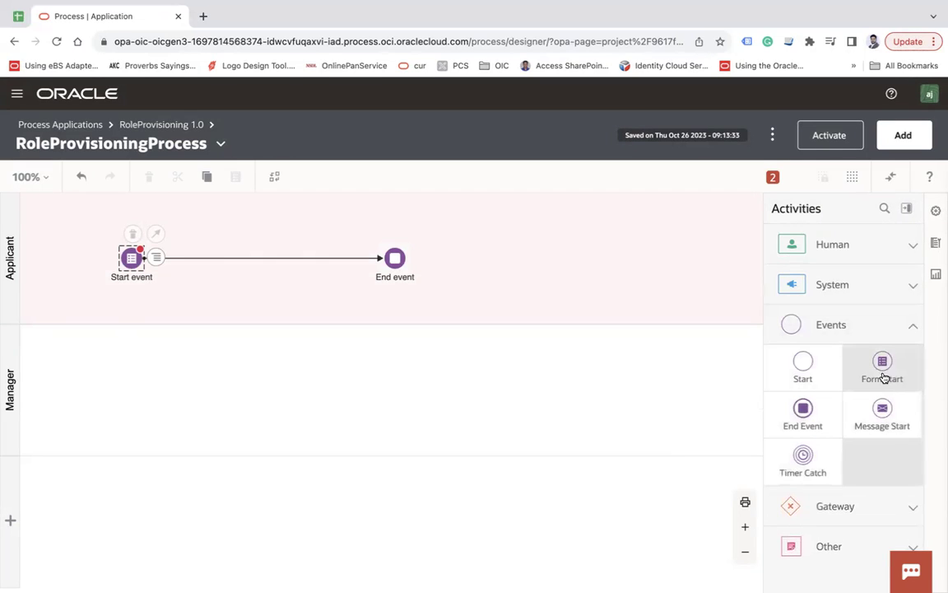
click(857, 247)
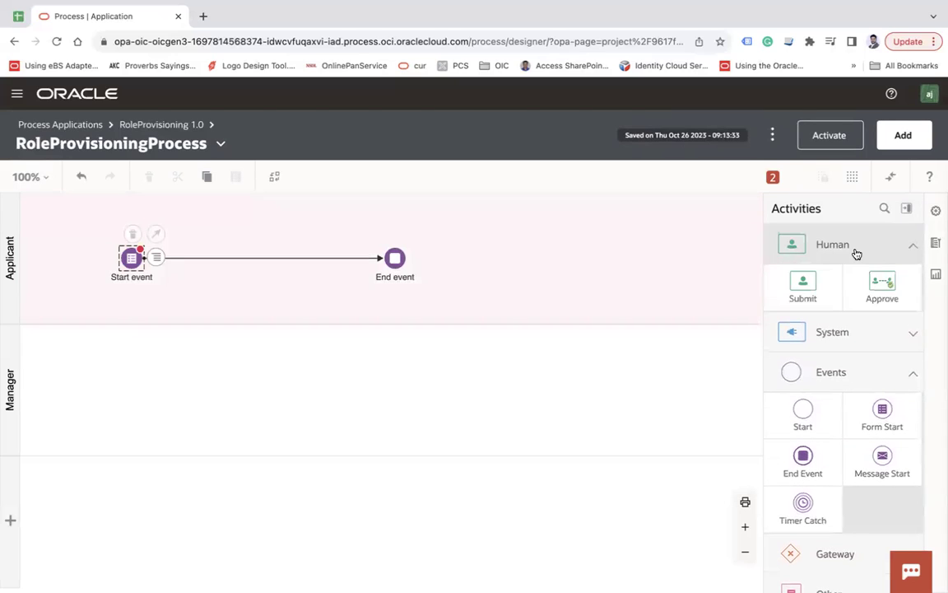
drag(885, 282, 213, 396)
click(352, 258)
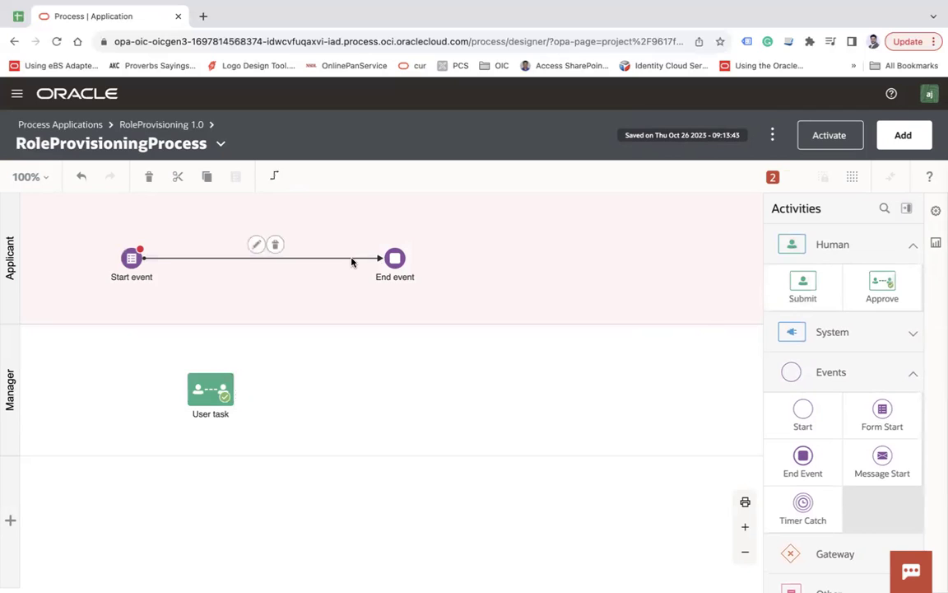
drag(379, 260, 212, 382)
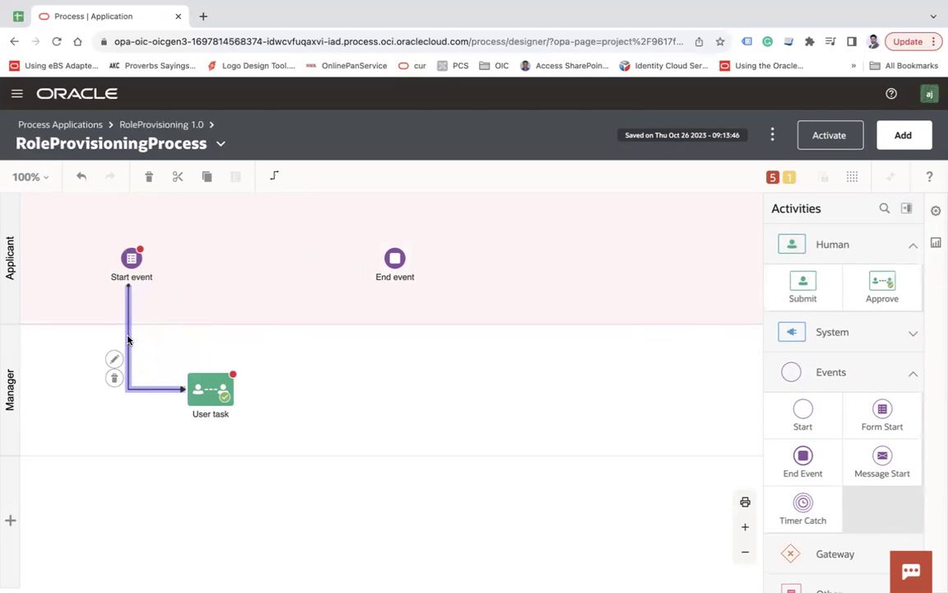
click(402, 378)
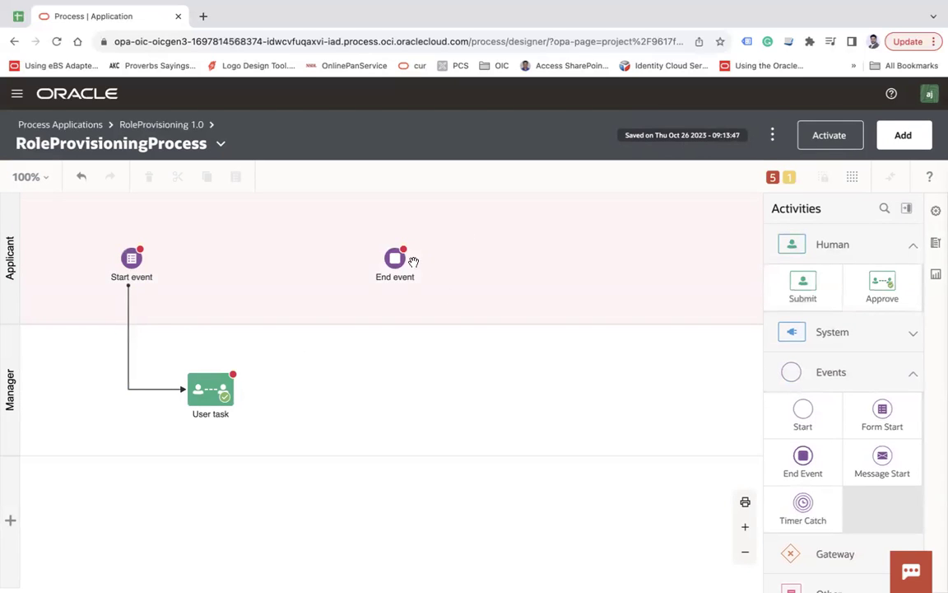
drag(403, 261, 557, 383)
Add a submit task to the Applicant lane and name the tasks Manager and Resubmit.
drag(803, 284, 328, 262)
drag(218, 392, 328, 393)
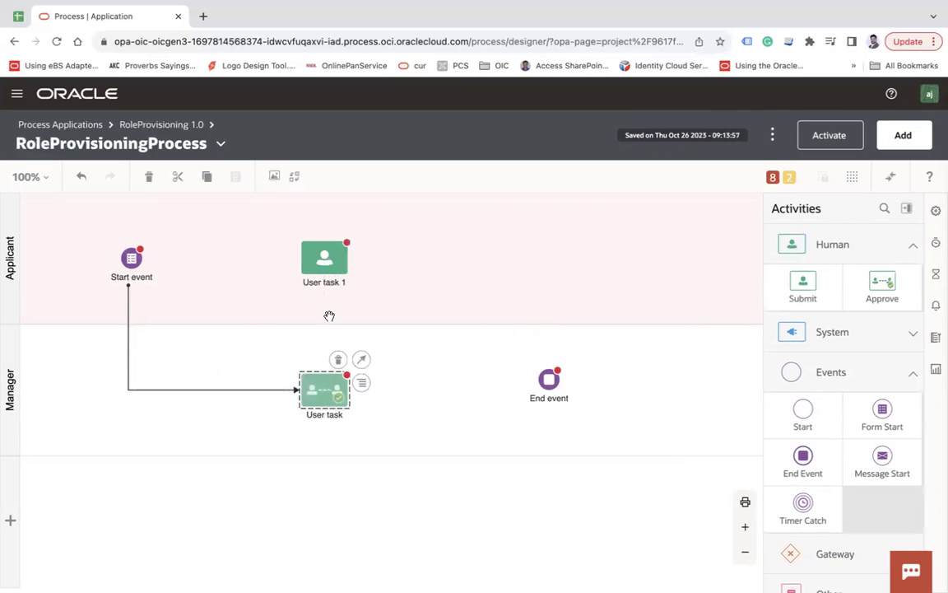
double_click(321, 414)
text(Manager)
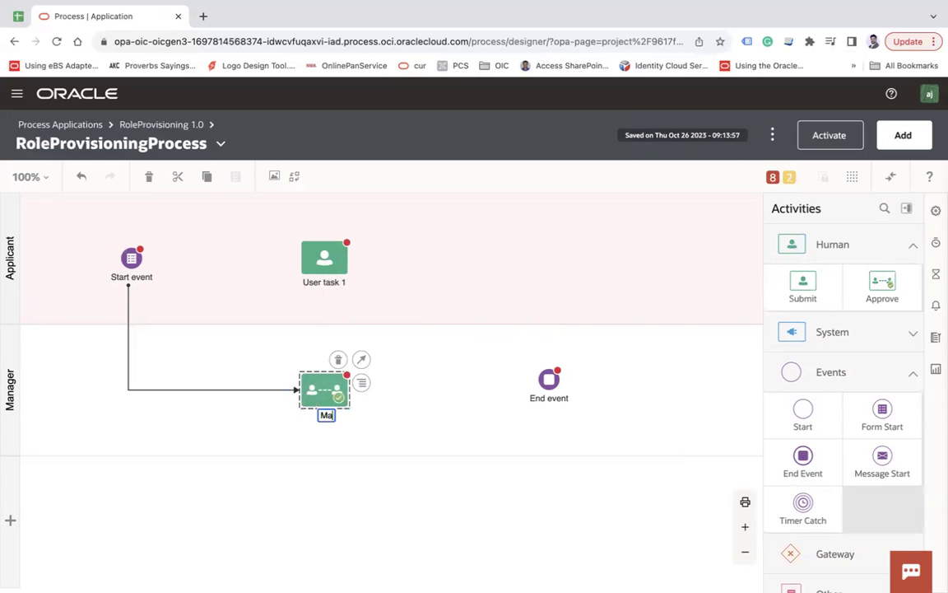
double_click(327, 282)
text(Pasubmit)
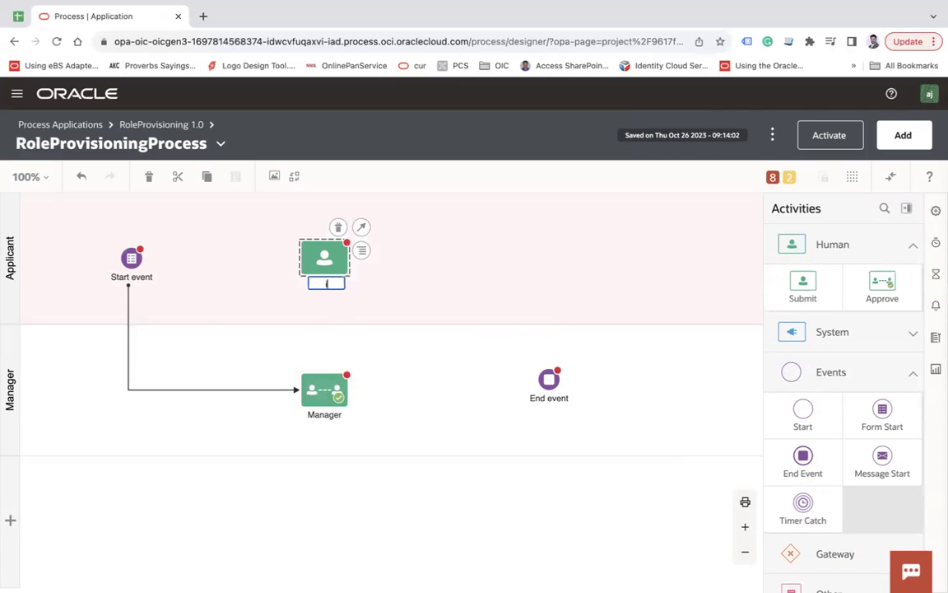
click(483, 256)
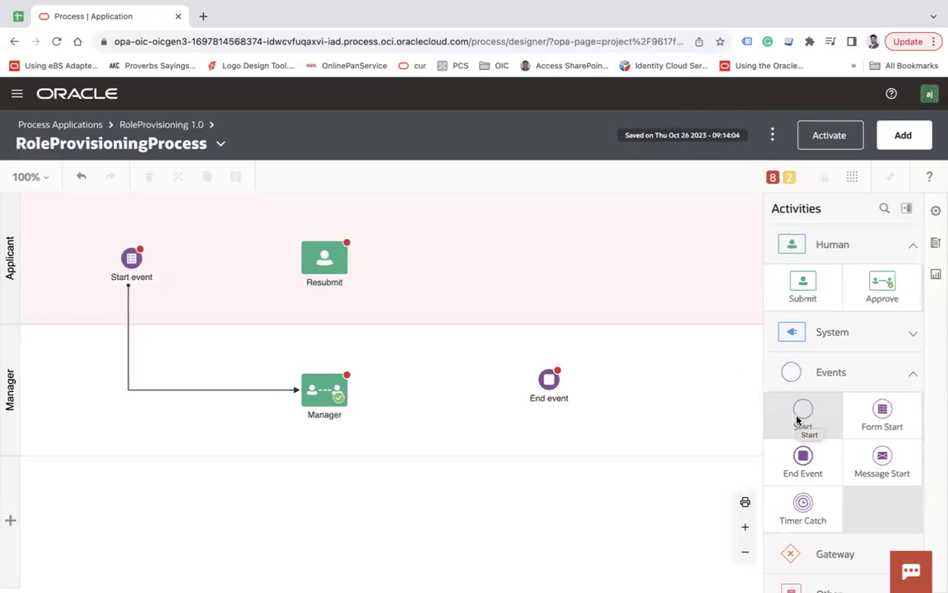
Place an exclusive gateway after Manager and connect Manager → gateway → End event.
scroll(803, 412, down, 1)
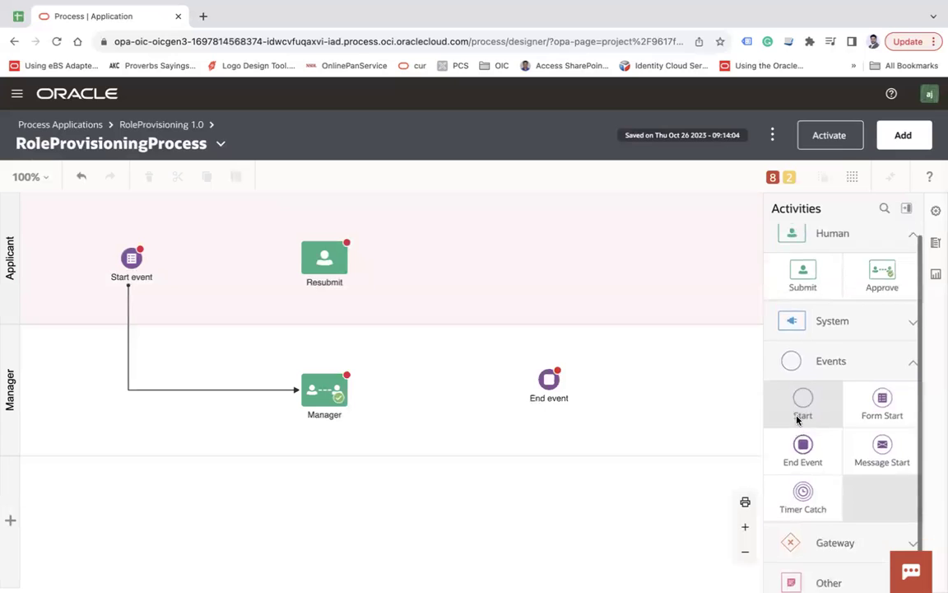
click(834, 533)
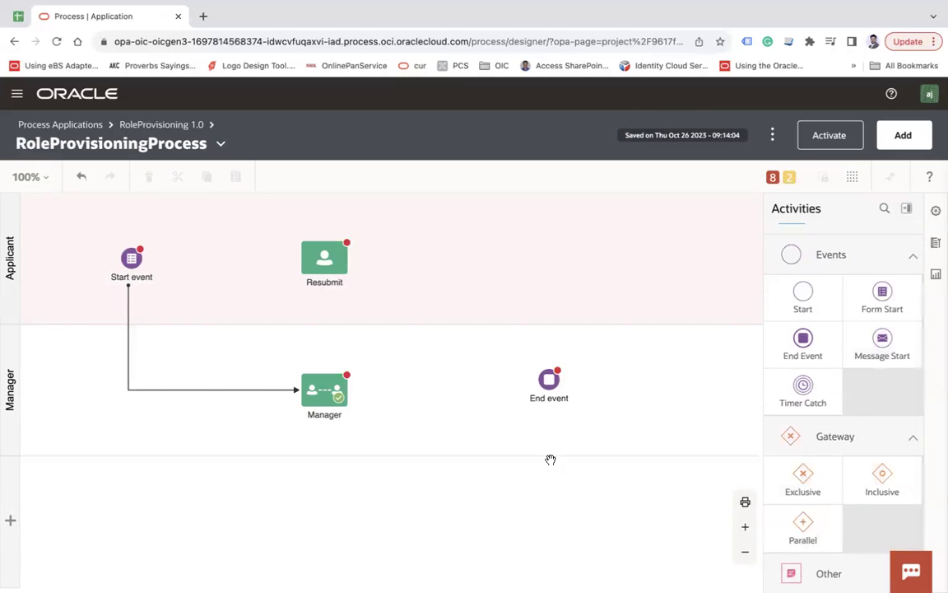
drag(782, 477, 444, 395)
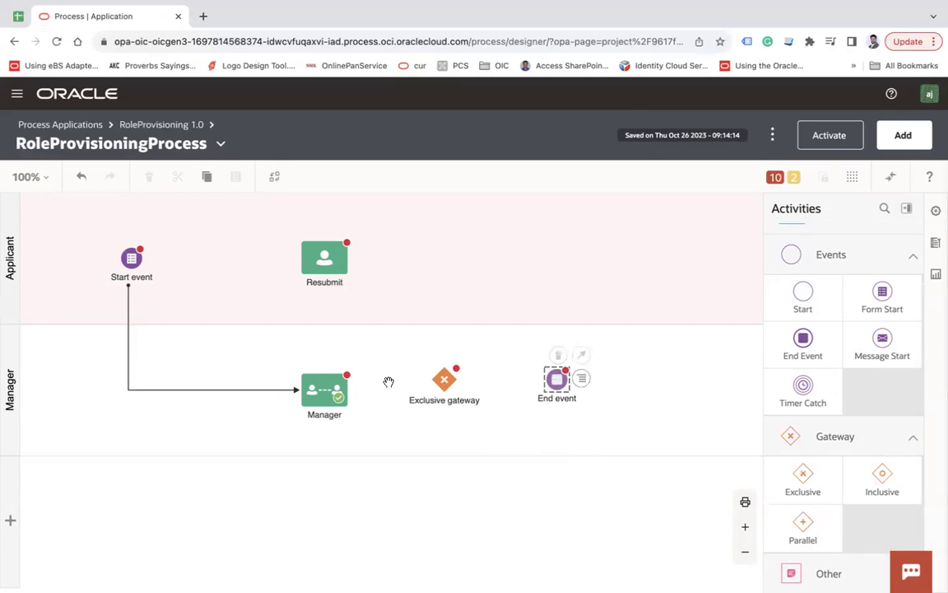
click(324, 391)
drag(361, 359, 444, 385)
click(443, 390)
drag(471, 363, 560, 401)
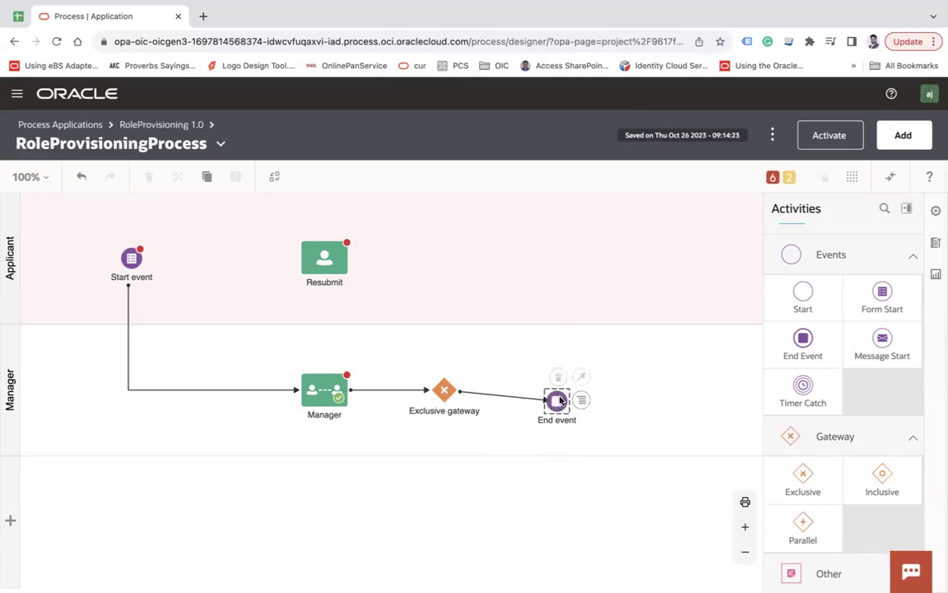
Connect the gateway to Resubmit with a right-angled flow, and Resubmit back to Manager.
click(437, 392)
drag(474, 363, 343, 250)
drag(383, 328, 442, 282)
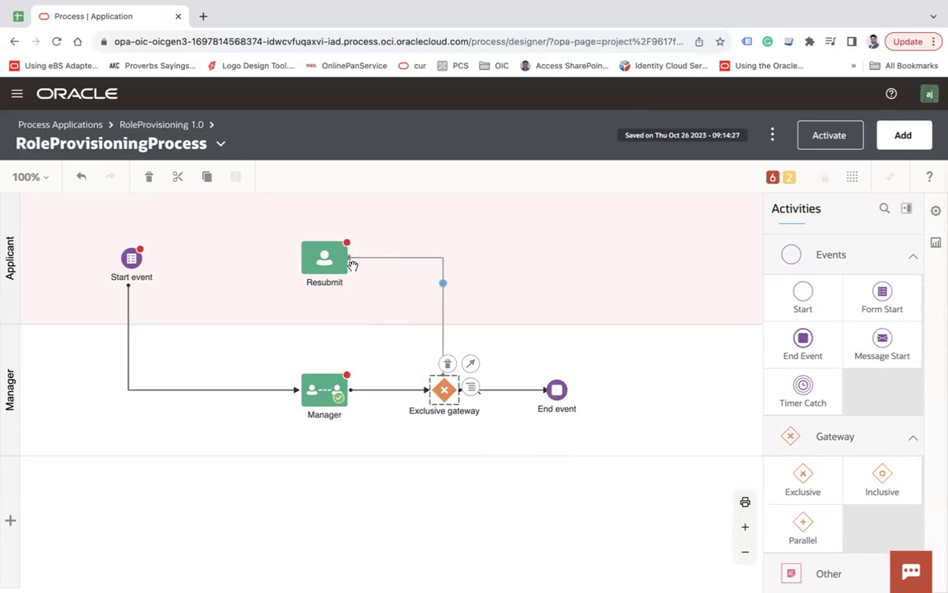
click(340, 259)
drag(362, 227, 323, 367)
click(406, 525)
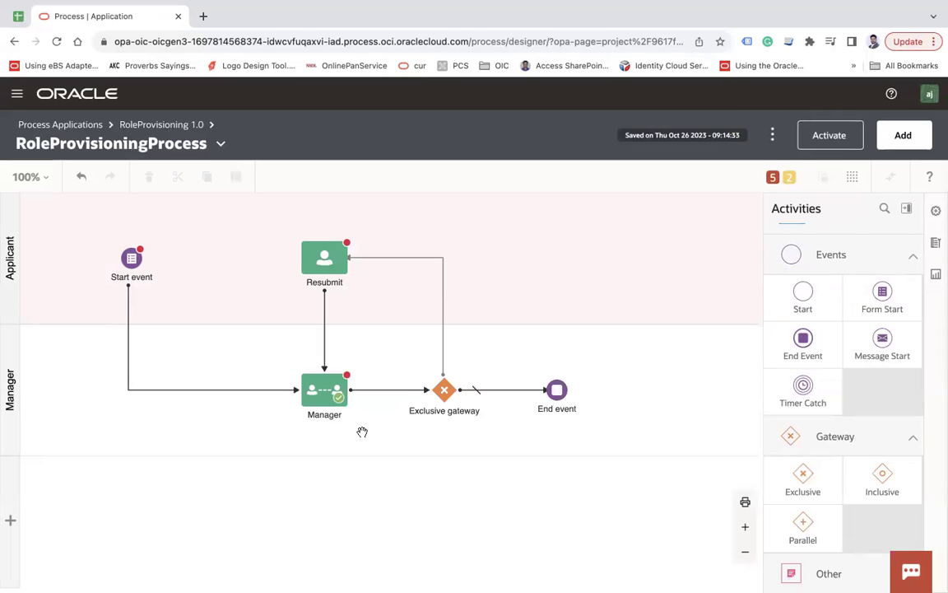
Rename the start event to 'Raise Request'.
double_click(132, 278)
text(Start)
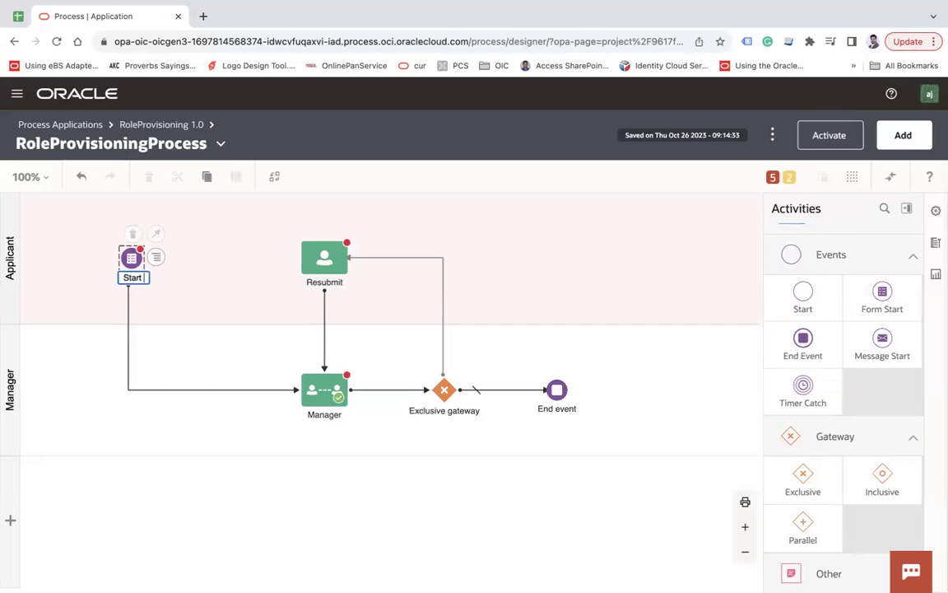
key(BackSpace)
key(BackSpace)
key(BackSpace)
key(BackSpace)
key(BackSpace)
key(BackSpace)
text(Raise Request)
click(168, 468)
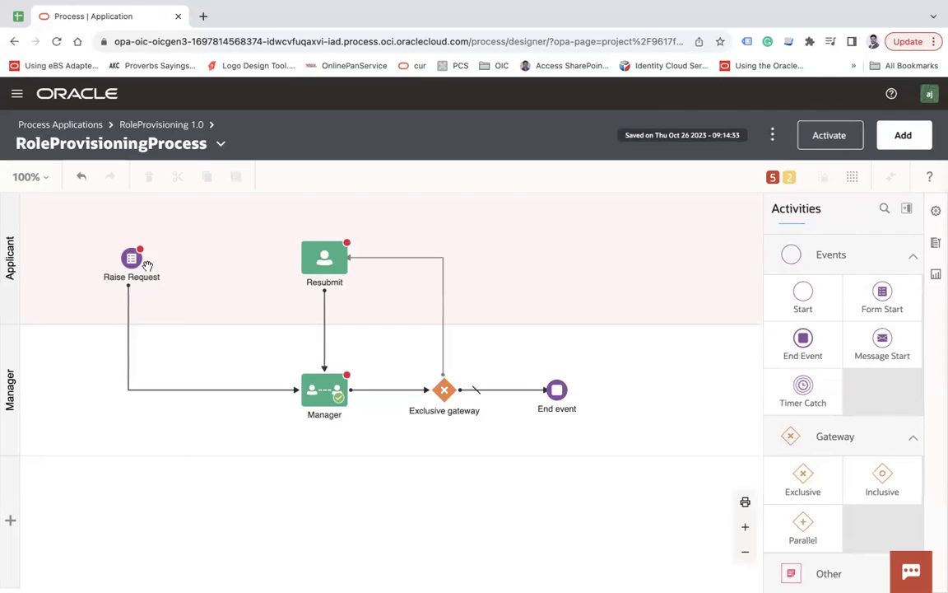
Restrict the Raise Request start to Users with Use Permission.
click(132, 263)
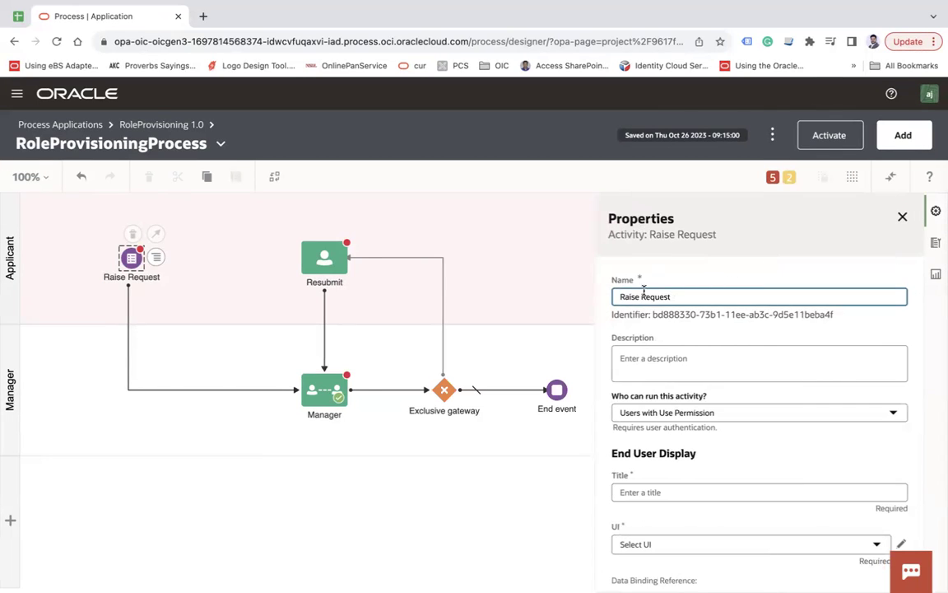
scroll(726, 353, down, 1)
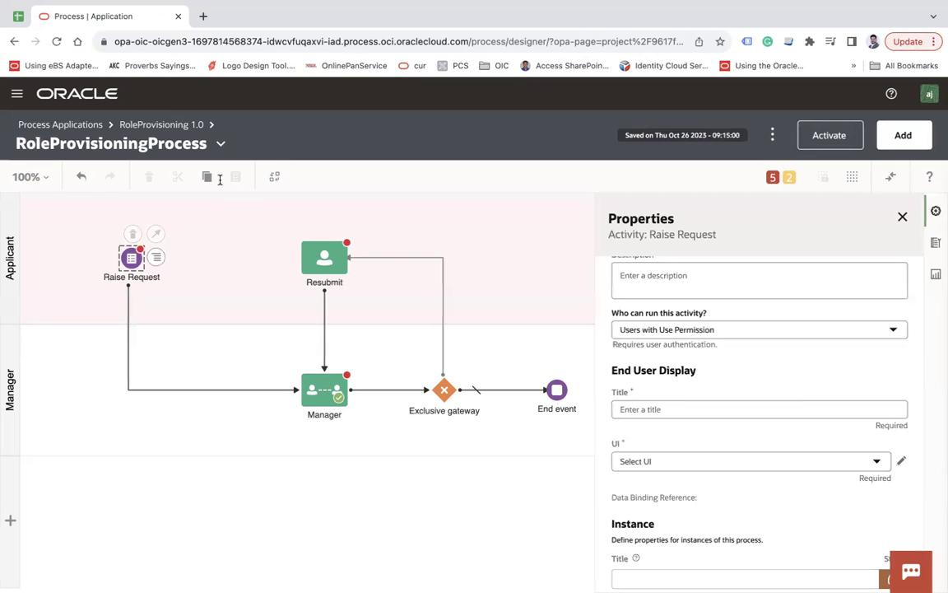
click(641, 330)
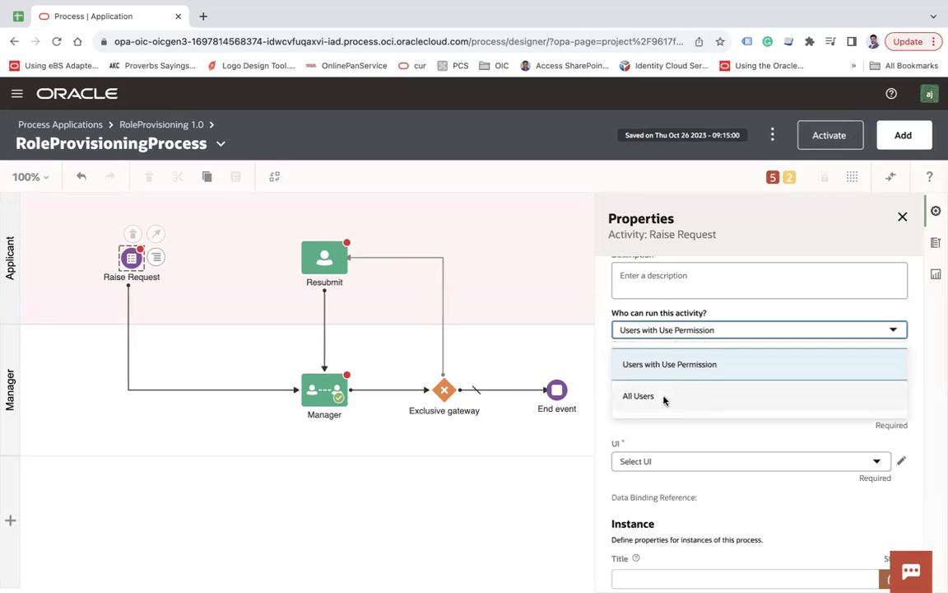
click(651, 396)
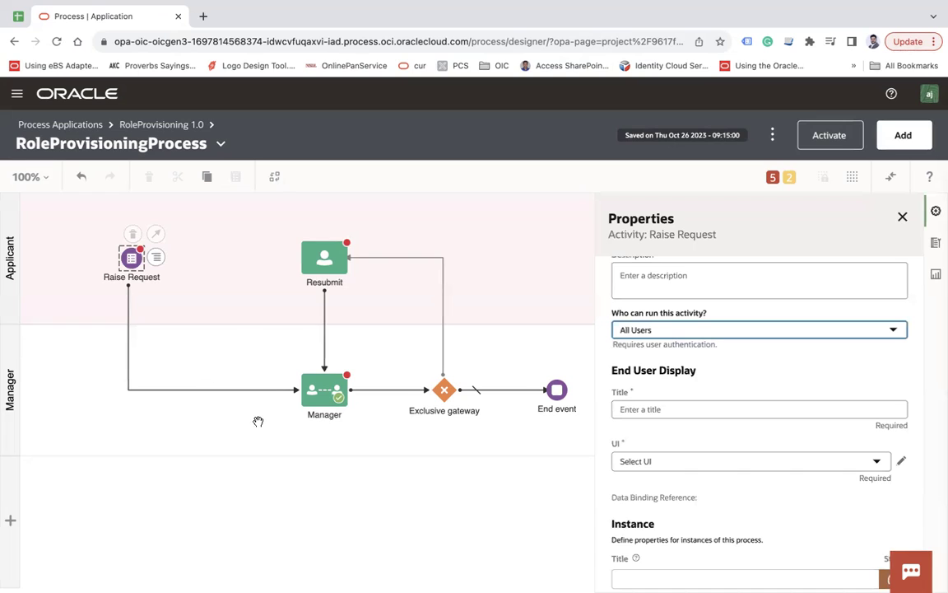
click(676, 329)
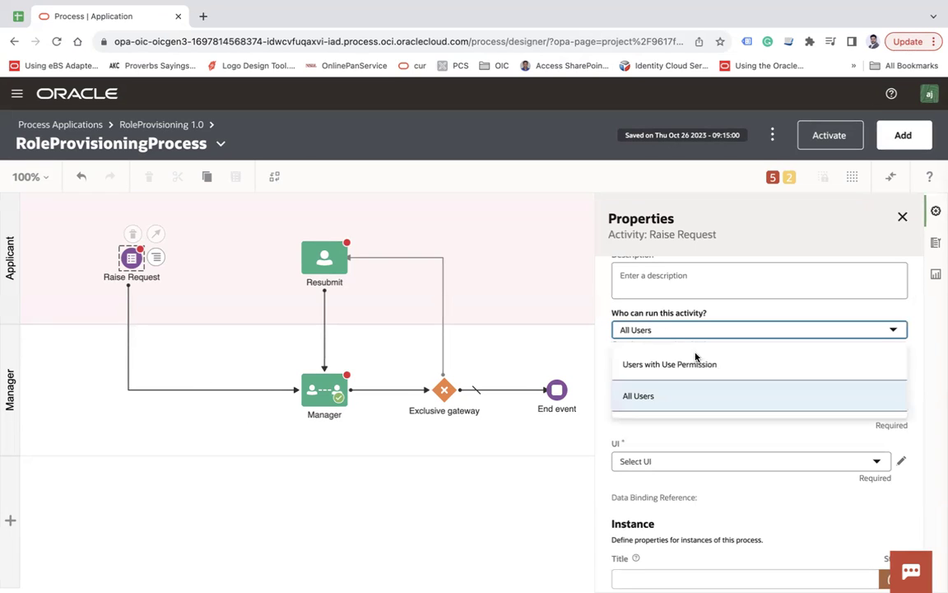
click(672, 364)
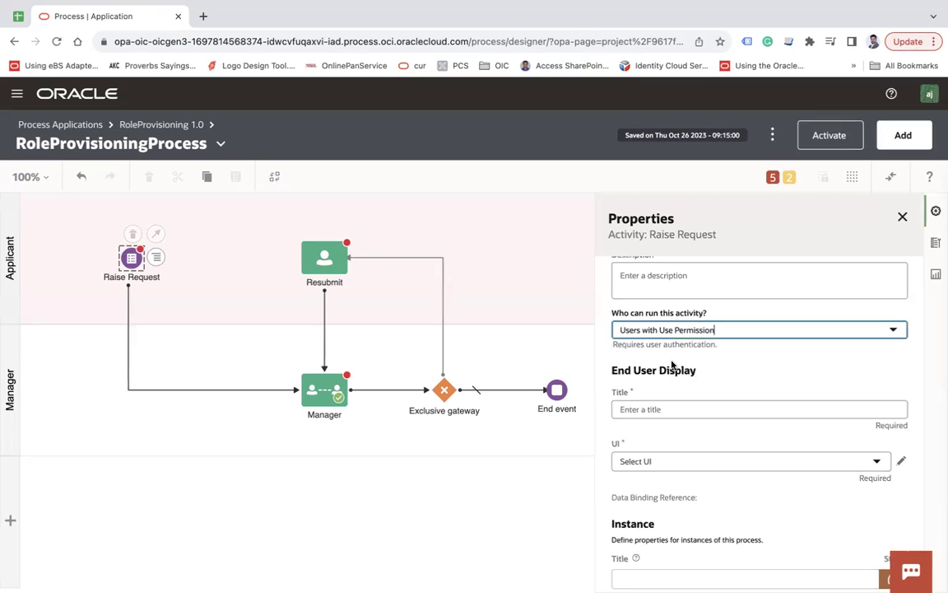
Set the title to 'Raise your role access request' and link the Role Access Form.
scroll(672, 364, down, 1)
click(649, 356)
text(Raise your)
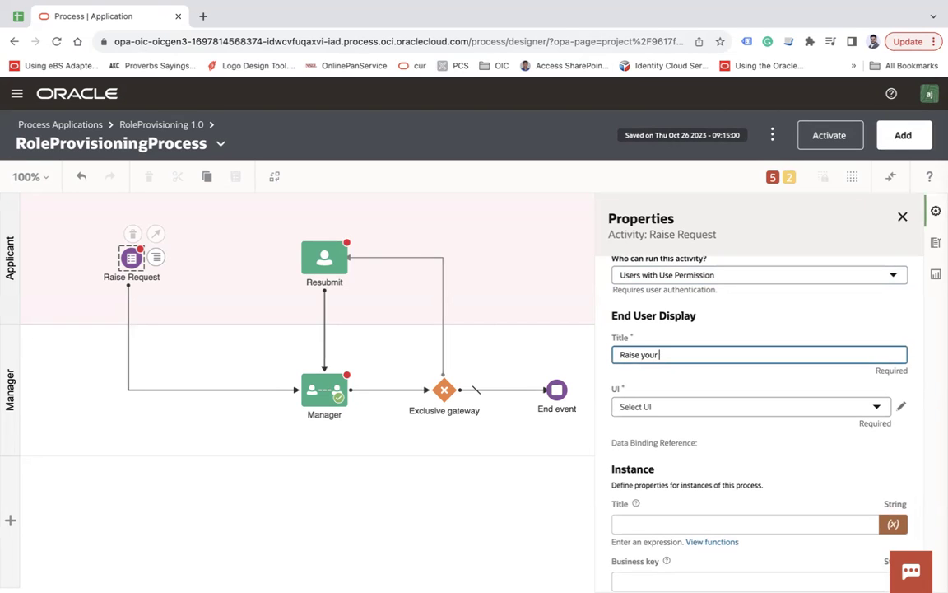
text(ess request)
key(Tab)
click(641, 394)
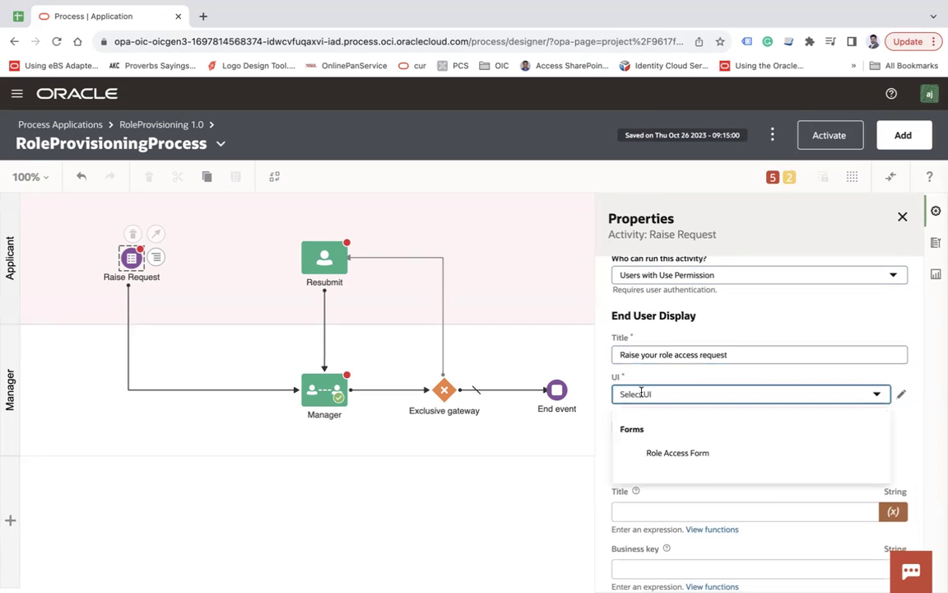
click(677, 456)
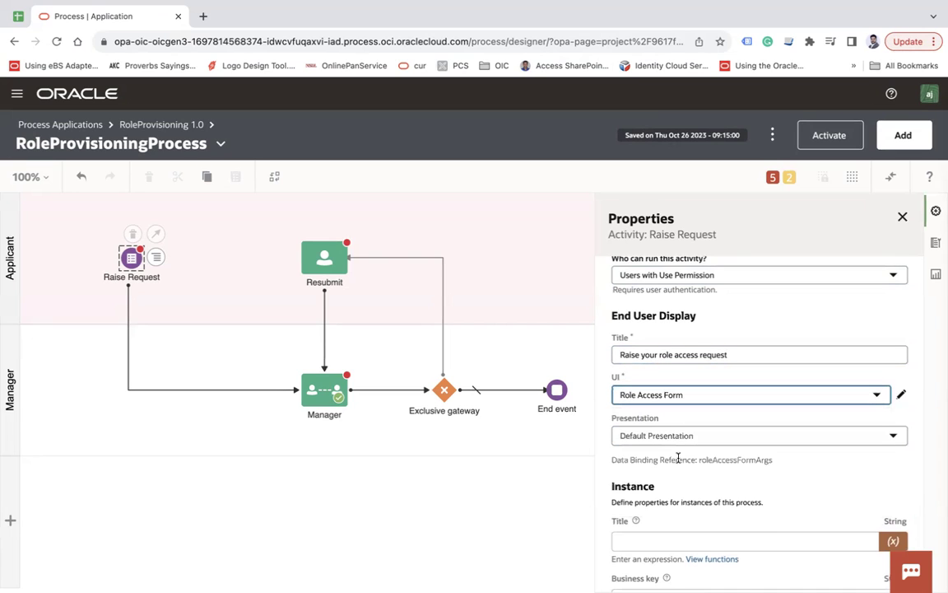
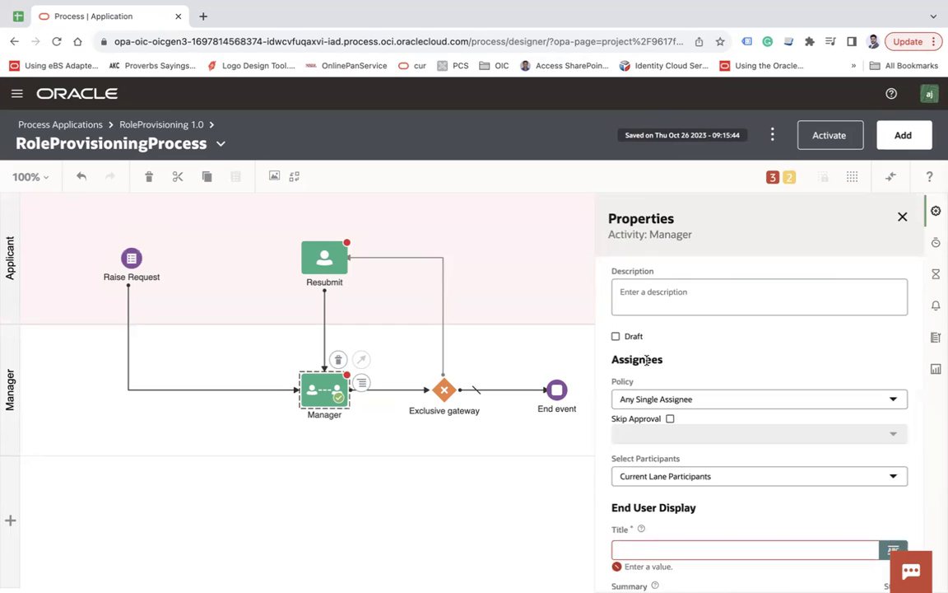
double_click(631, 382)
click(674, 399)
click(660, 439)
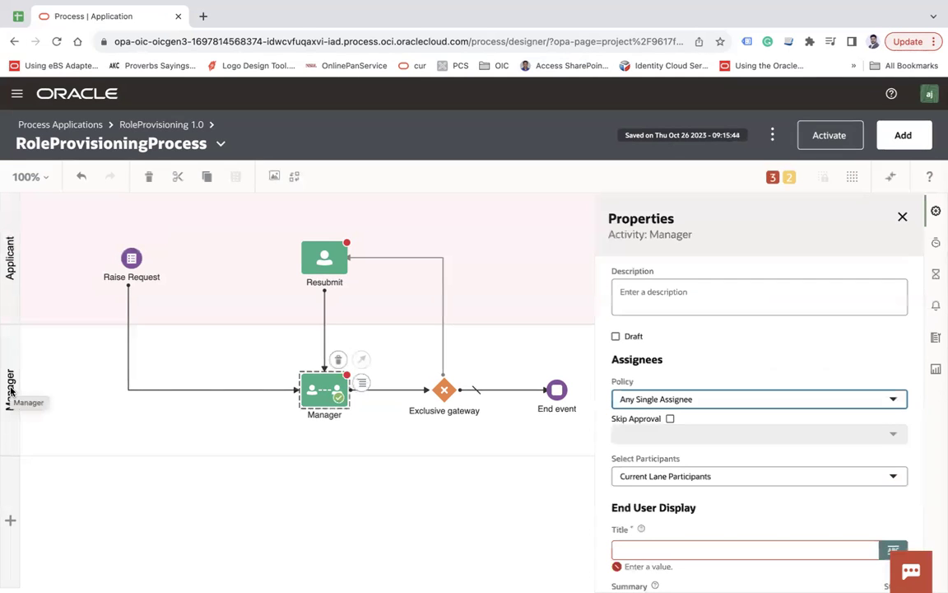
click(663, 399)
click(663, 434)
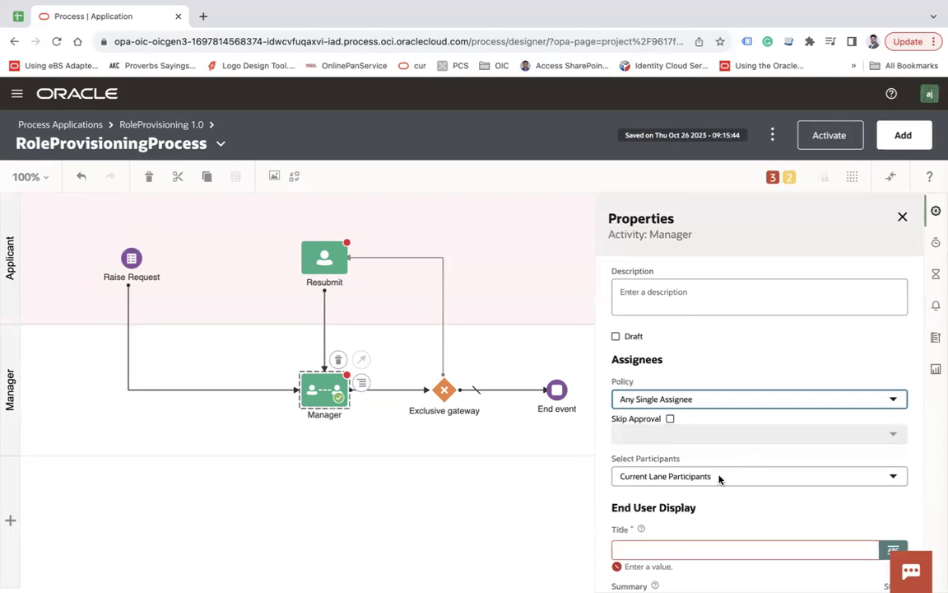
click(719, 477)
click(667, 542)
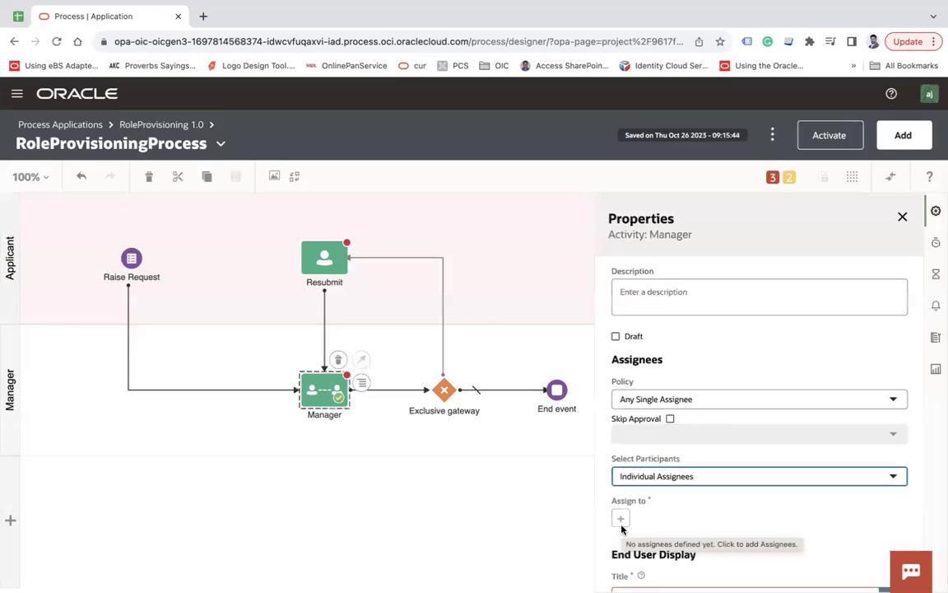
click(704, 400)
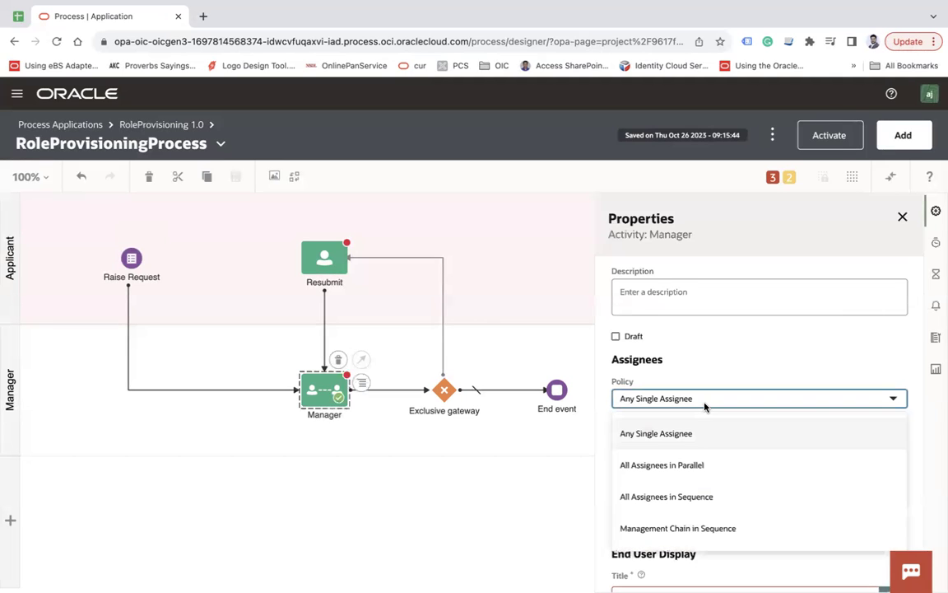
click(658, 435)
click(684, 478)
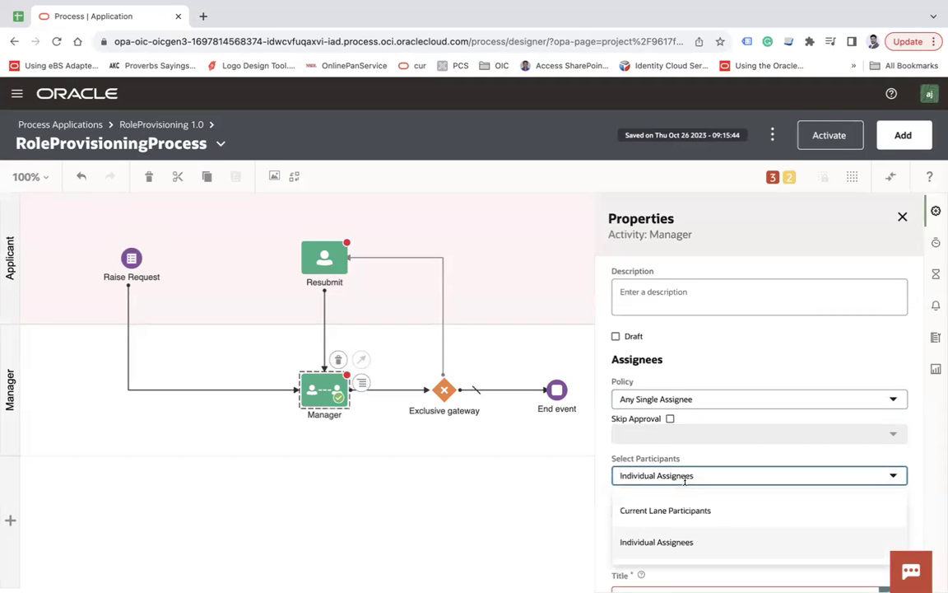
click(658, 514)
scroll(659, 512, down, 2)
click(656, 470)
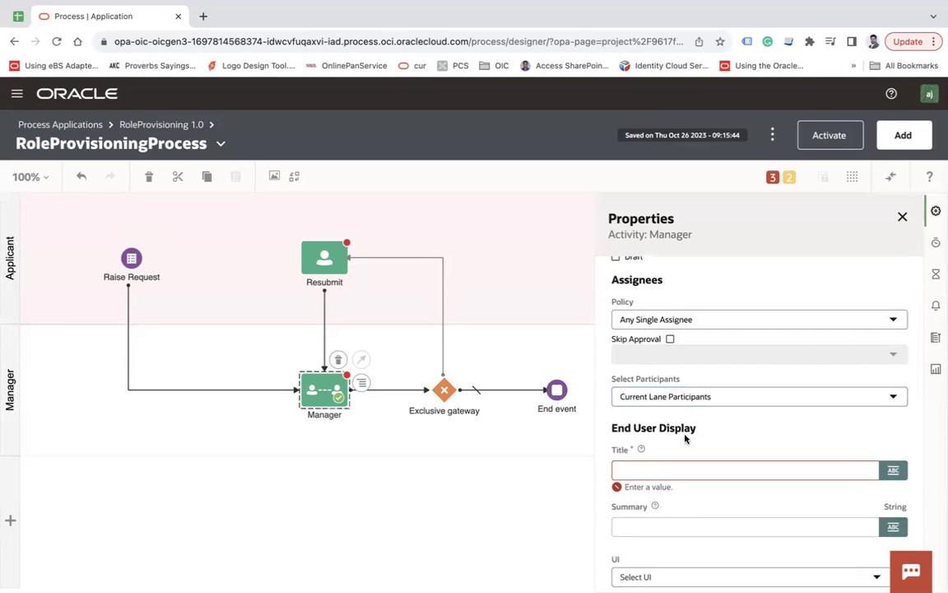
Switch the Manager Title to expression mode and type "Role access request received for ".
click(894, 469)
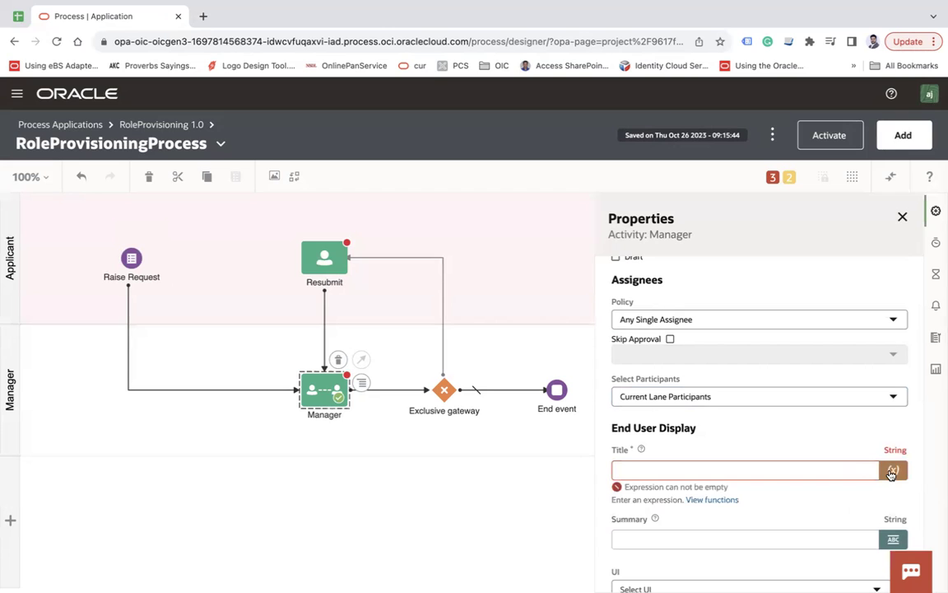
click(701, 472)
text("Req)
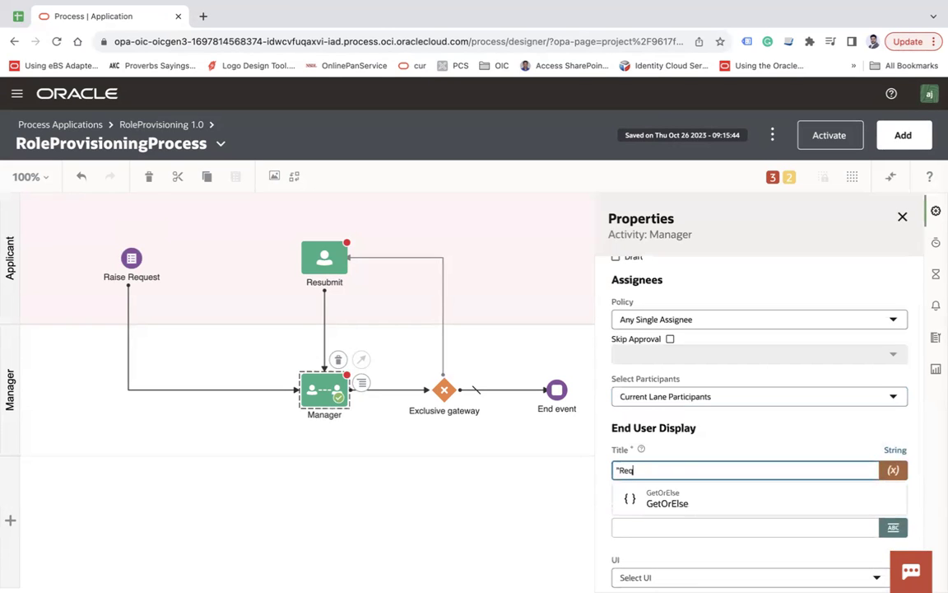
text(uest recei)
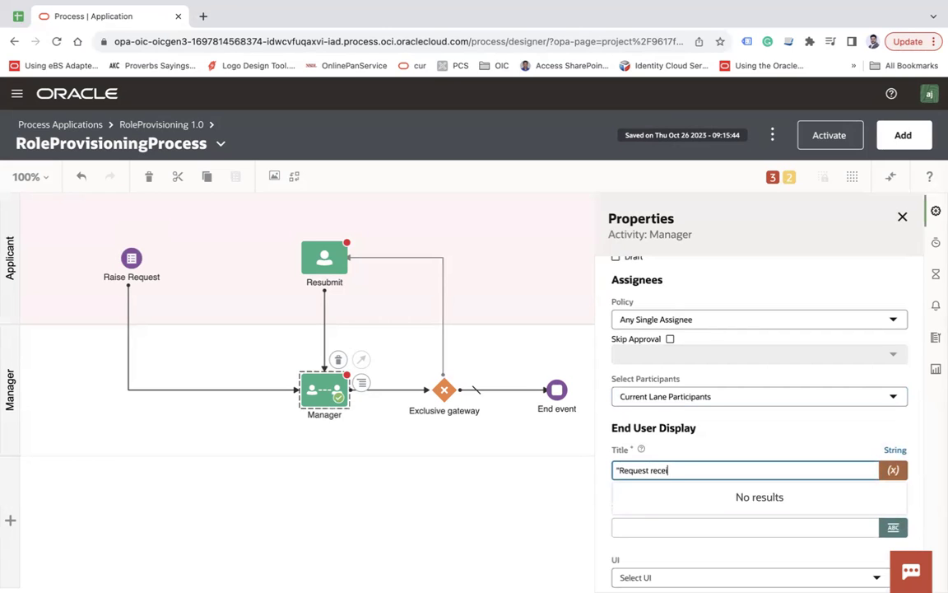
text(ved for)
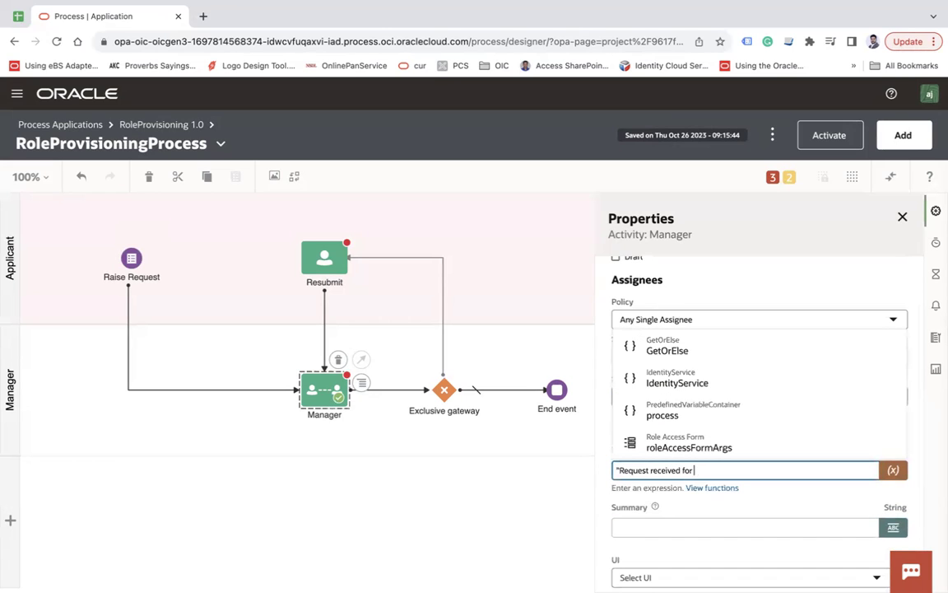
click(619, 470)
text(Role access)
key(Delete)
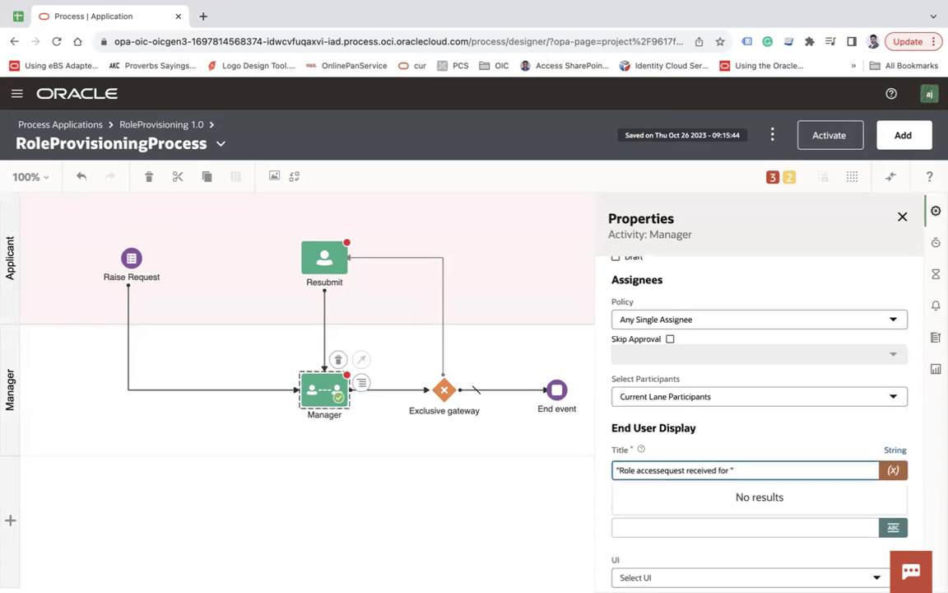
text(r)
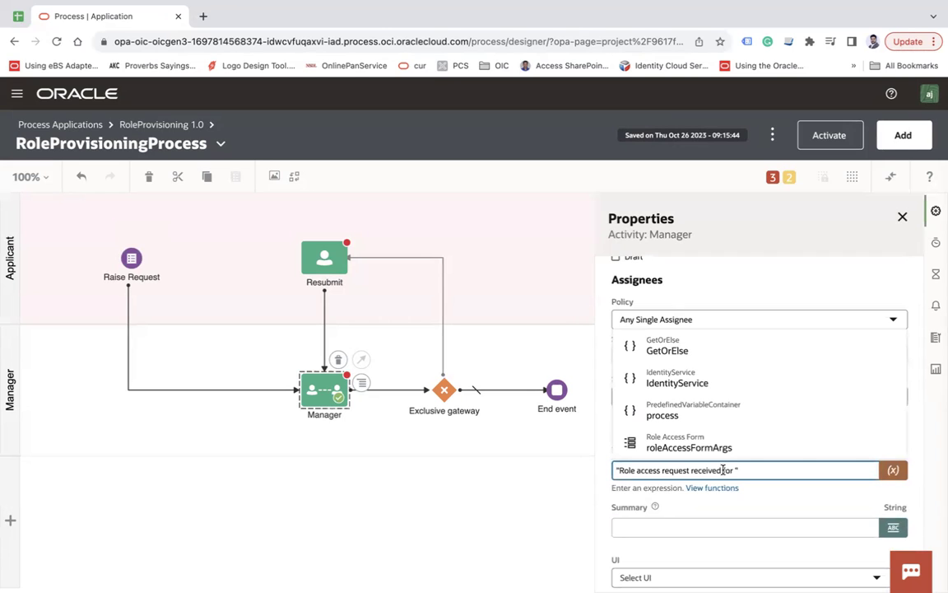
key(BackSpace)
key(BackSpace)
key(BackSpace)
key(BackSpace)
text(fo)
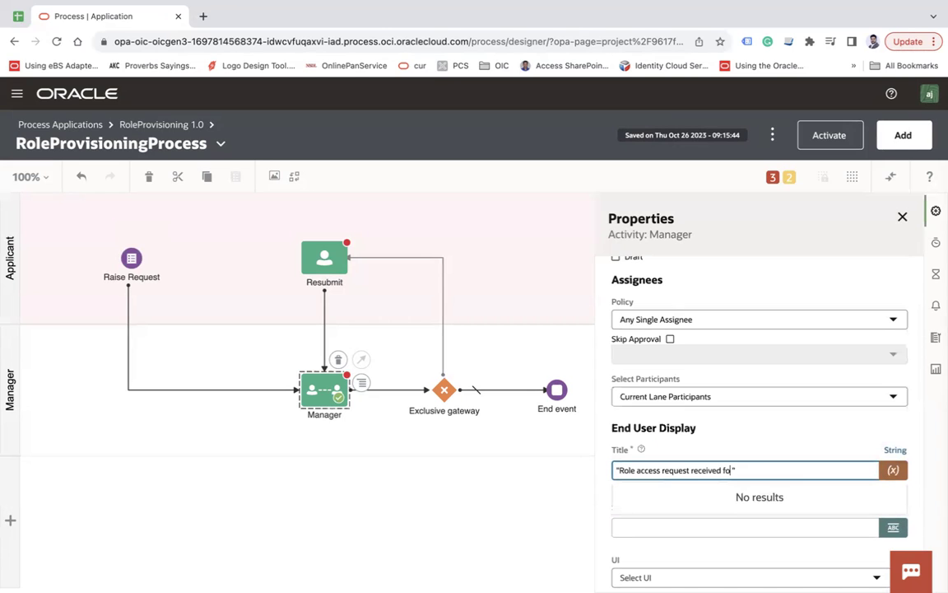
text(r)
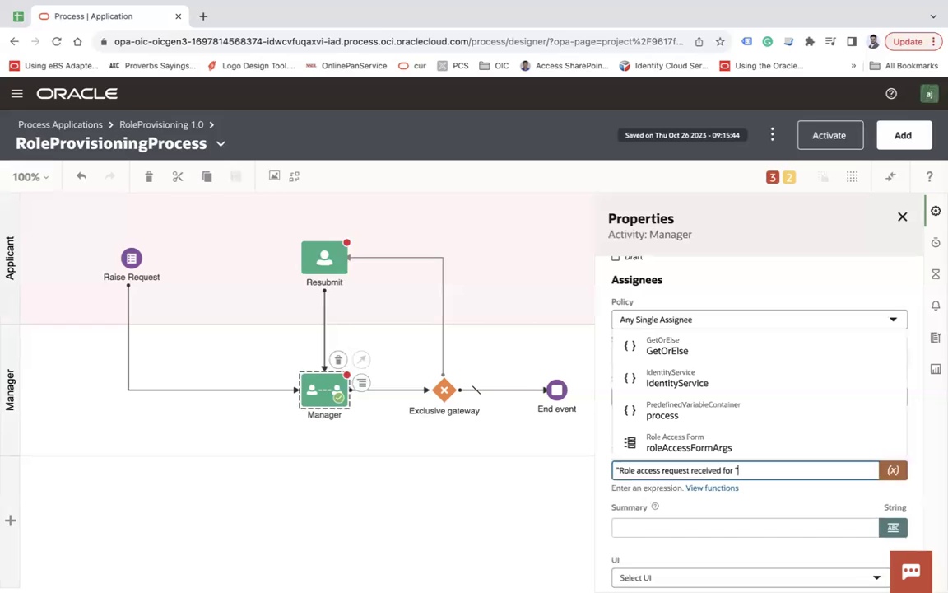
Append roleAccessFormArgs.application to the title expression, then reselect the Manager task.
click(762, 445)
text(.)
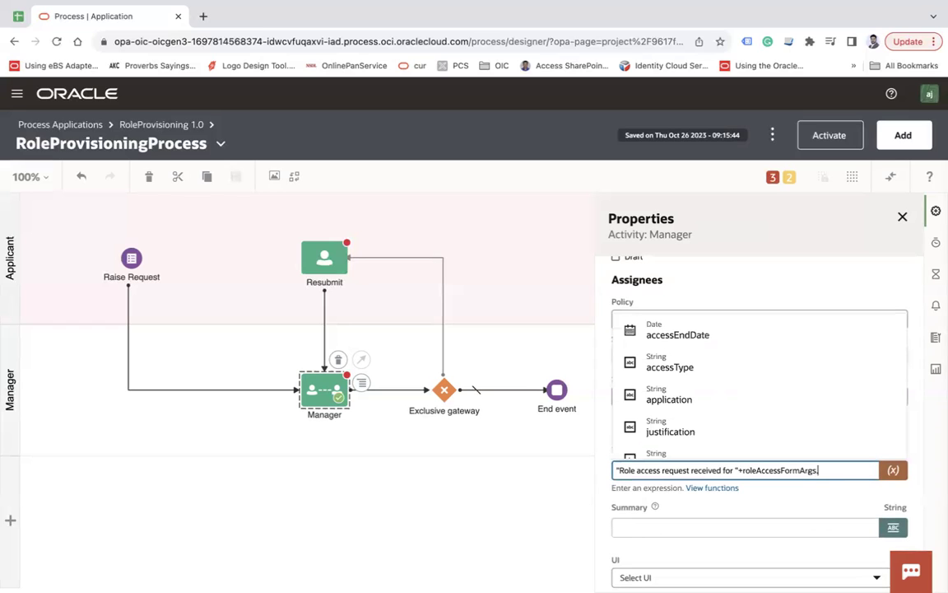
click(718, 407)
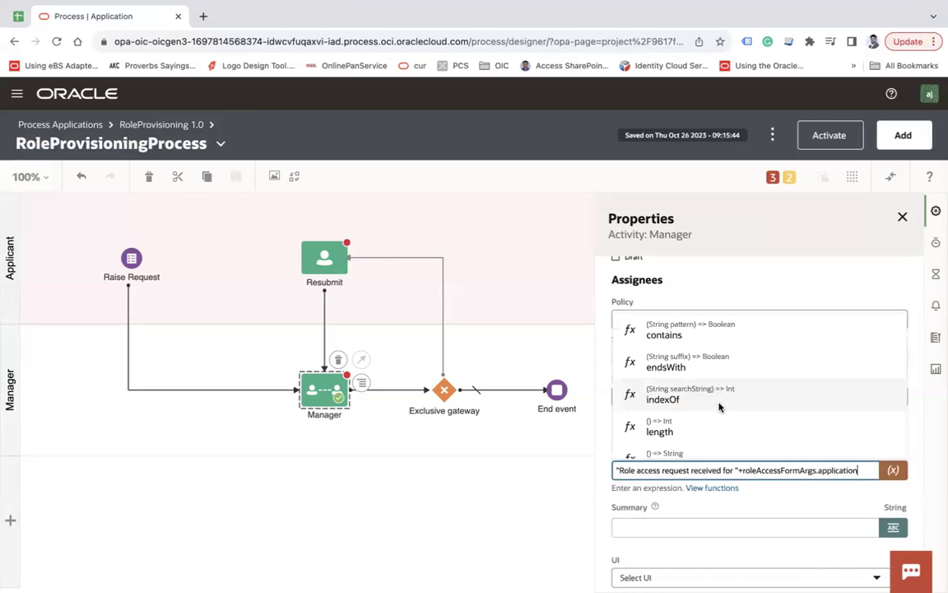
click(434, 488)
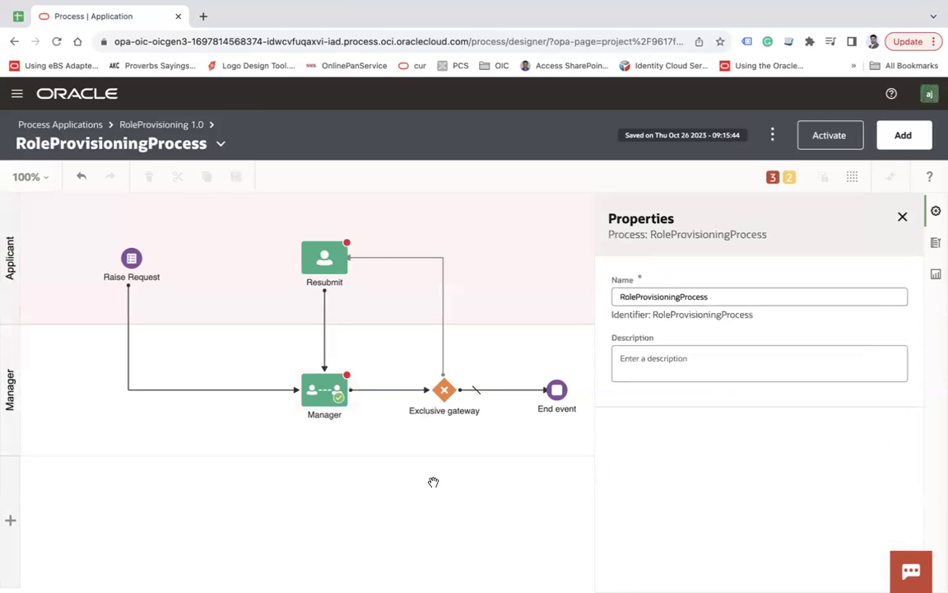
click(326, 392)
scroll(778, 490, down, 3)
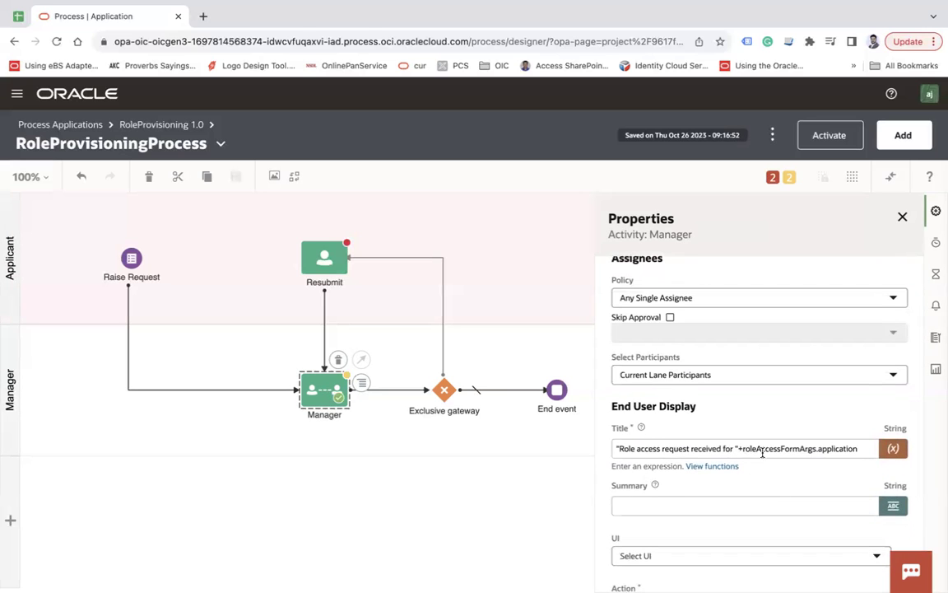
Choose Role Access Form as the Manager task's UI form.
scroll(741, 423, down, 2)
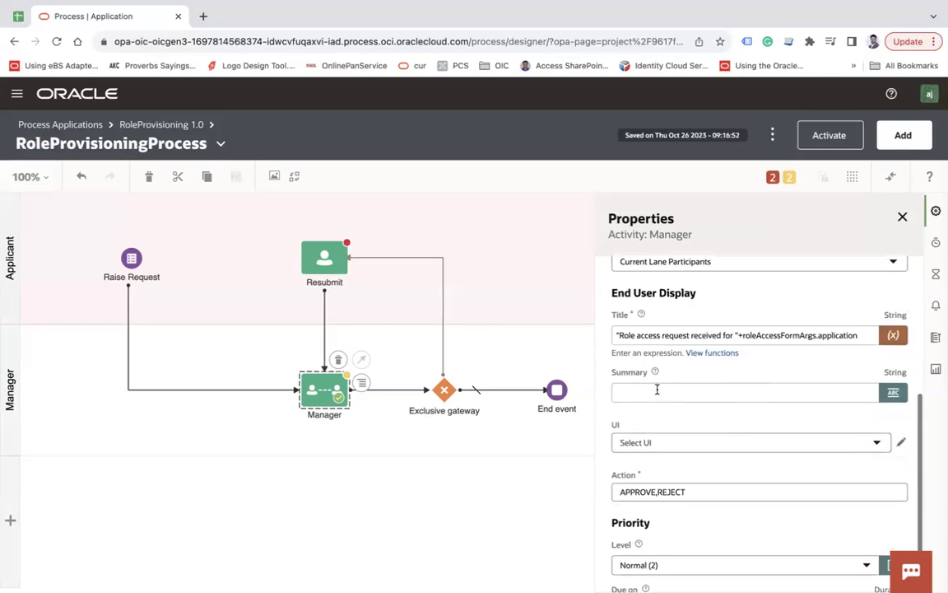
scroll(657, 390, down, 1)
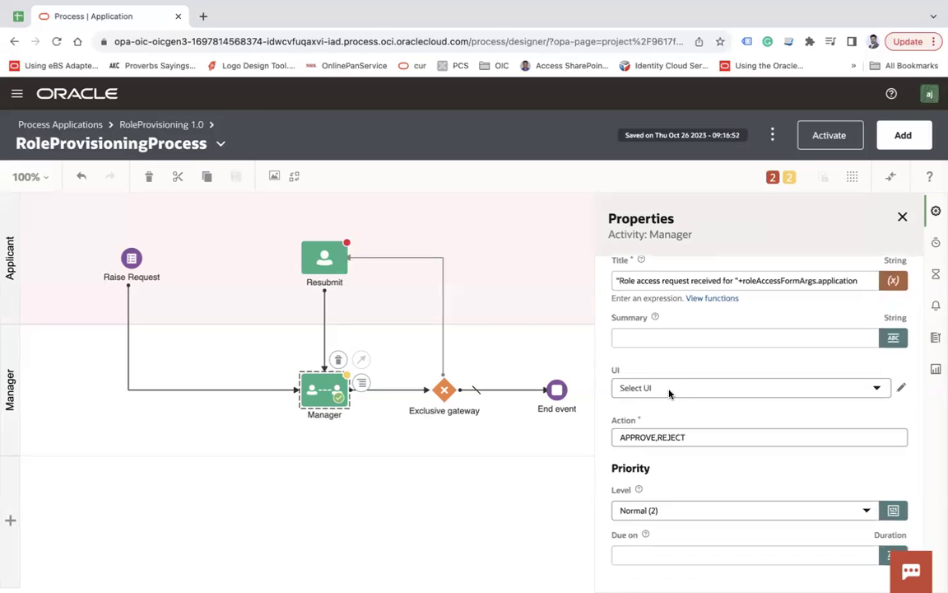
click(668, 394)
click(663, 483)
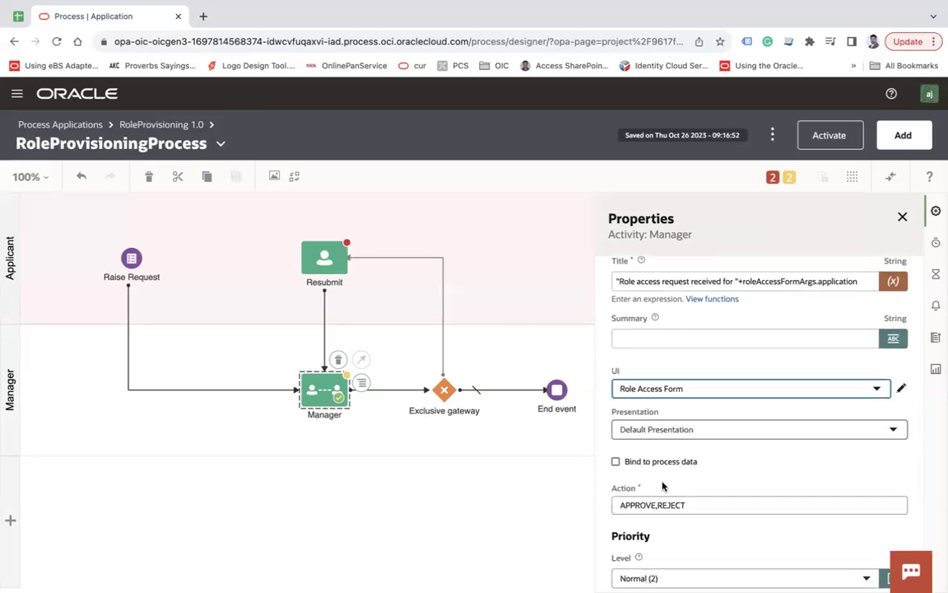
Bind the form to process data with payload roleAccessFormArgs and outcome taskOutcomeDataObject.
scroll(658, 461, down, 1)
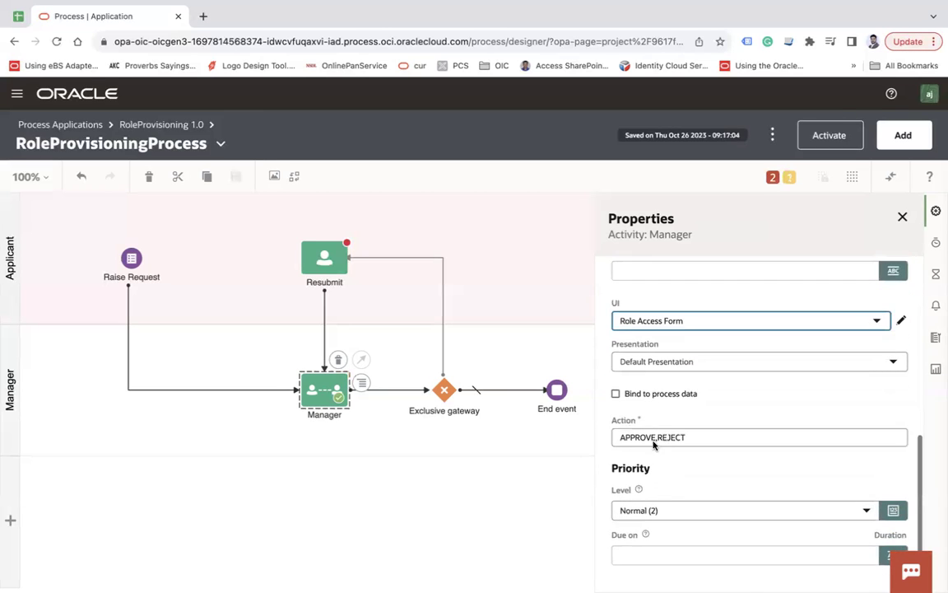
click(617, 394)
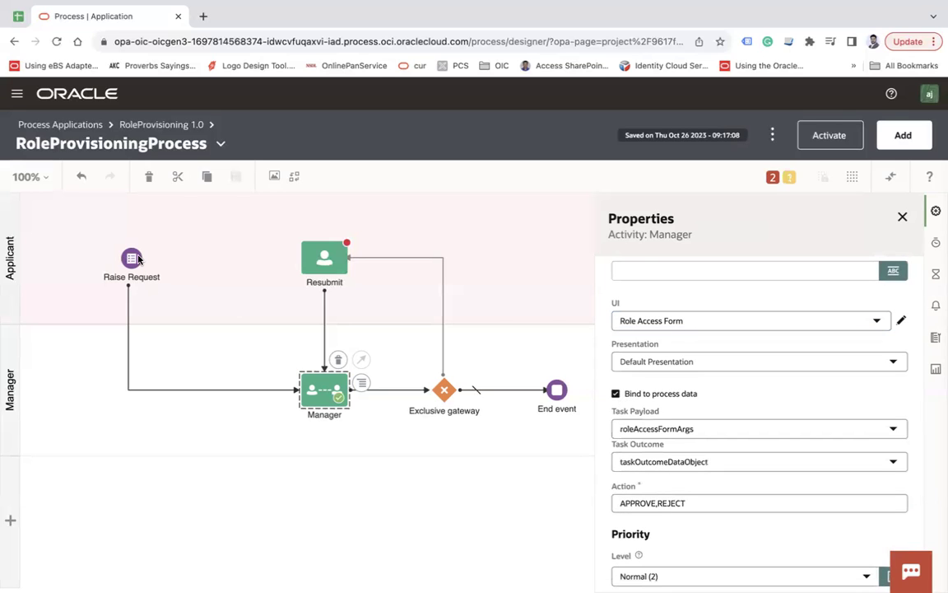
click(696, 432)
click(709, 437)
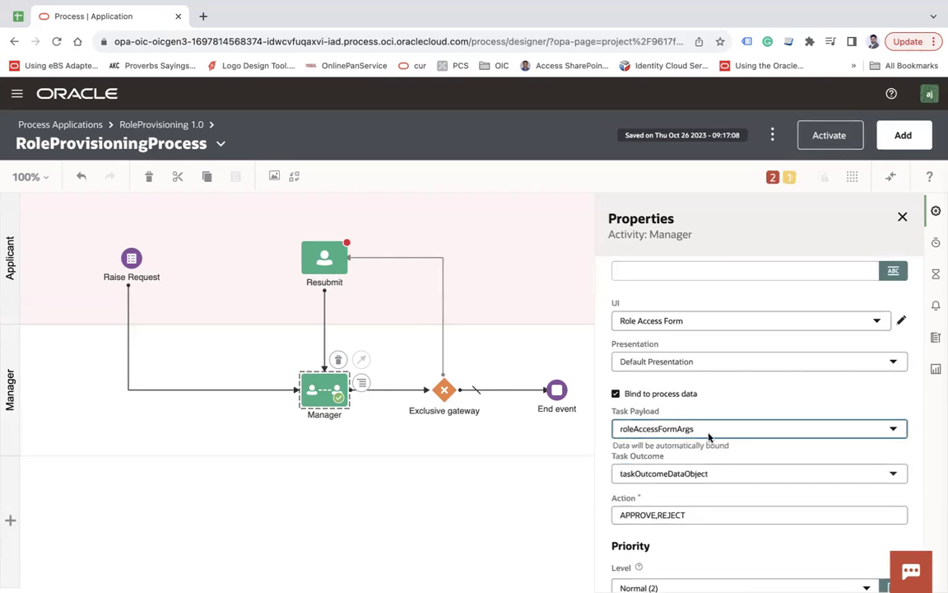
click(712, 473)
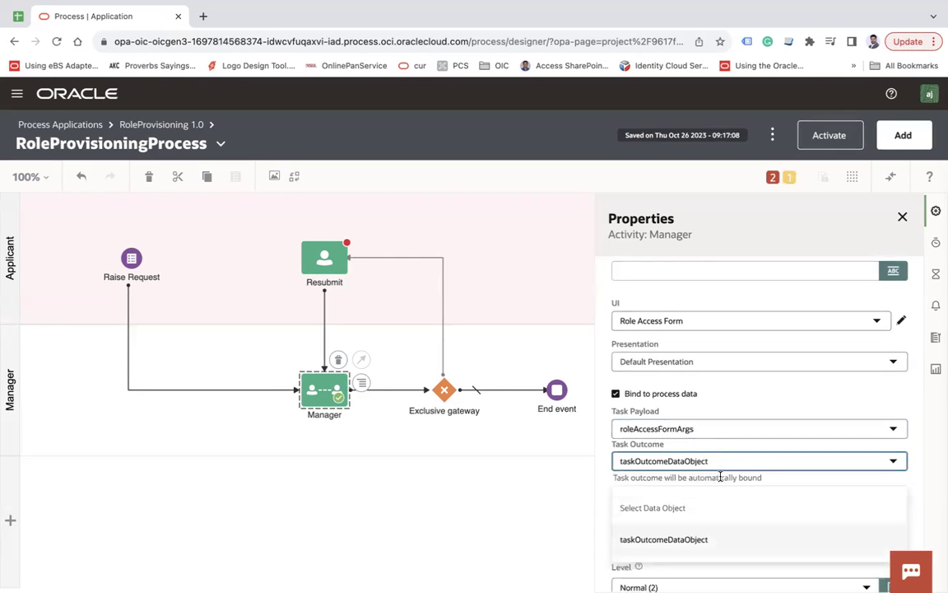
click(667, 477)
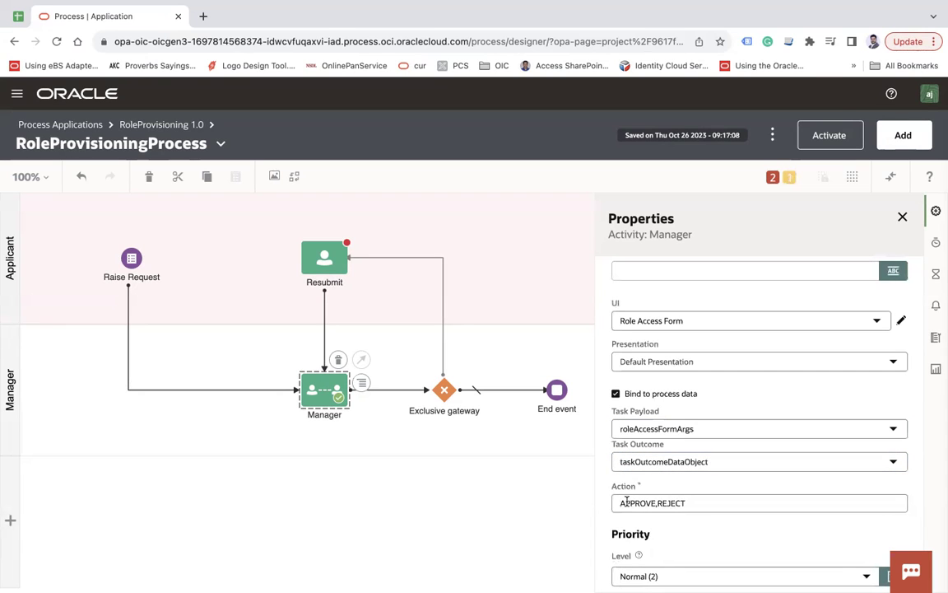
scroll(729, 511, down, 2)
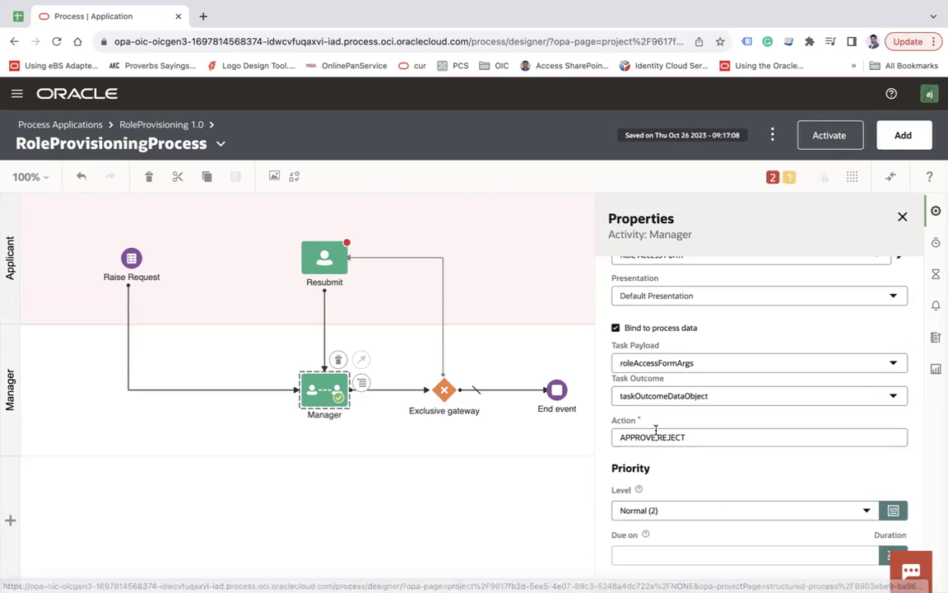
click(430, 543)
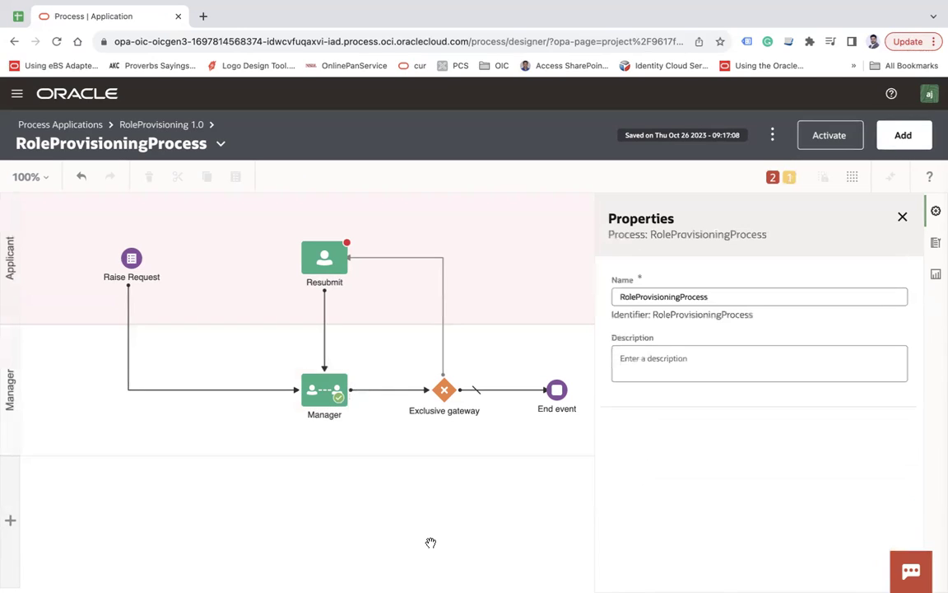
Select the flow from the gateway up to Resubmit and name it Reject.
click(902, 217)
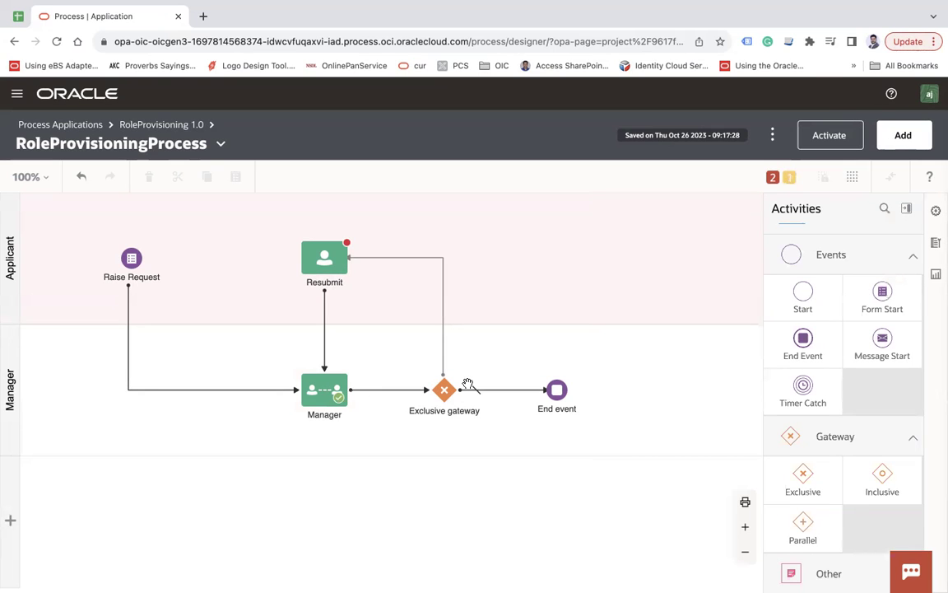
click(443, 309)
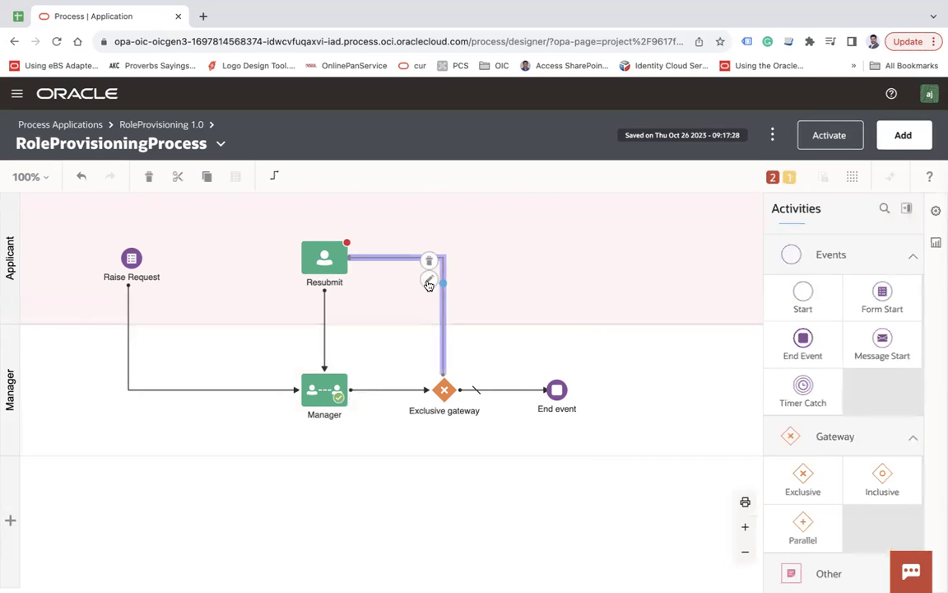
click(429, 281)
text(Reject)
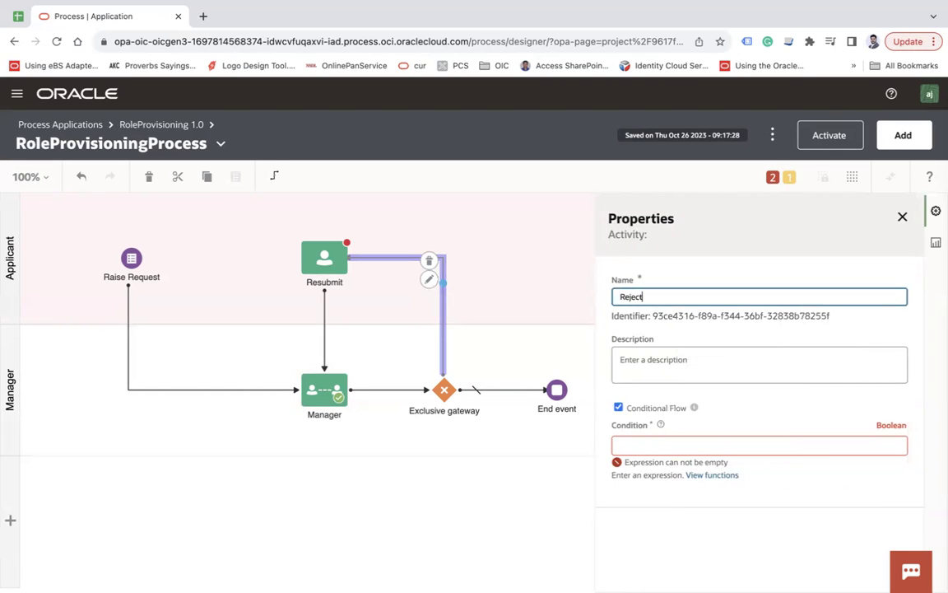
key(Tab)
Set the Reject flow's condition to taskOutcomeDataObject=="REJECT".
click(653, 448)
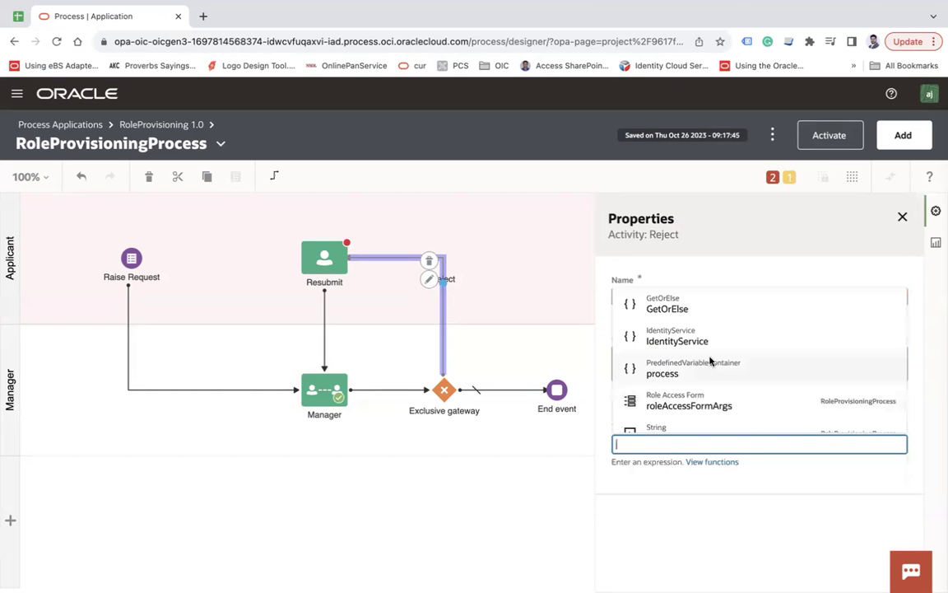
scroll(737, 364, down, 1)
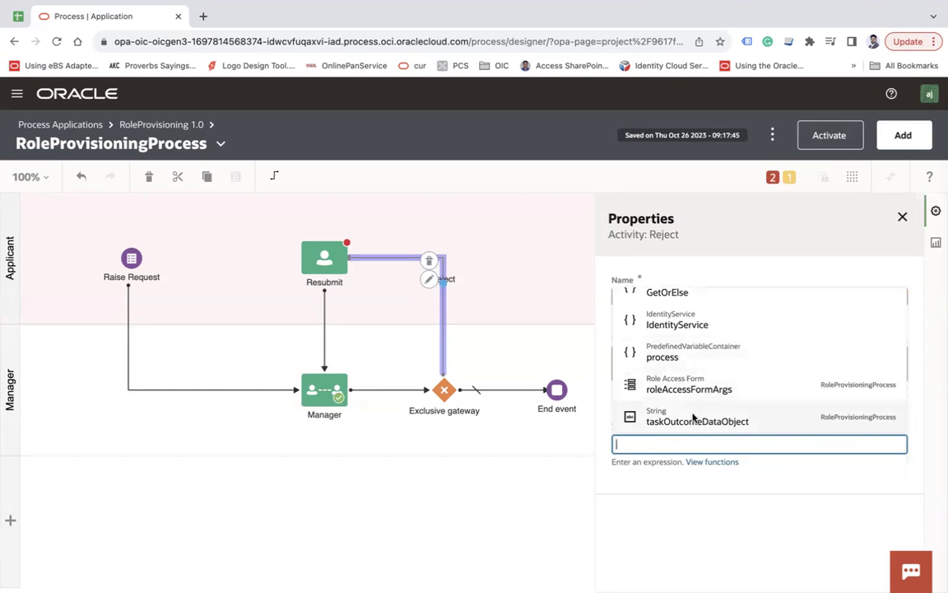
click(693, 418)
text(==)
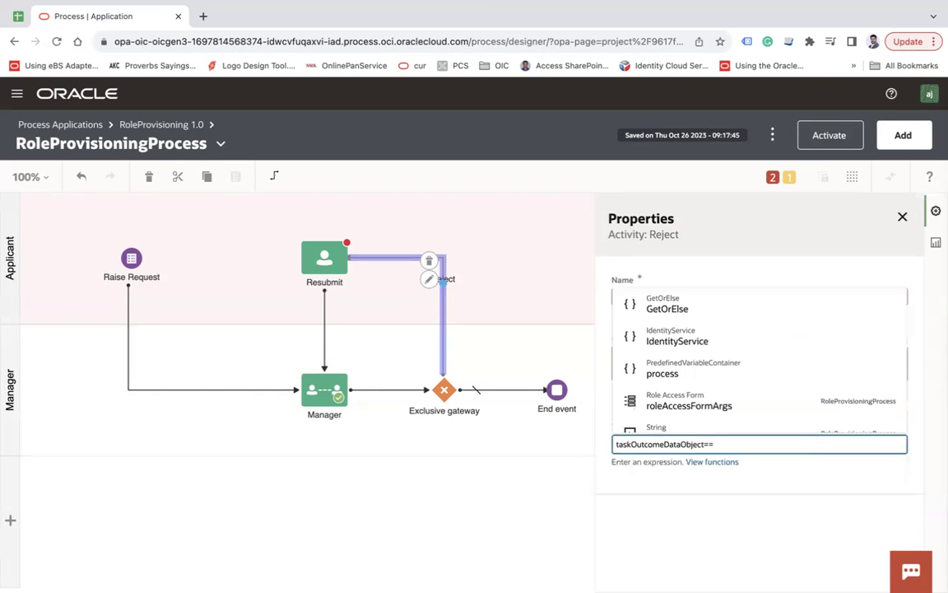
text("REJECT")
key(Tab)
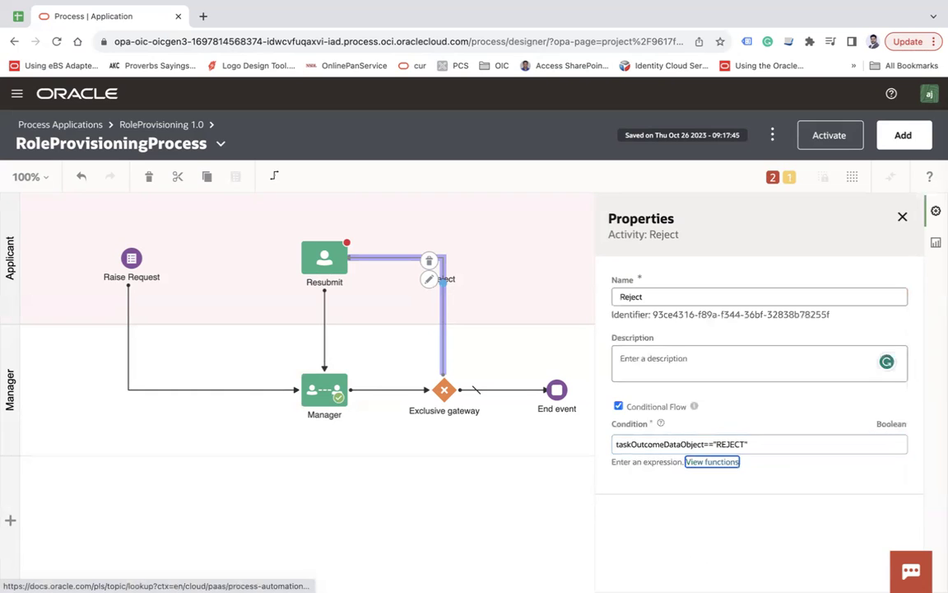
click(379, 492)
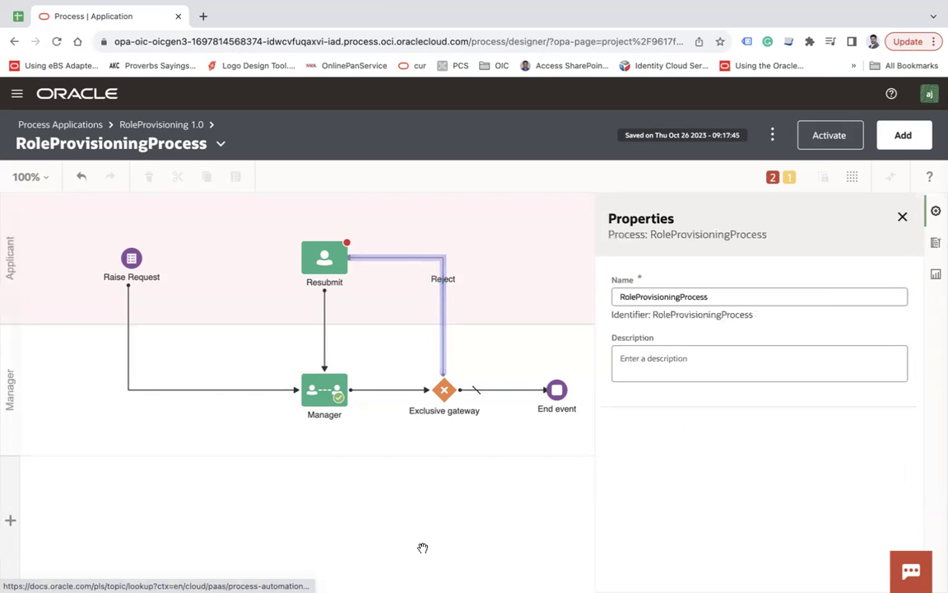
Give the Resubmit task the title "Resubmit your request".
click(488, 391)
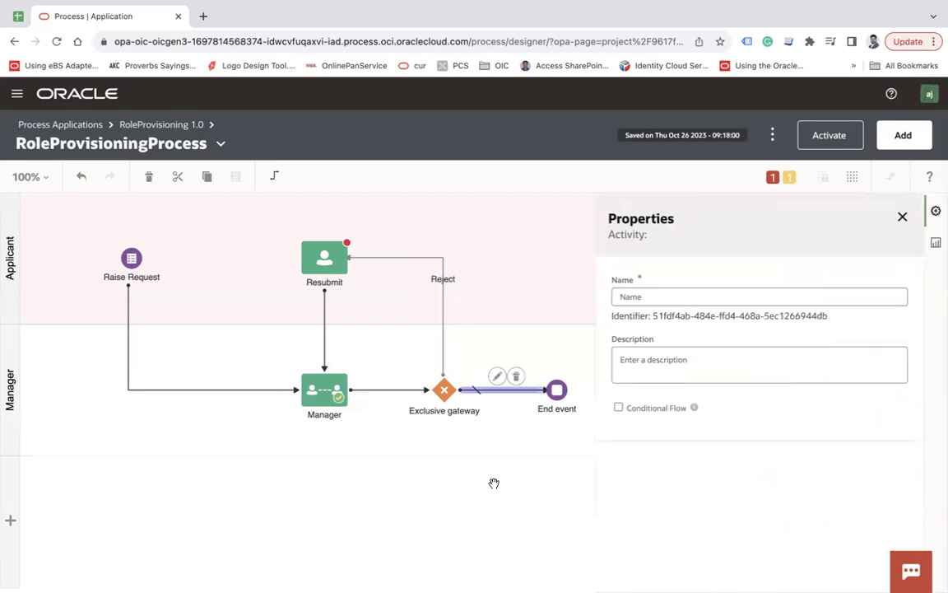
click(494, 484)
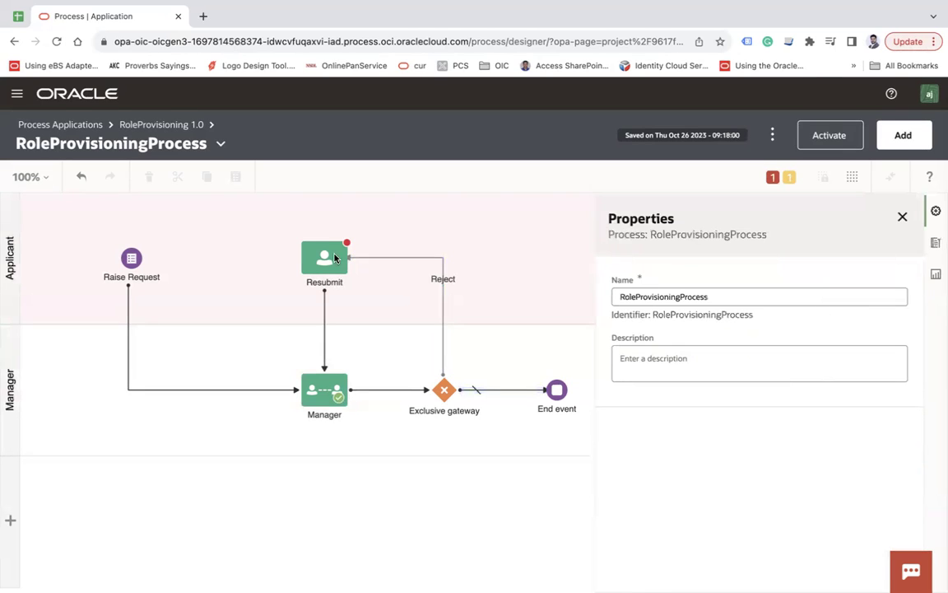
click(329, 258)
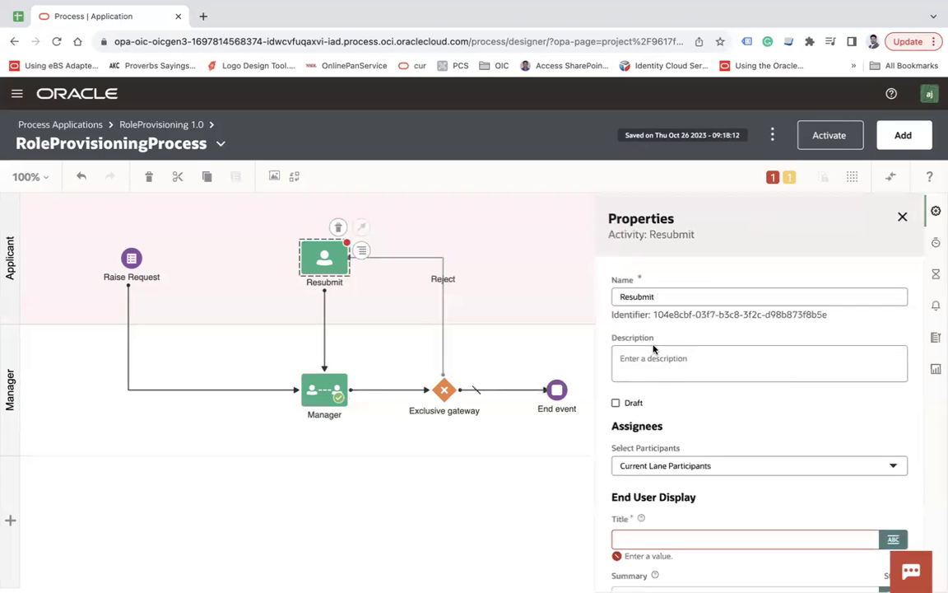
scroll(690, 347, down, 2)
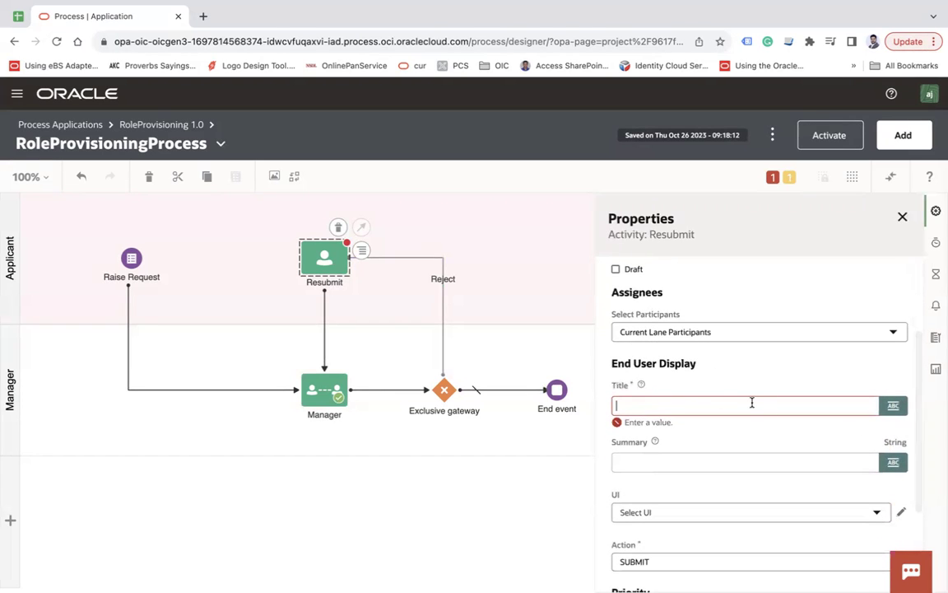
text("Resubmit your request)
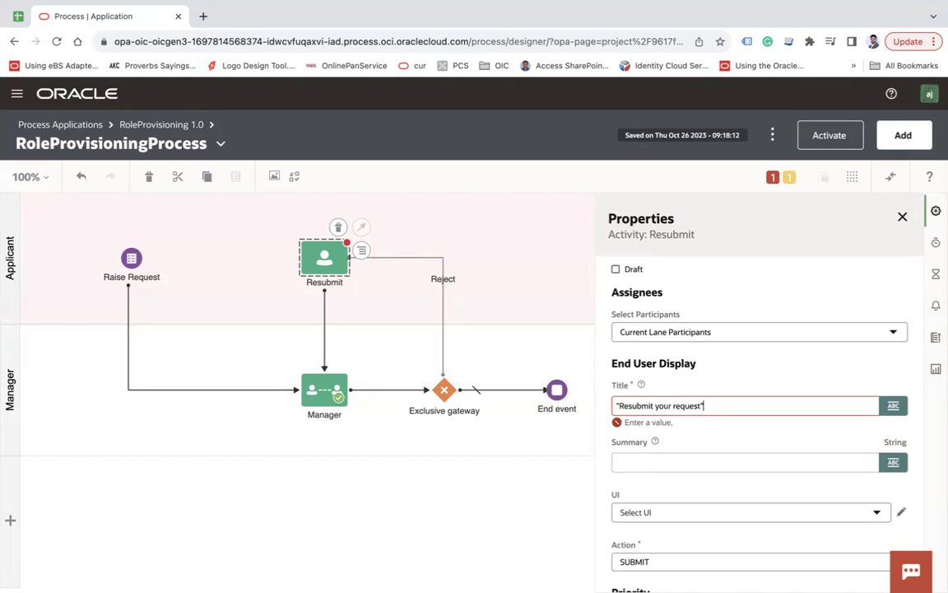
Assign Role Access Form with RoleAccessForm presentation to Resubmit, bound to process data.
scroll(693, 451, down, 1)
click(677, 443)
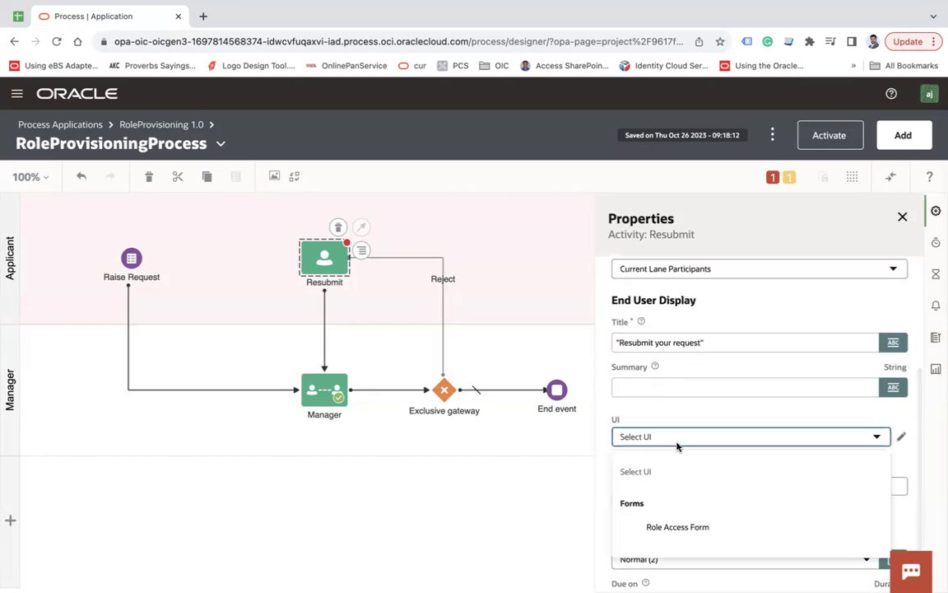
click(660, 528)
click(678, 476)
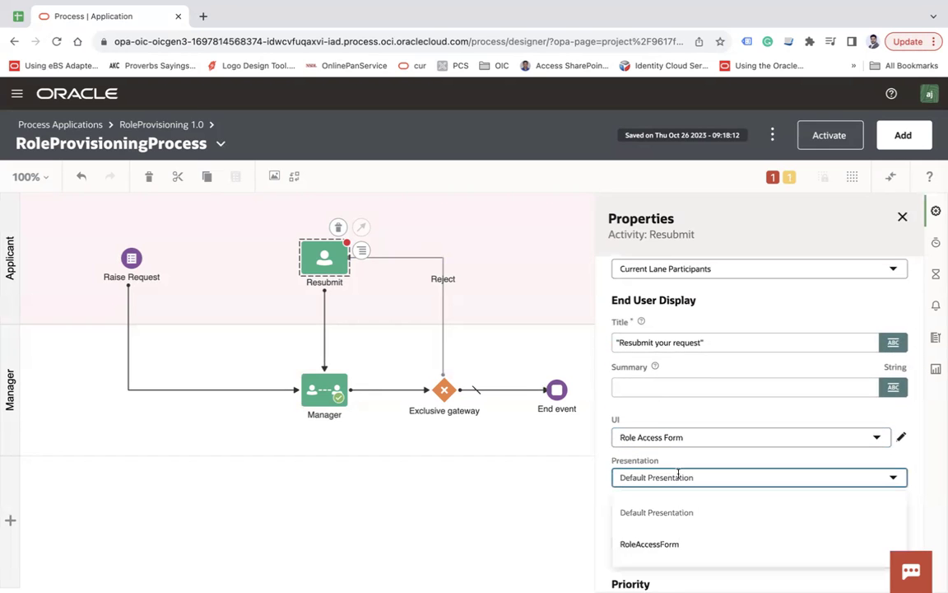
click(650, 544)
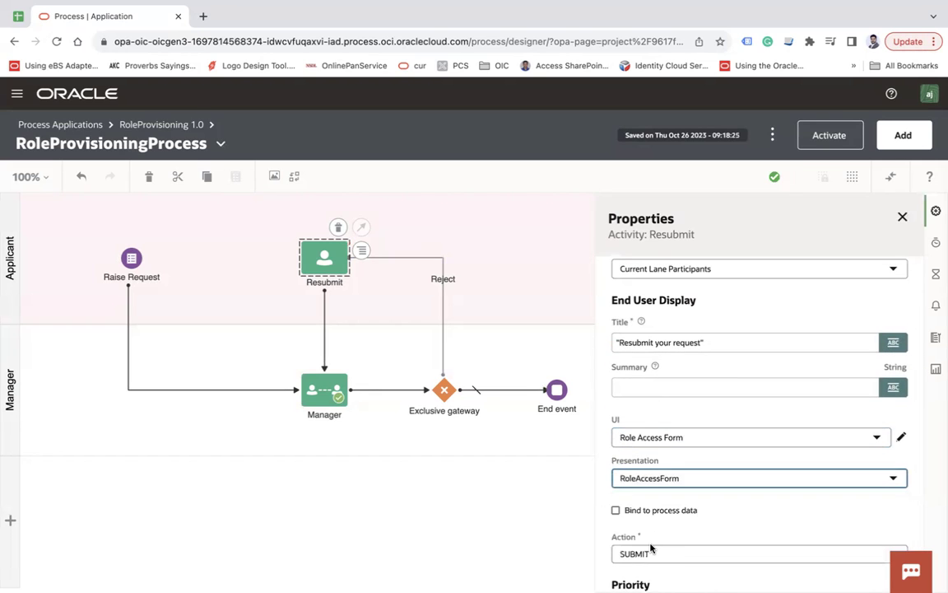
click(616, 510)
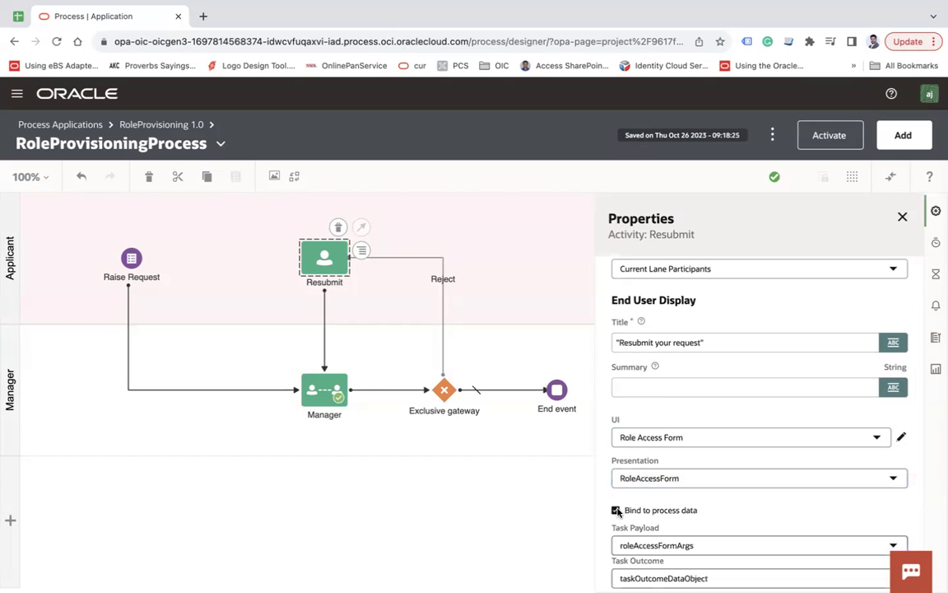
click(435, 499)
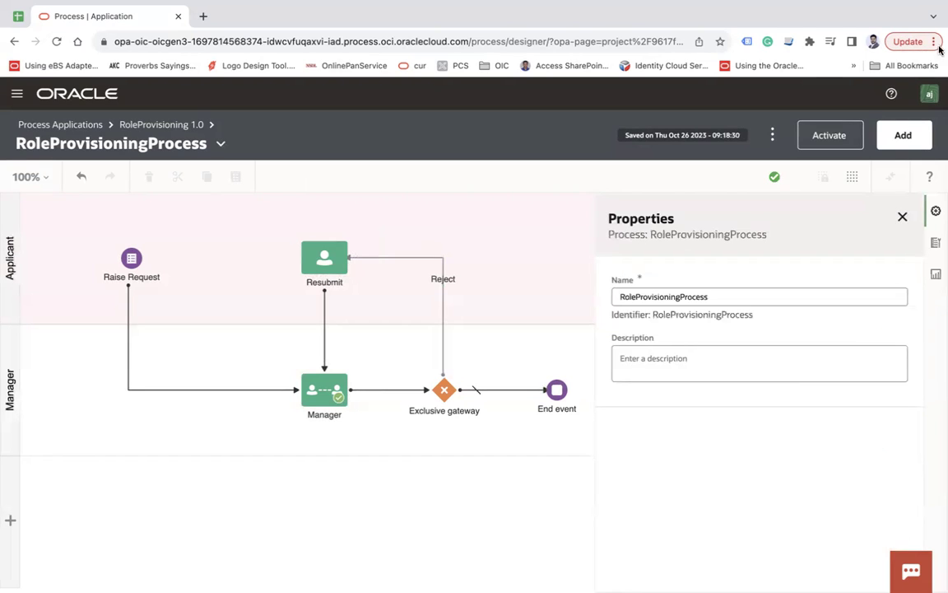
click(903, 215)
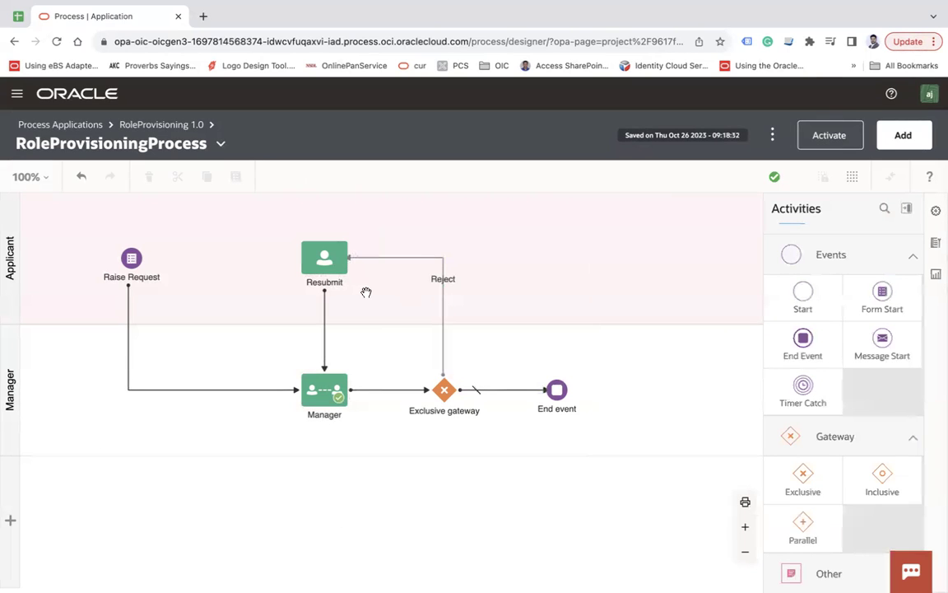
Activate RoleProvisioning version 1.0 as a new default snapshot and close the activation panel.
click(830, 136)
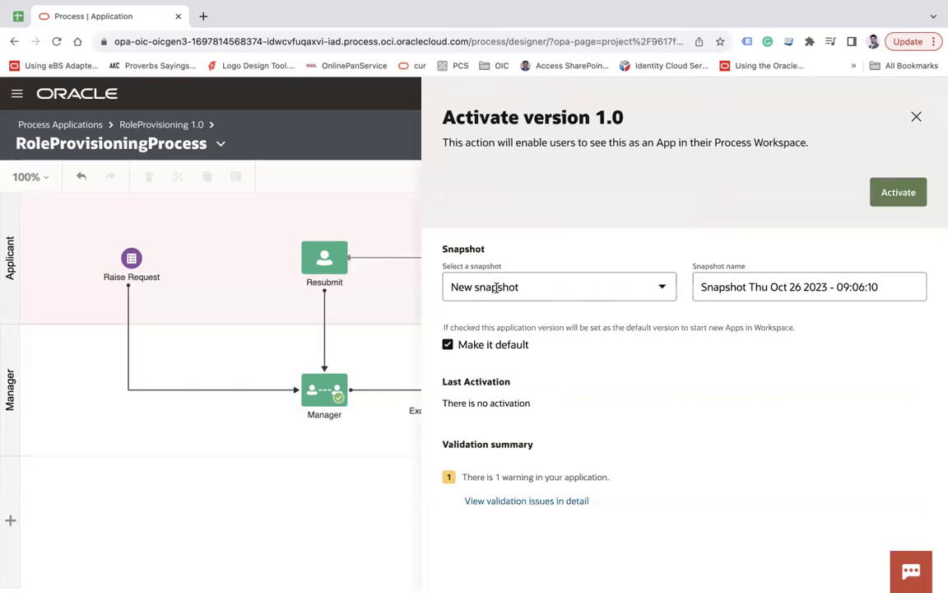
click(892, 192)
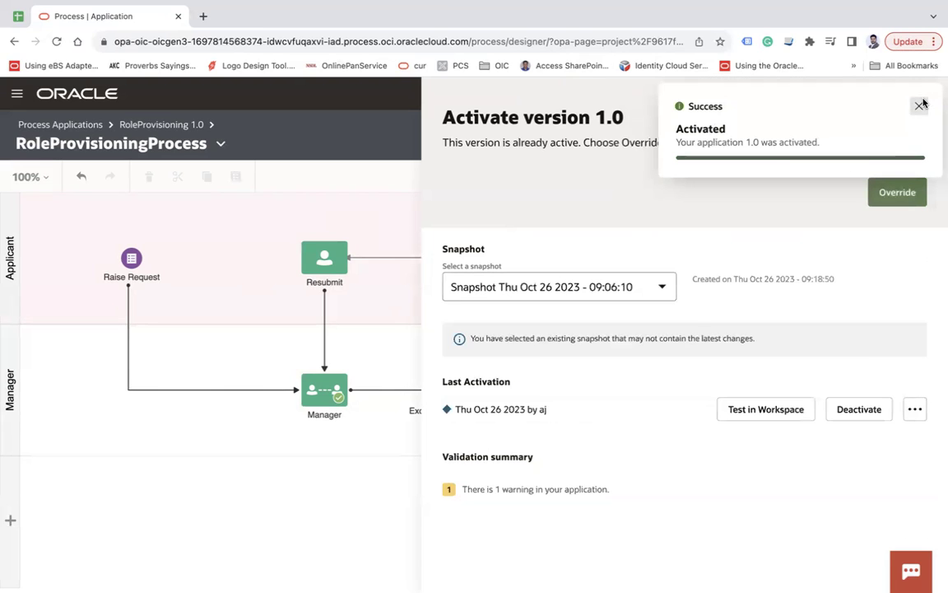
click(917, 105)
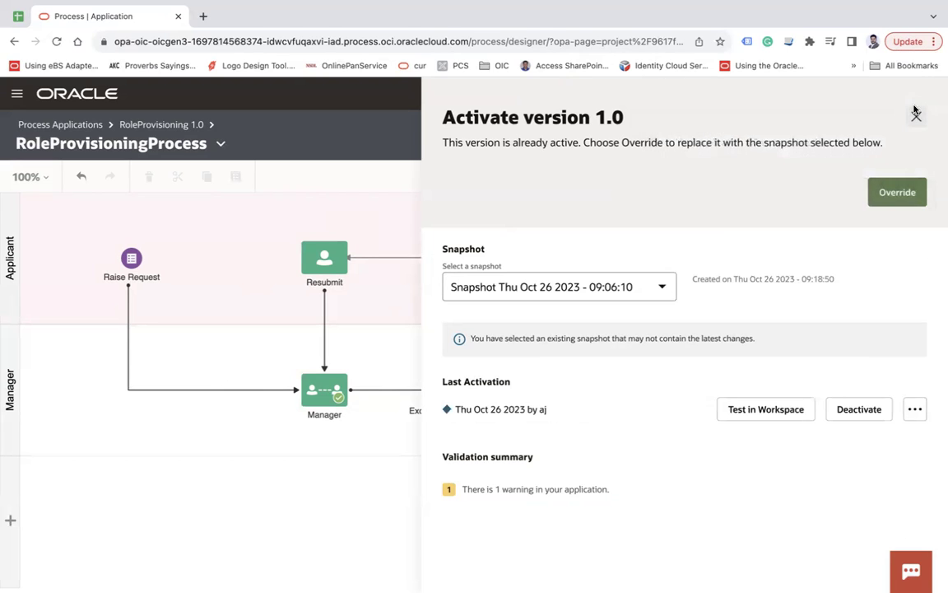
click(916, 117)
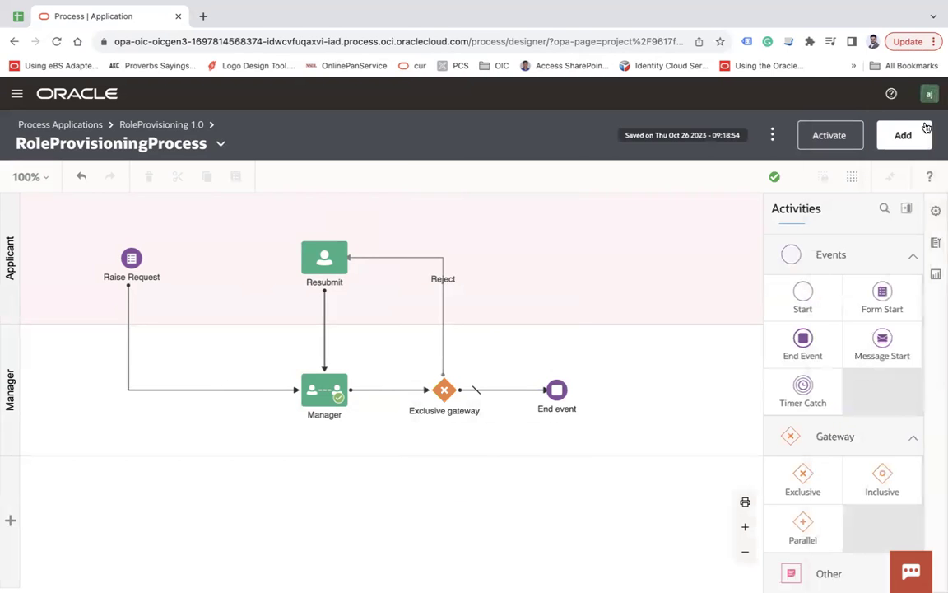
Review the project's roles, then open the Workspace in a new tab.
click(220, 146)
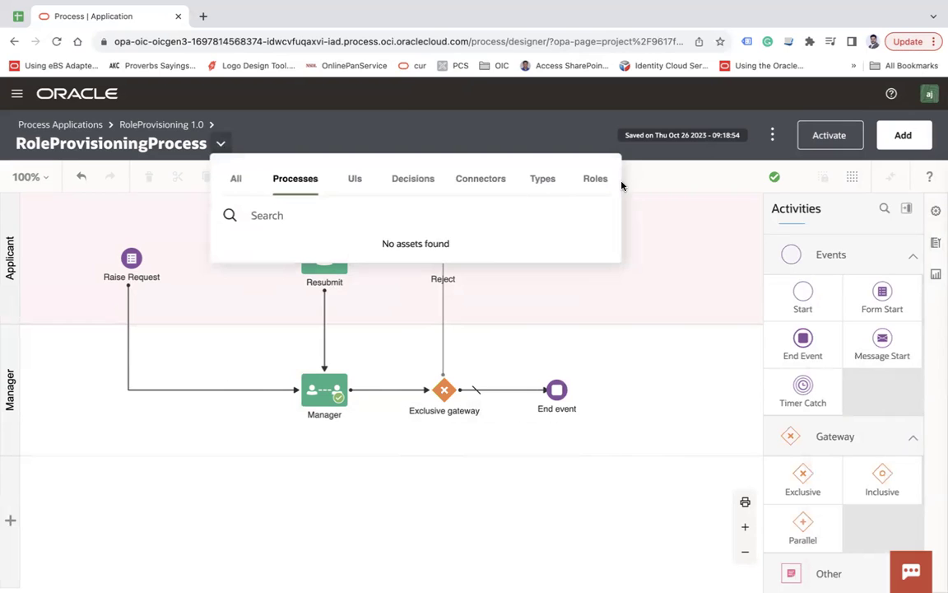
click(596, 180)
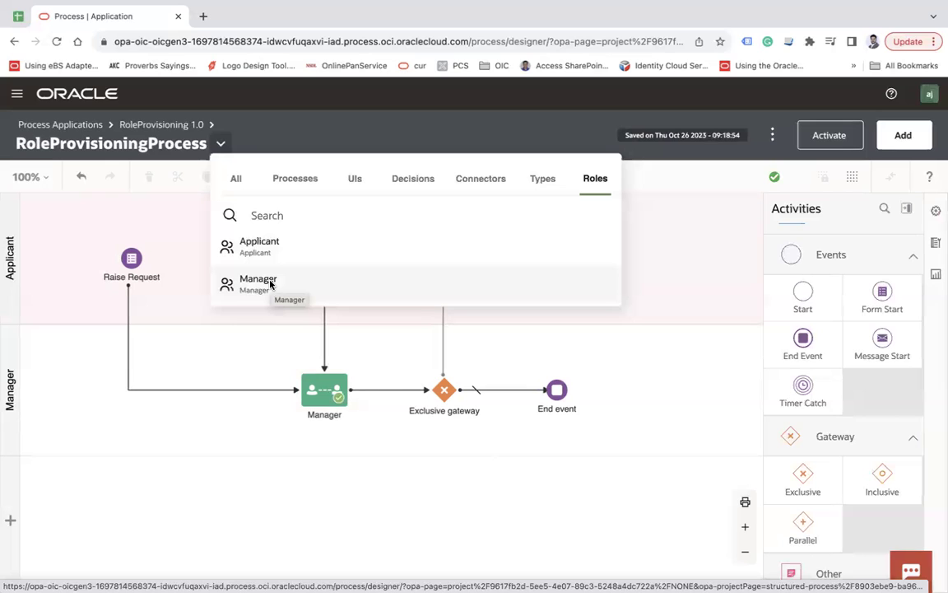
click(220, 556)
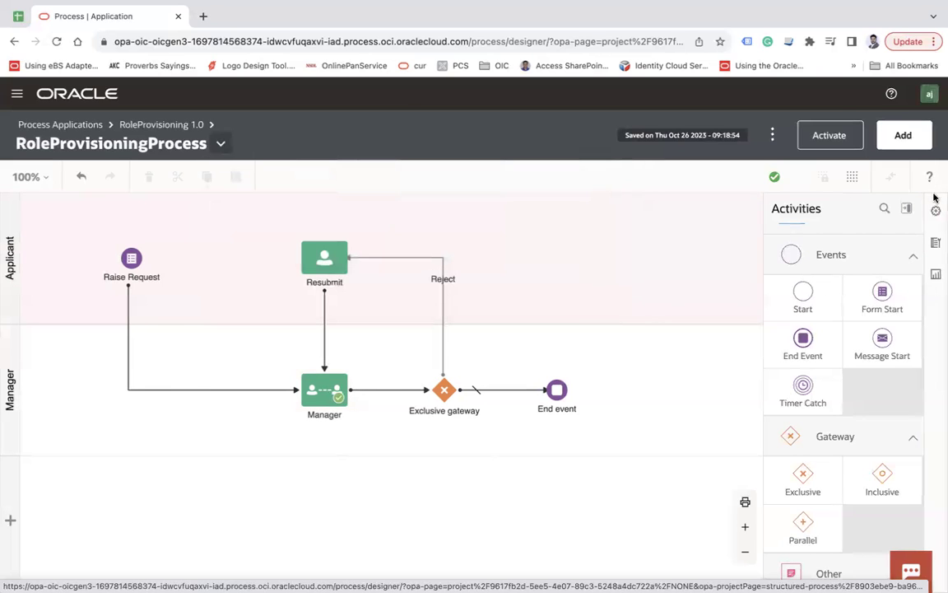
click(18, 93)
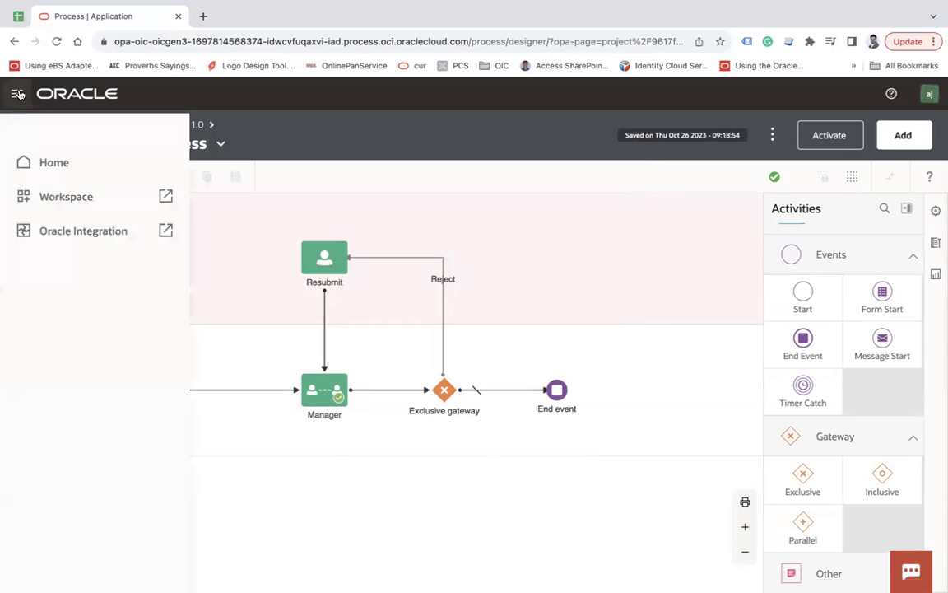
click(66, 197)
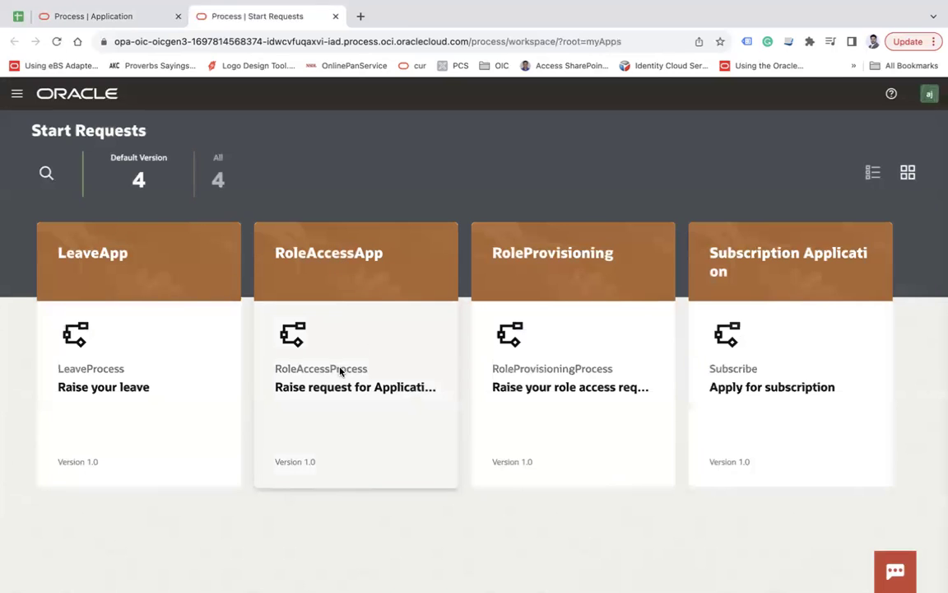
Start a new RoleProvisioning request from Start Requests and select the workspace address.
click(107, 21)
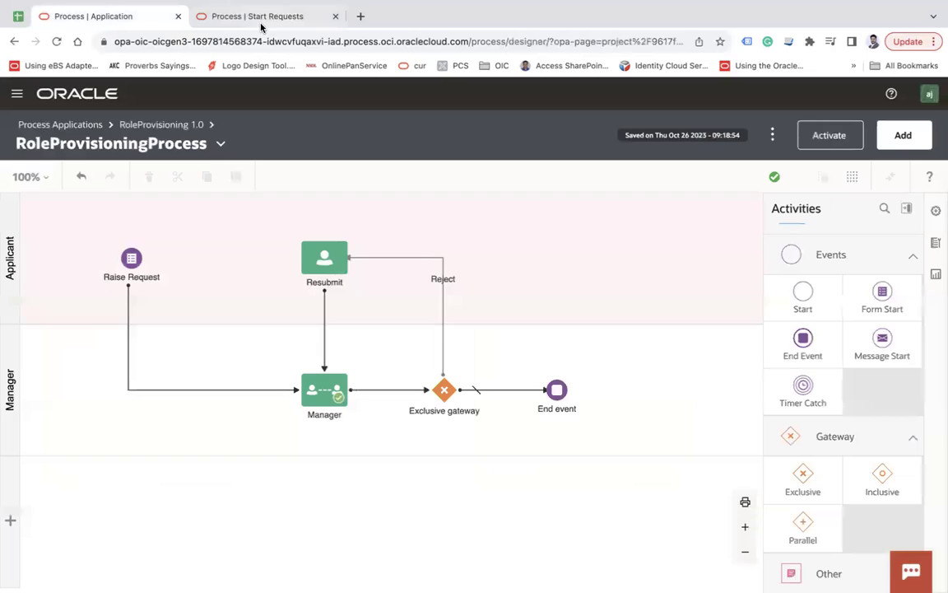
click(257, 22)
click(555, 249)
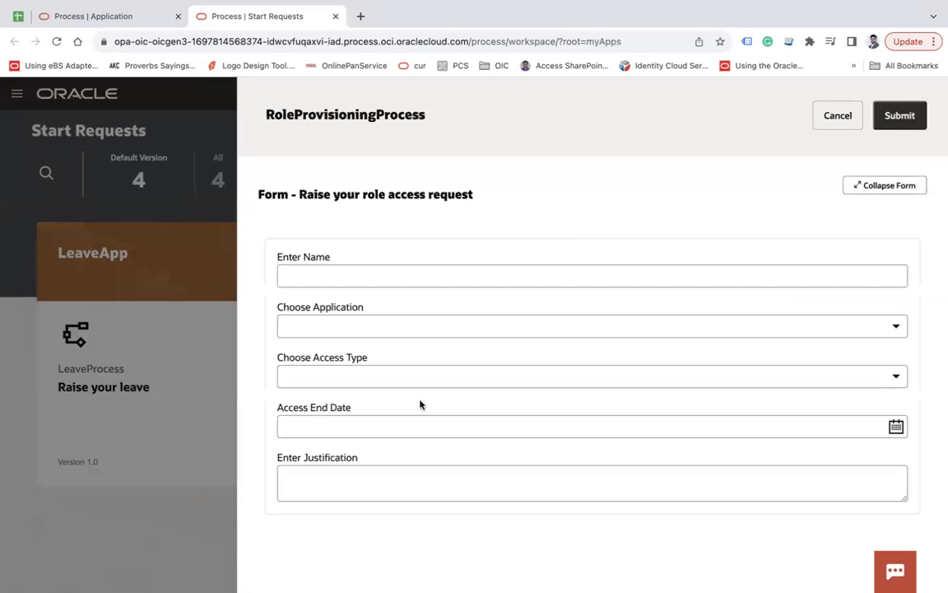
click(476, 40)
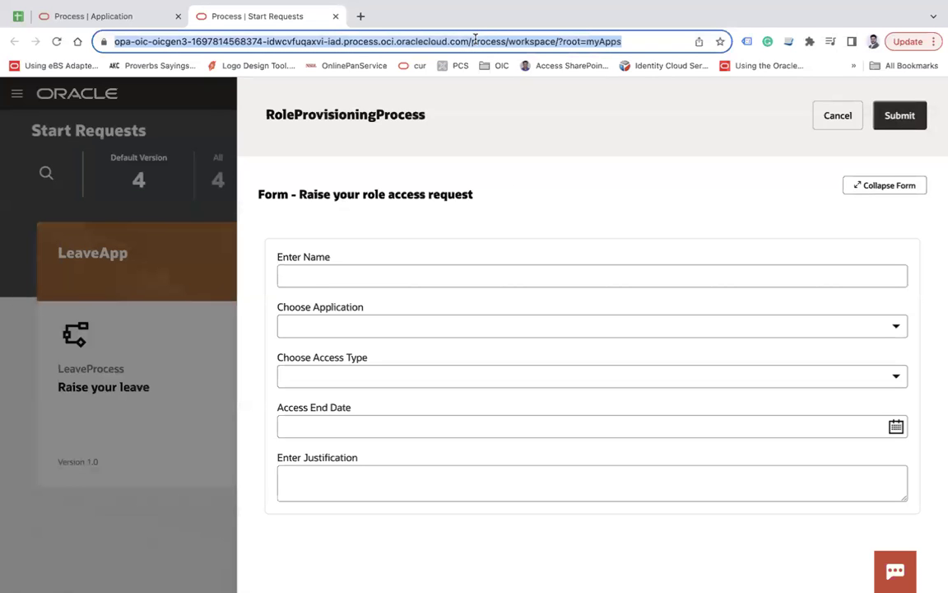
click(934, 36)
Sign in as the second user in an Incognito window, re-entering the password after the failed attempt.
click(269, 108)
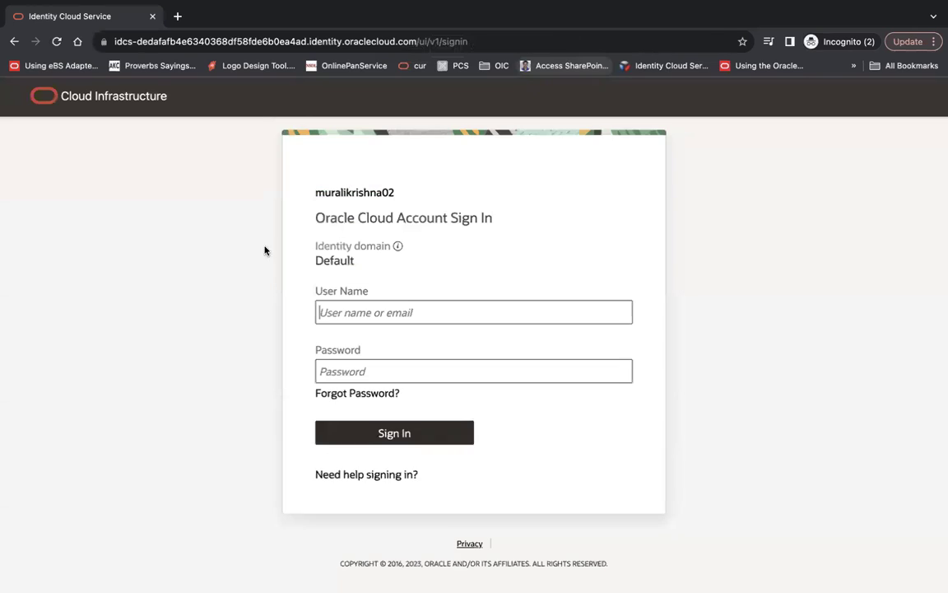
click(470, 326)
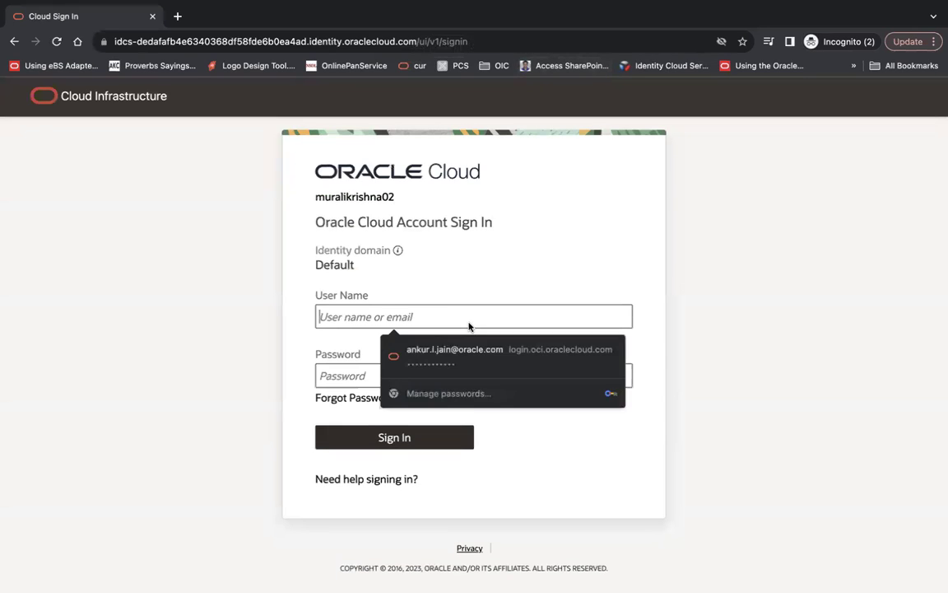
text(ts*)
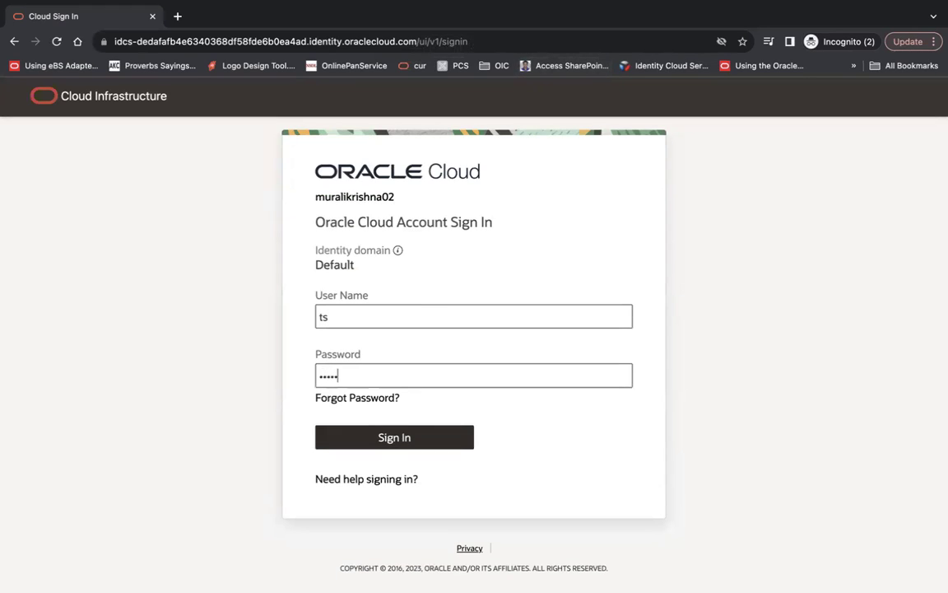
key(Return)
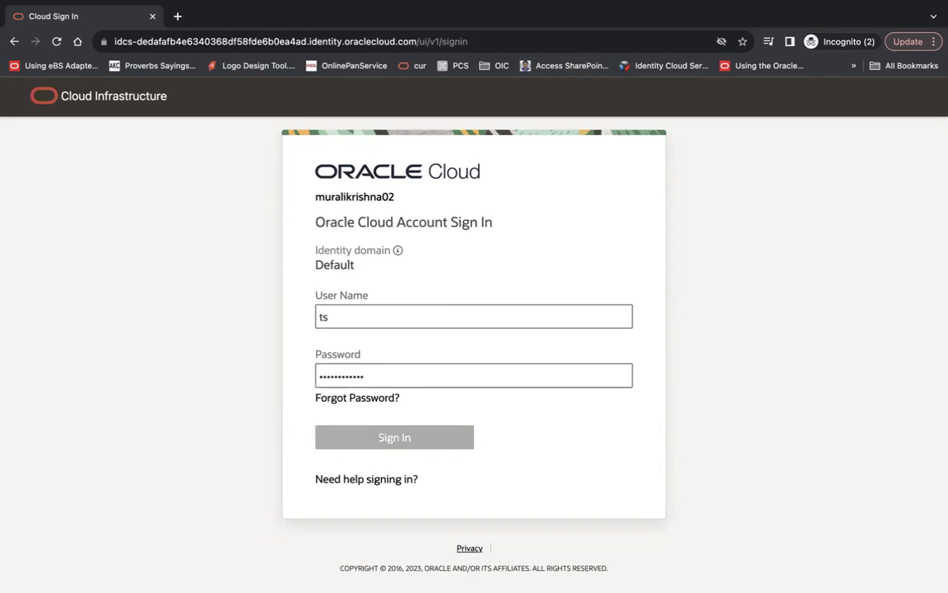
text(**)
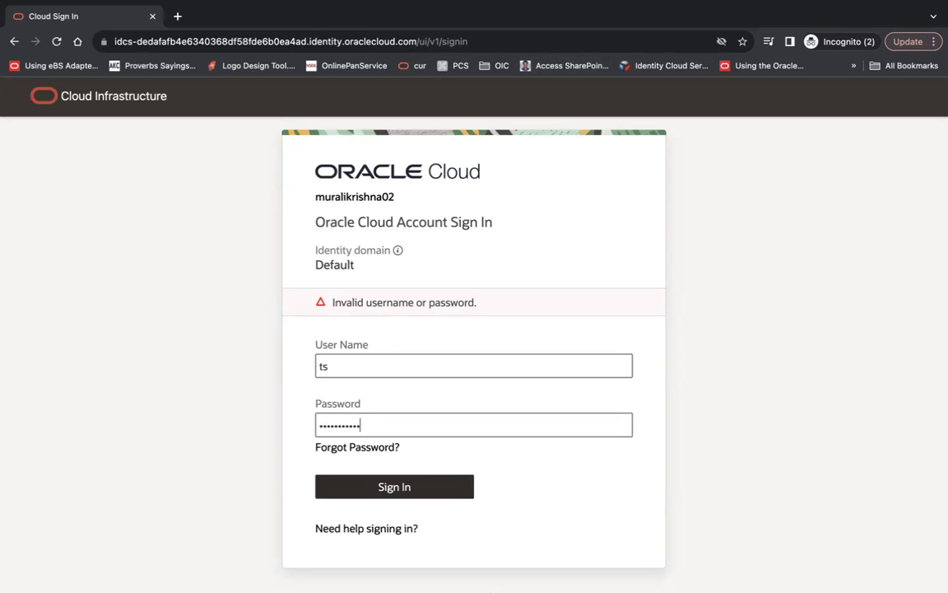
key(Return)
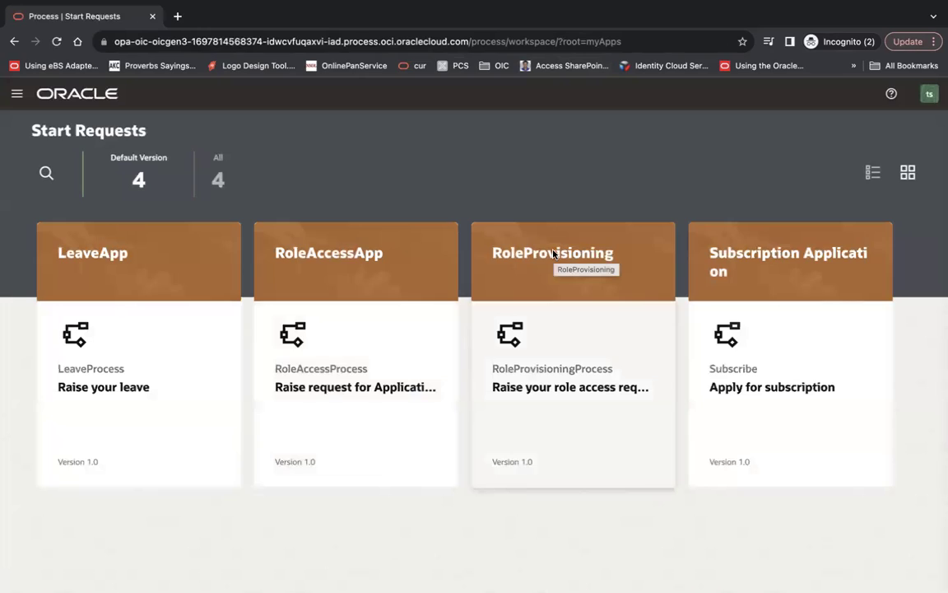
Open the RoleProvisioning form, enter the requester's name, and choose Oracle Fusion with Admin access.
click(554, 255)
click(402, 277)
text(Ankur)
key(Tab)
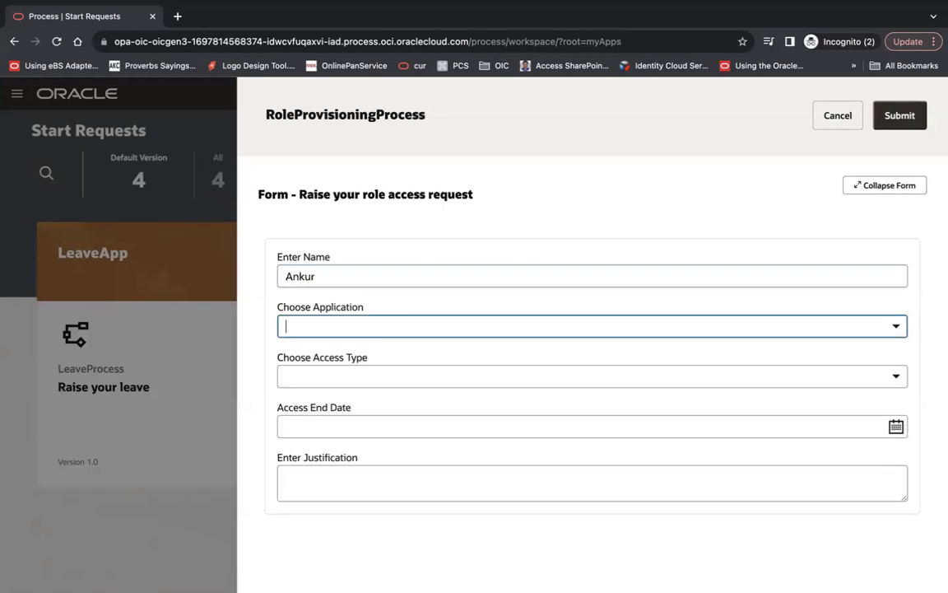
click(360, 326)
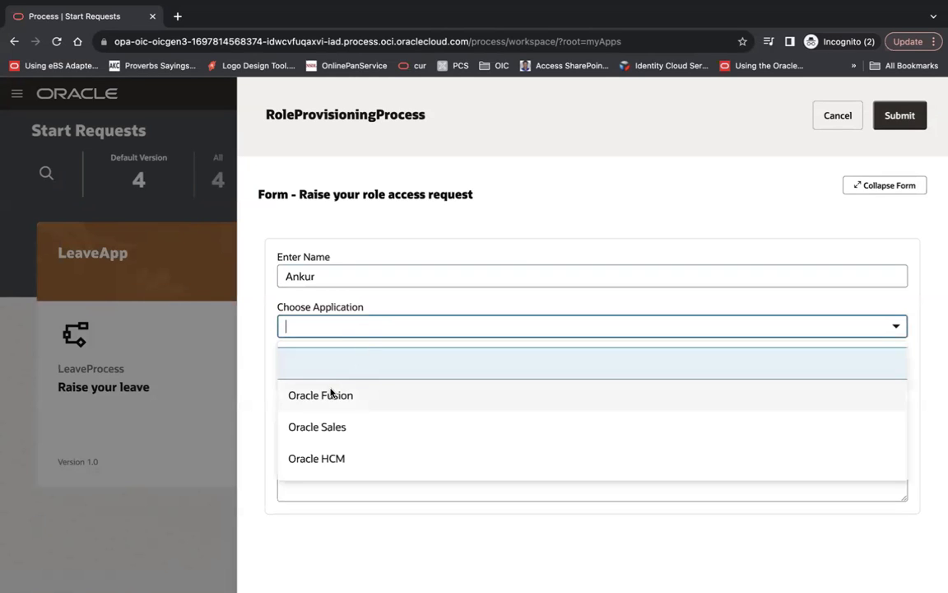
click(330, 393)
click(374, 378)
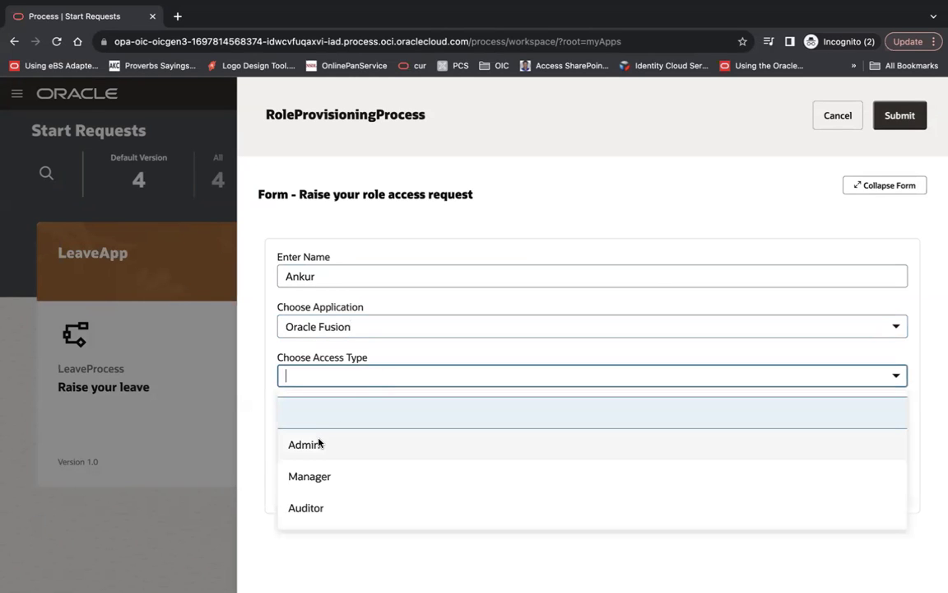
click(320, 444)
Set the access end date to 2023-10-31, enter justification "Test request", and submit.
click(385, 420)
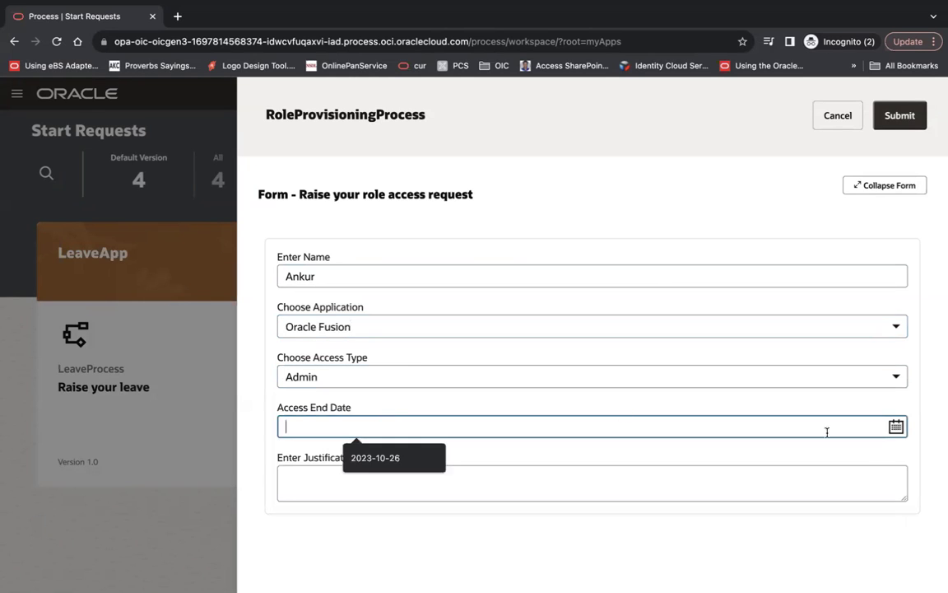
click(896, 426)
click(333, 388)
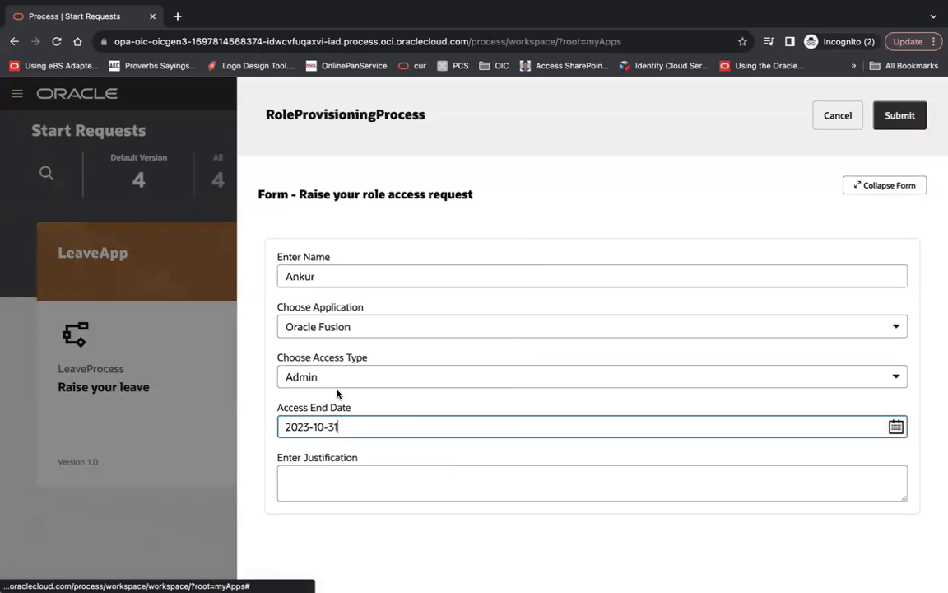
click(402, 491)
text(Test request)
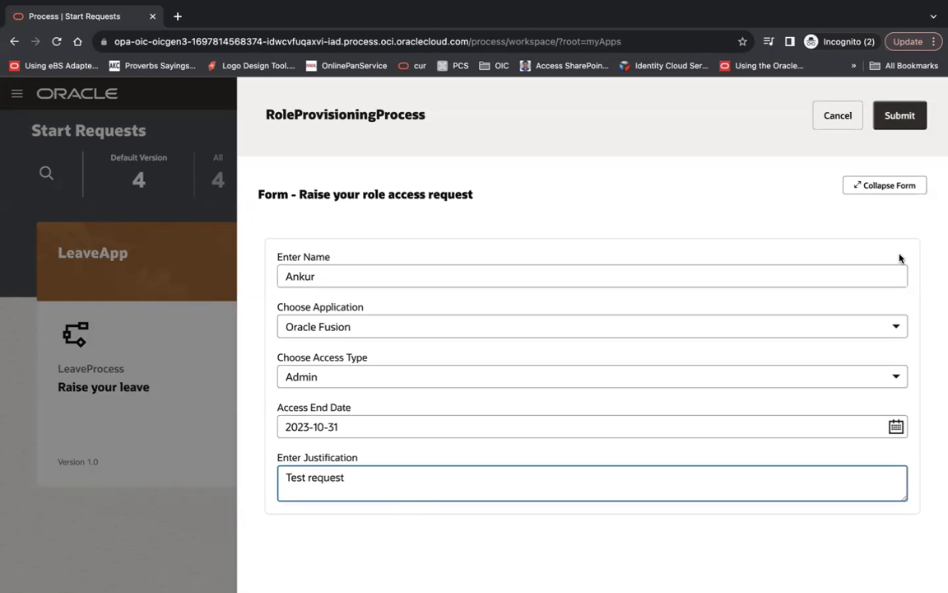
click(915, 117)
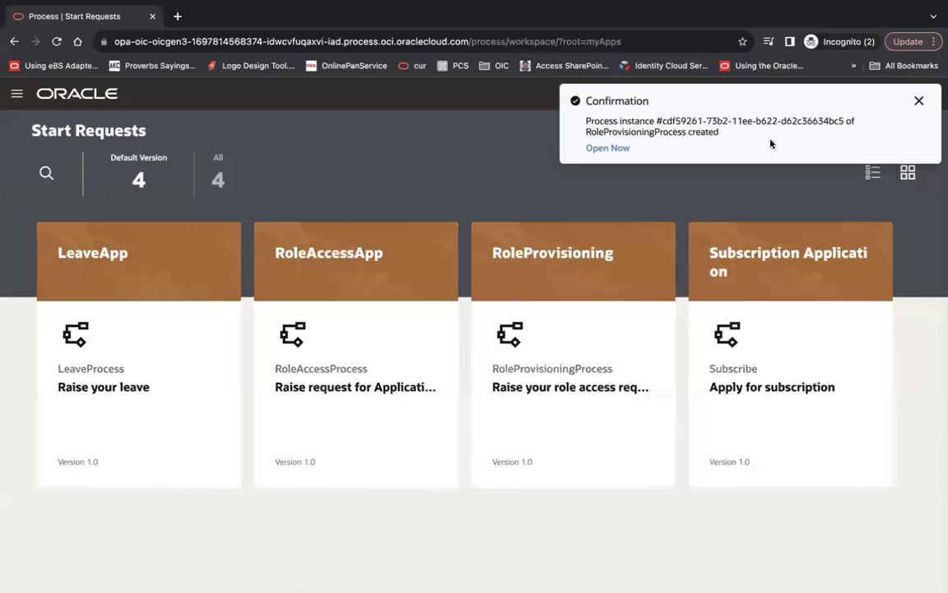
Check My tasks and Team tasks for the new request.
drag(663, 121, 742, 126)
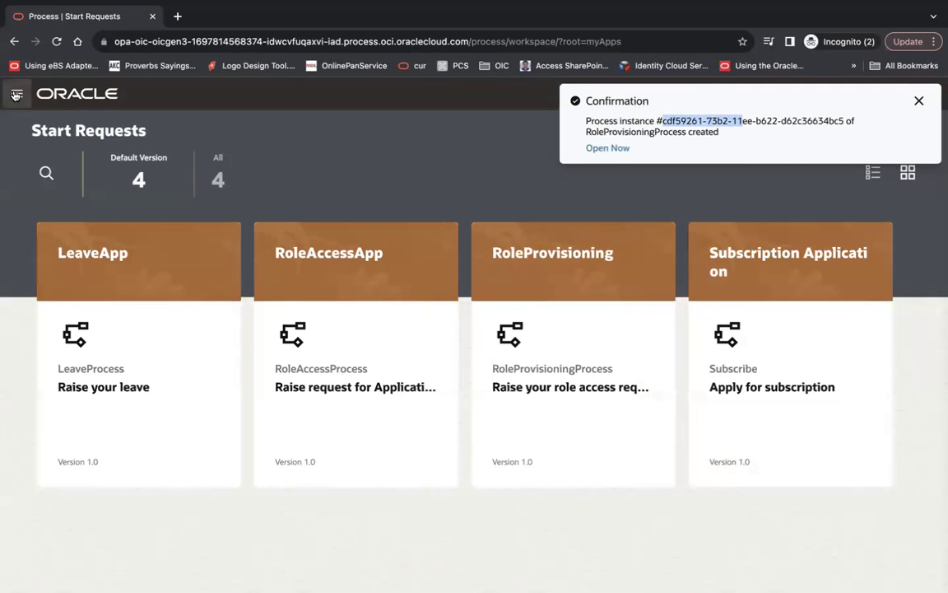
click(16, 94)
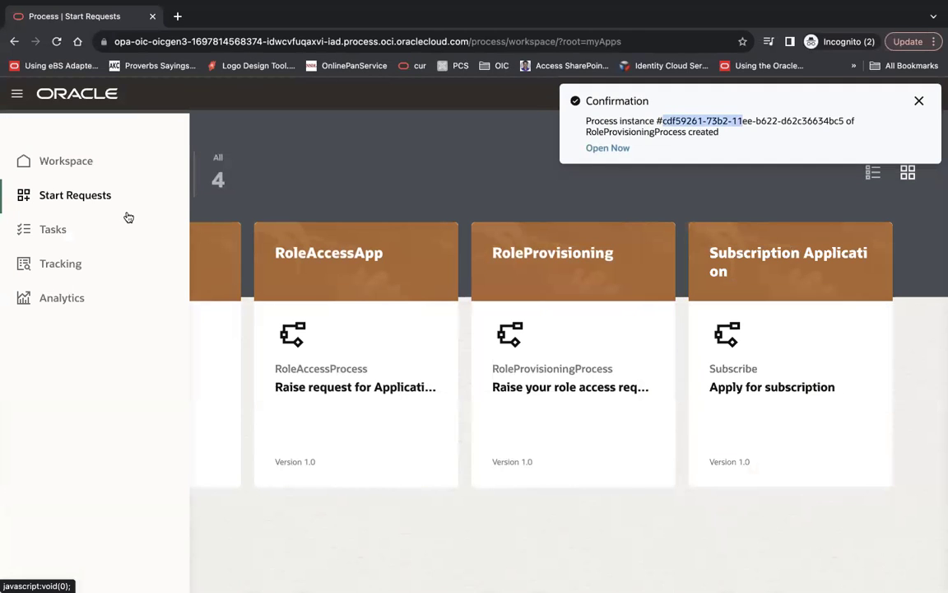
click(64, 226)
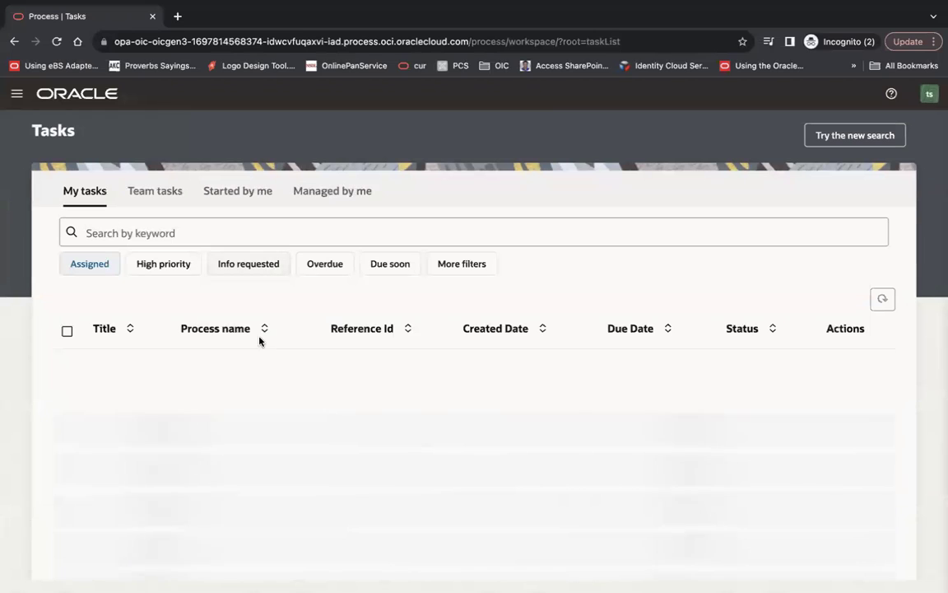
click(155, 191)
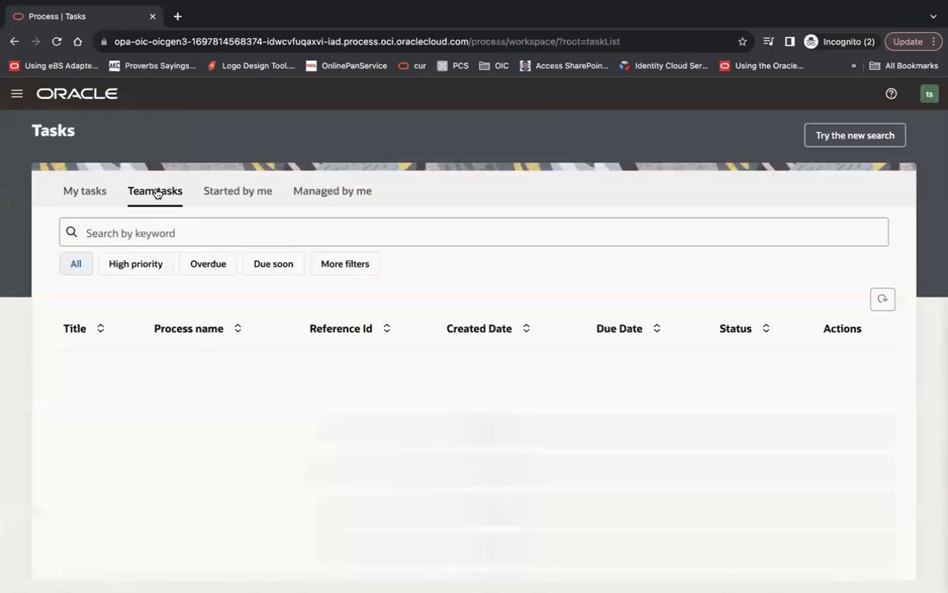
click(69, 189)
Open the new instance in Tracking, expand its audit history, and cancel the other window's blank form.
click(25, 99)
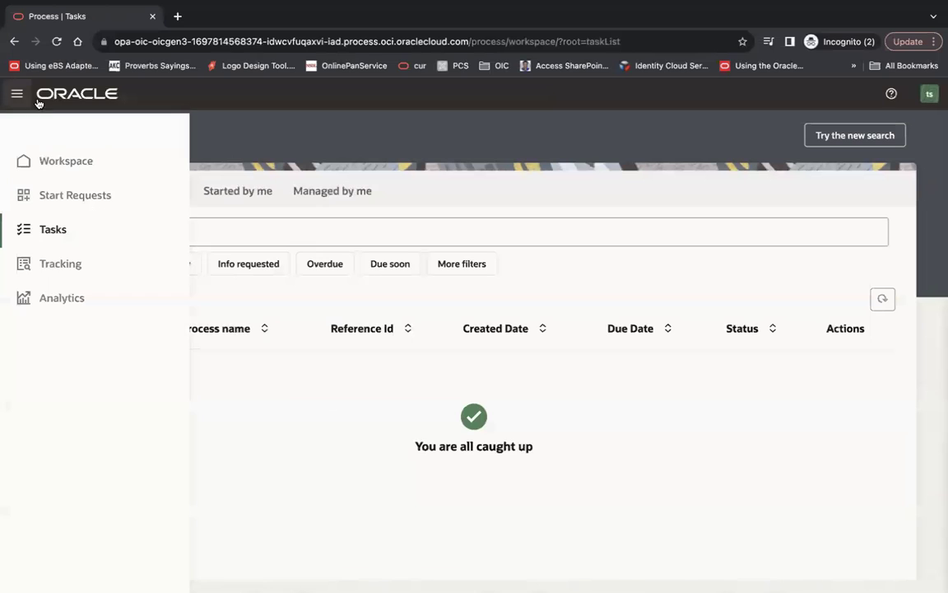
click(78, 264)
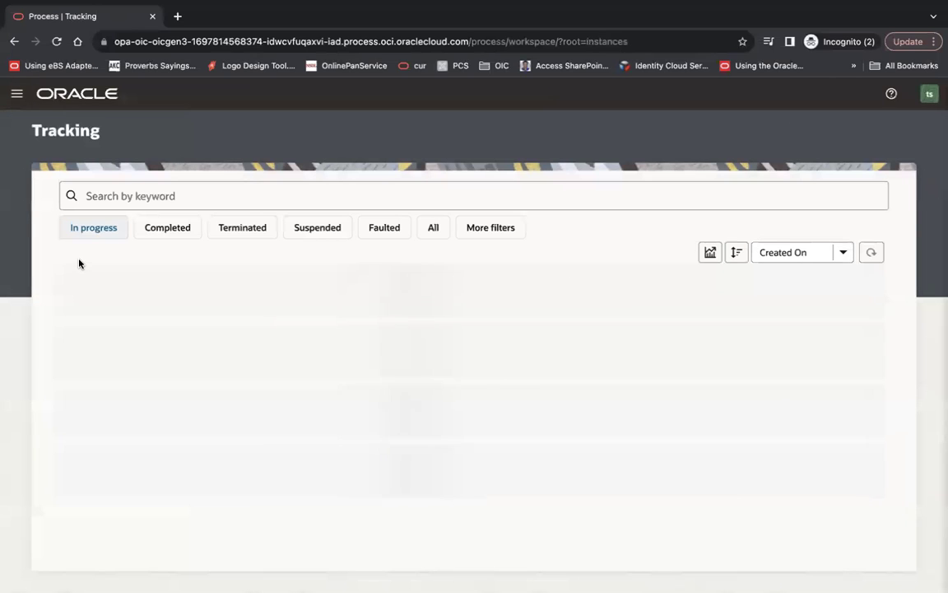
click(262, 301)
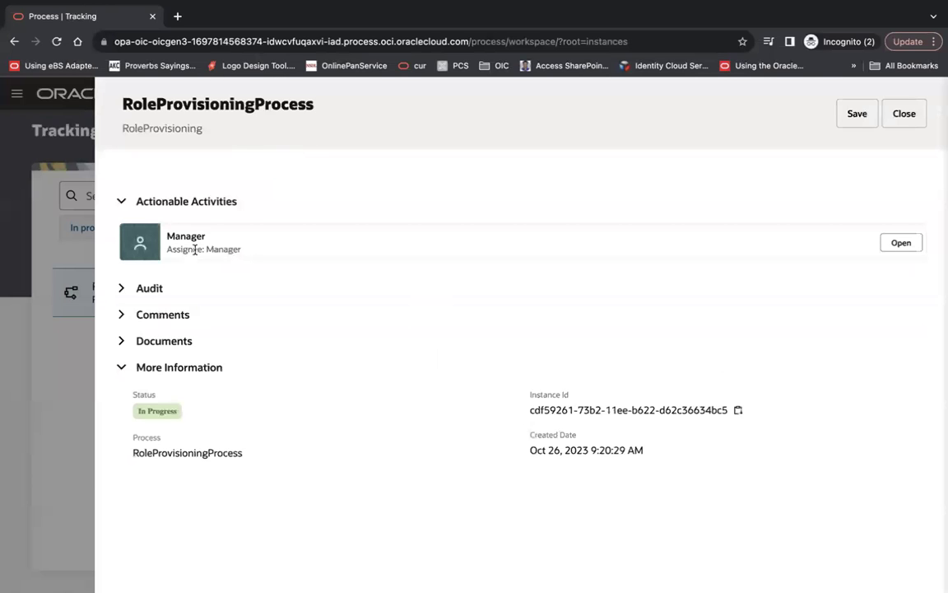
click(141, 290)
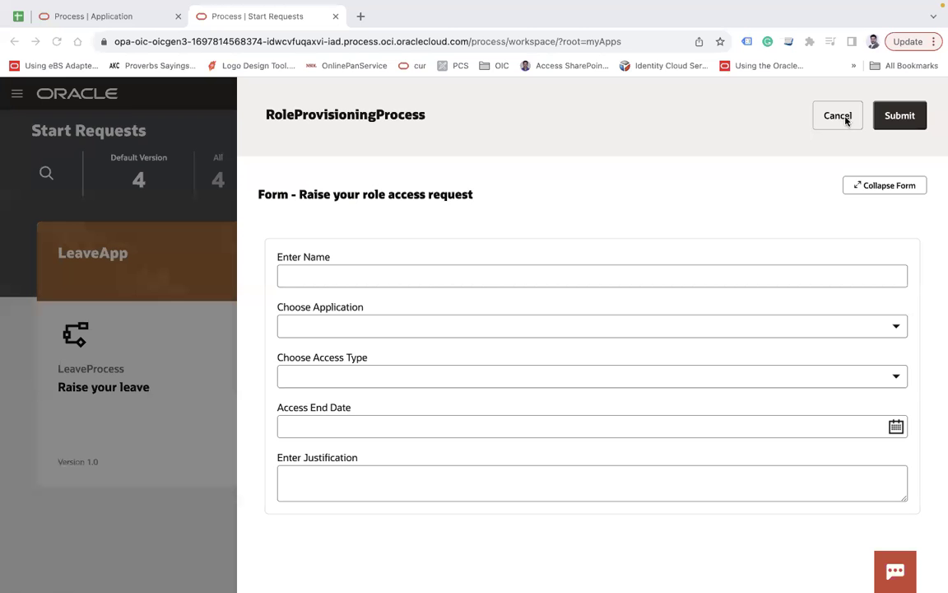
click(840, 116)
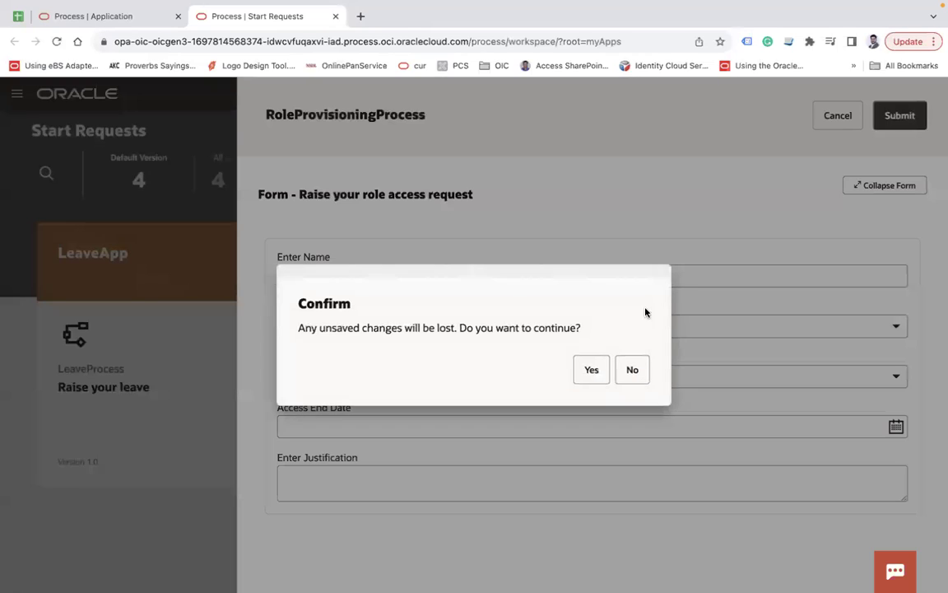
Discard the blank form and open the Fusion role access task from Team tasks.
click(580, 371)
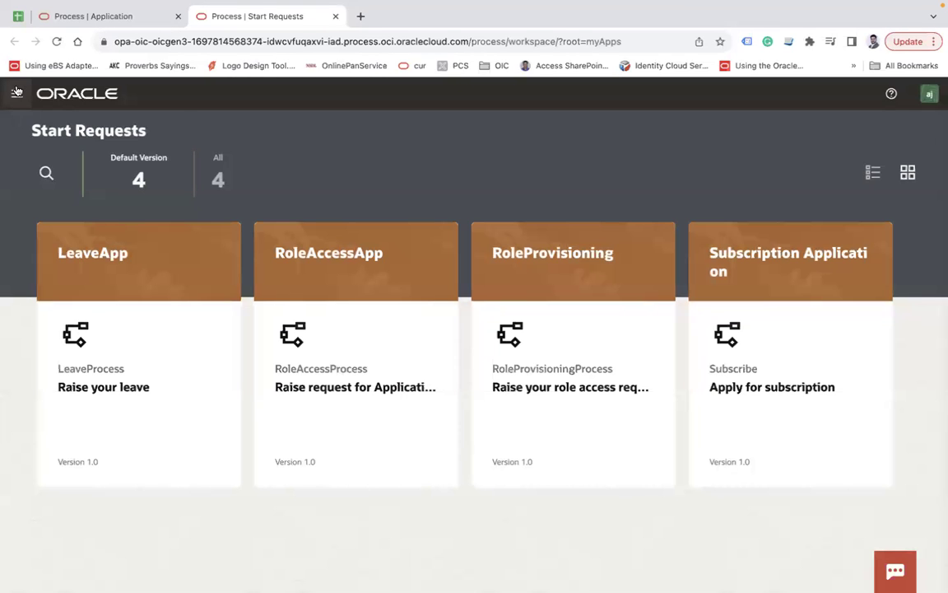
click(16, 93)
click(54, 225)
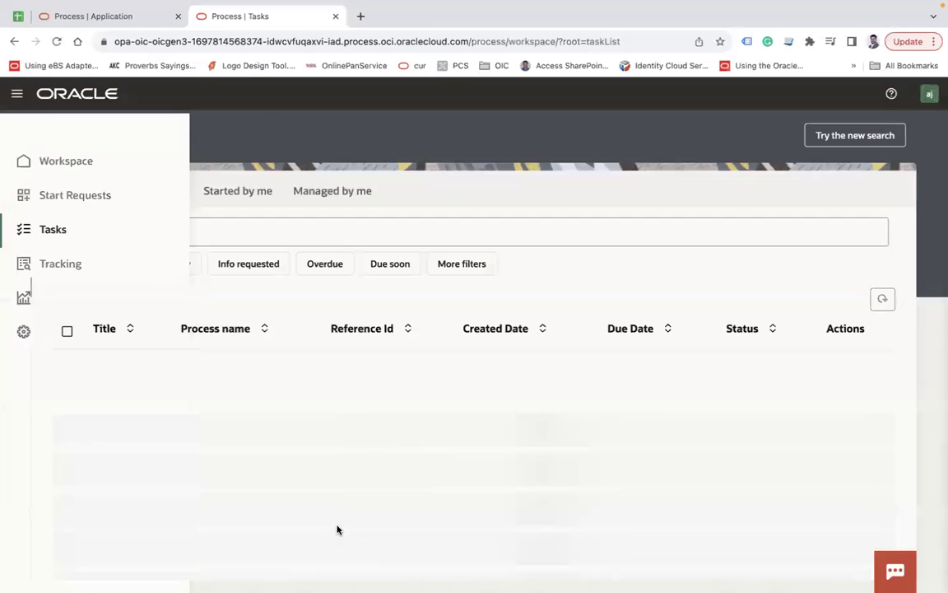
click(155, 191)
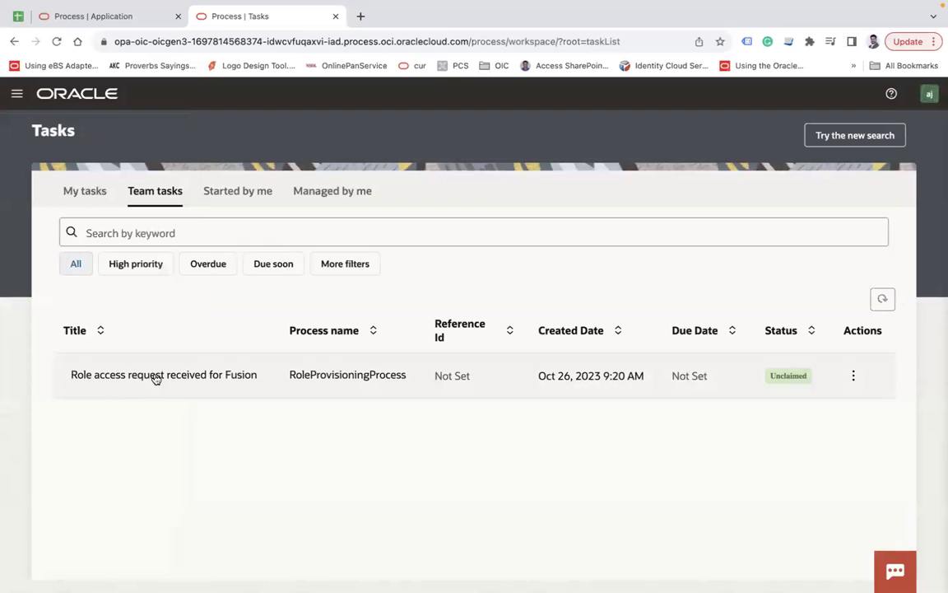
click(406, 381)
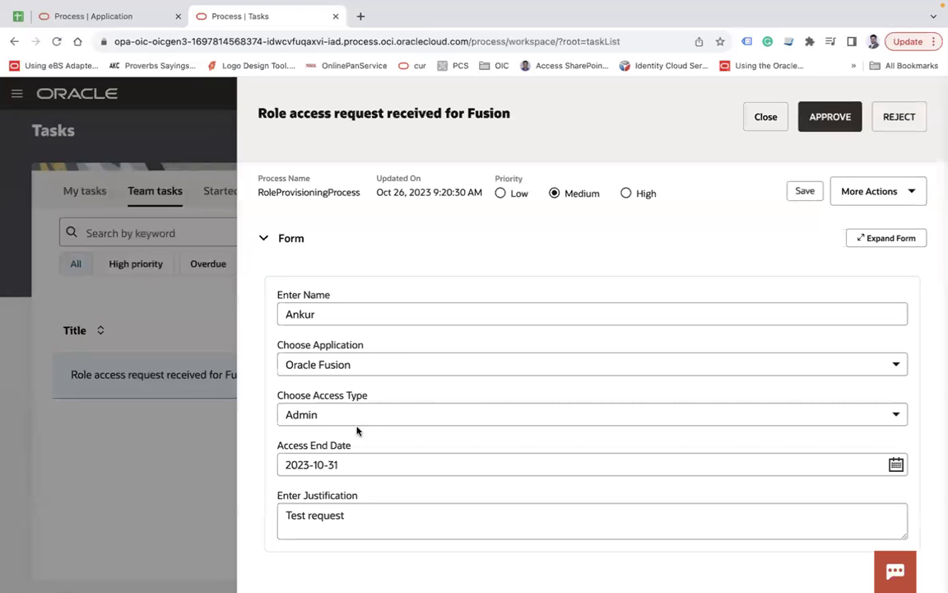
Write the comment "Rejected. Reduce your access end date." on the task.
scroll(392, 522, down, 4)
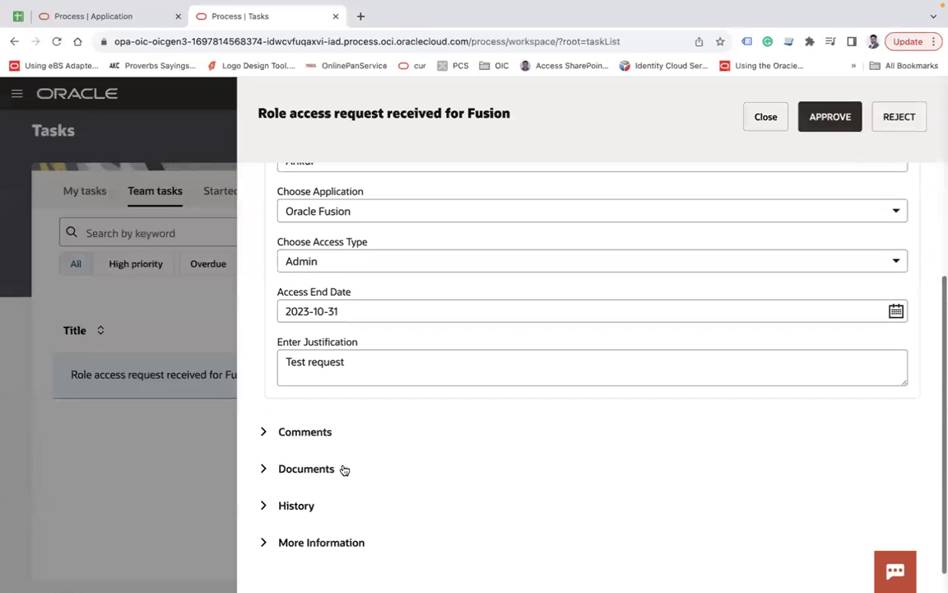
click(312, 428)
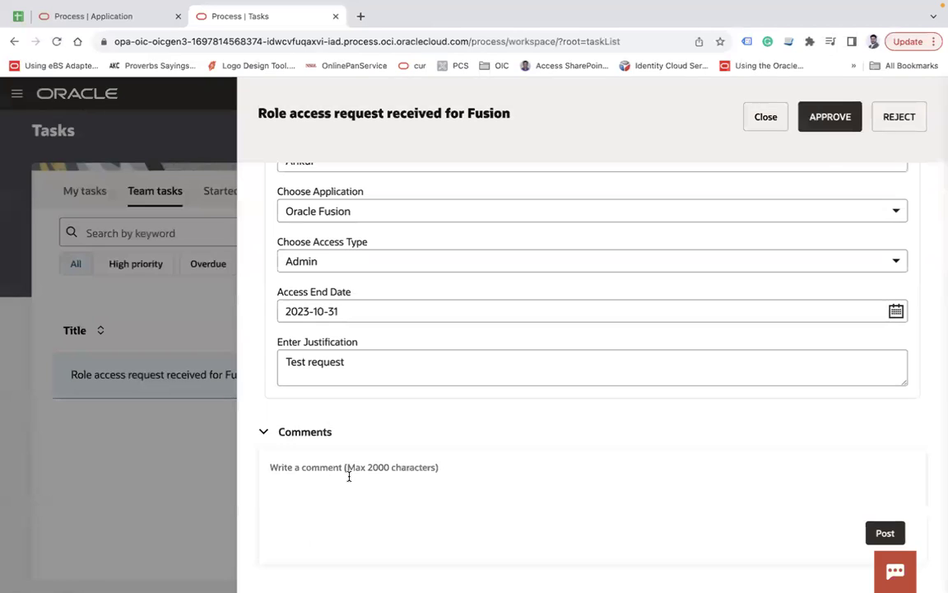
click(347, 481)
text(Rje)
text(ejec)
text(ted. Redue for)
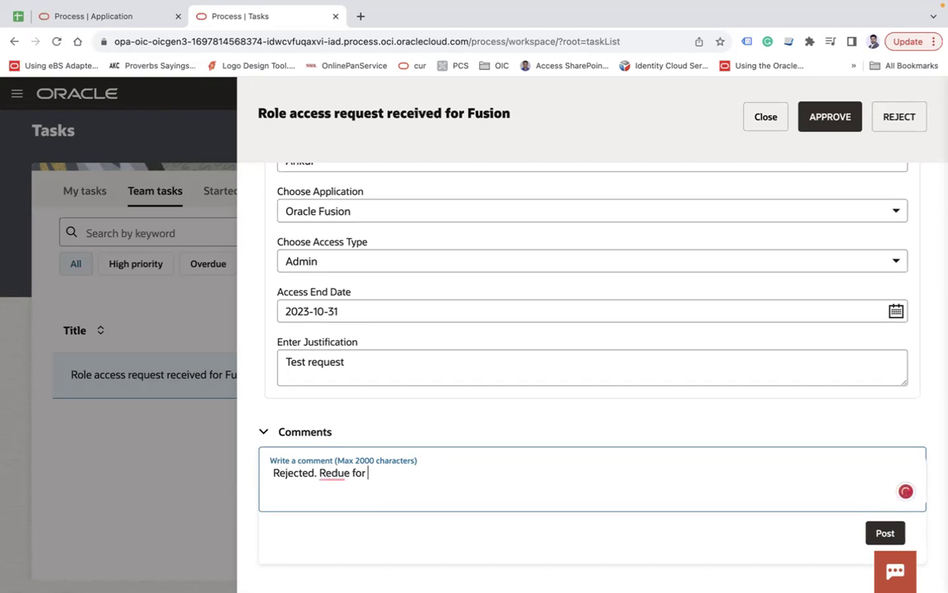
key(BackSpace)
key(BackSpace)
key(BackSpace)
key(BackSpace)
key(BackSpace)
key(BackSpace)
text(ce your access end date.)
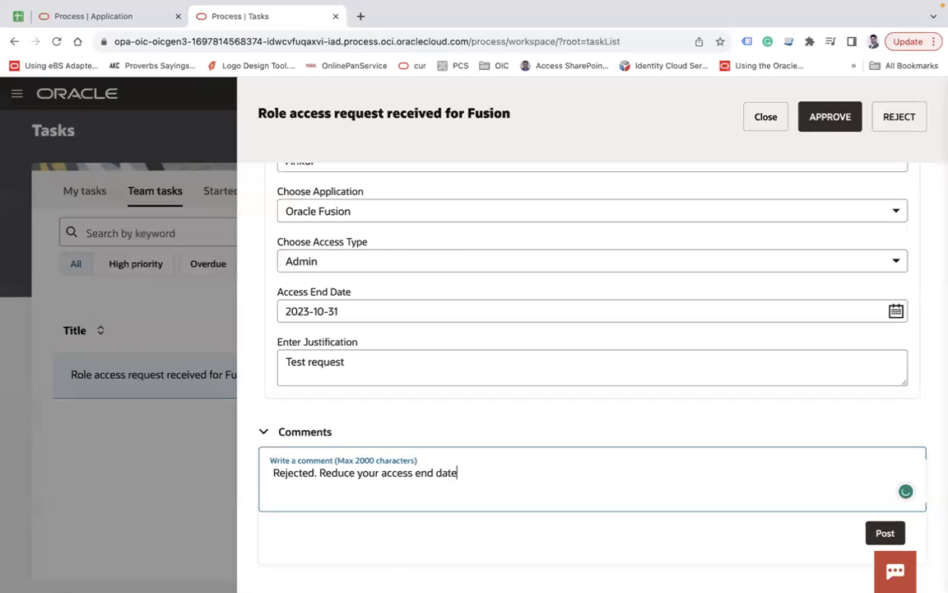
Post the comment, then reject the role access request.
click(897, 115)
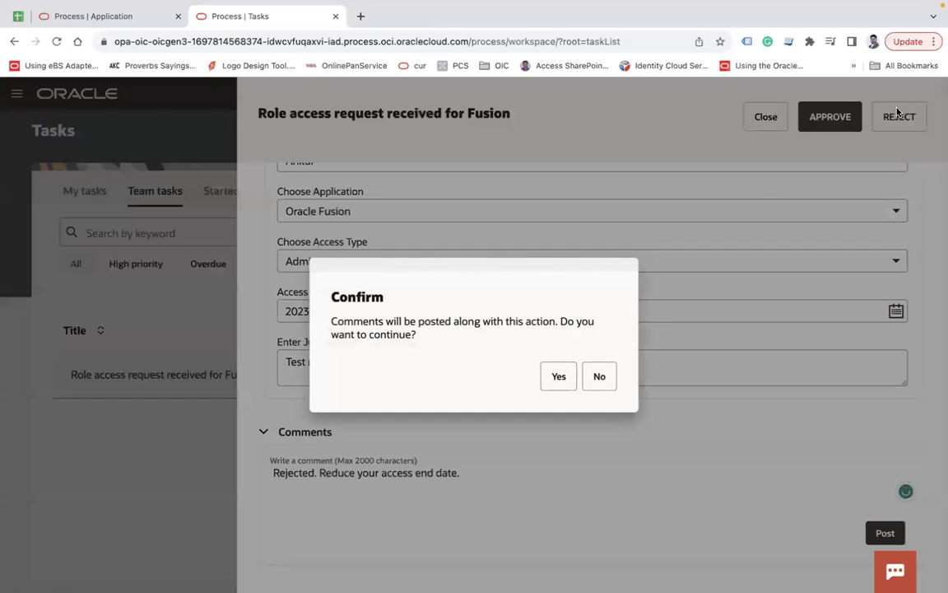
click(601, 377)
click(886, 532)
scroll(700, 340, down, 5)
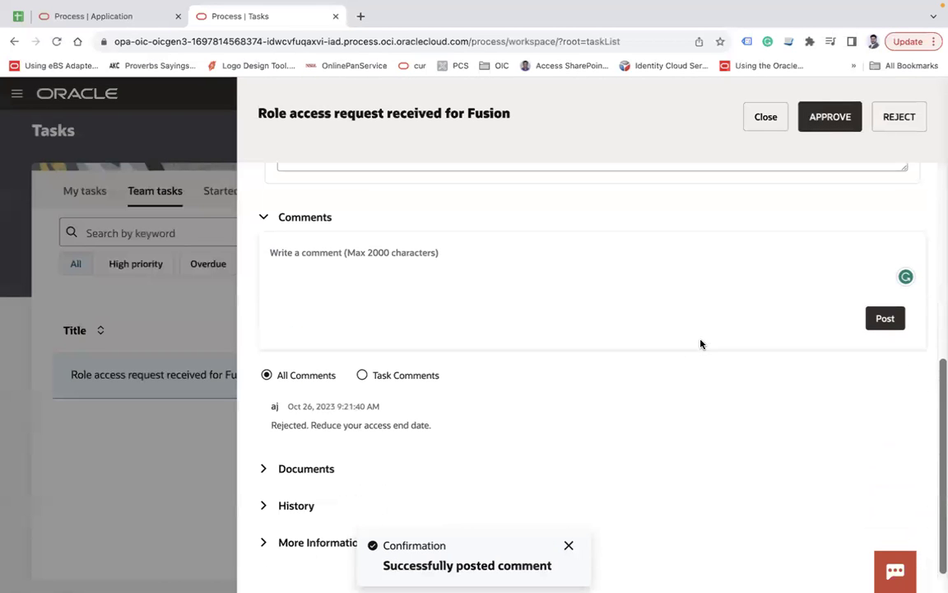
click(899, 117)
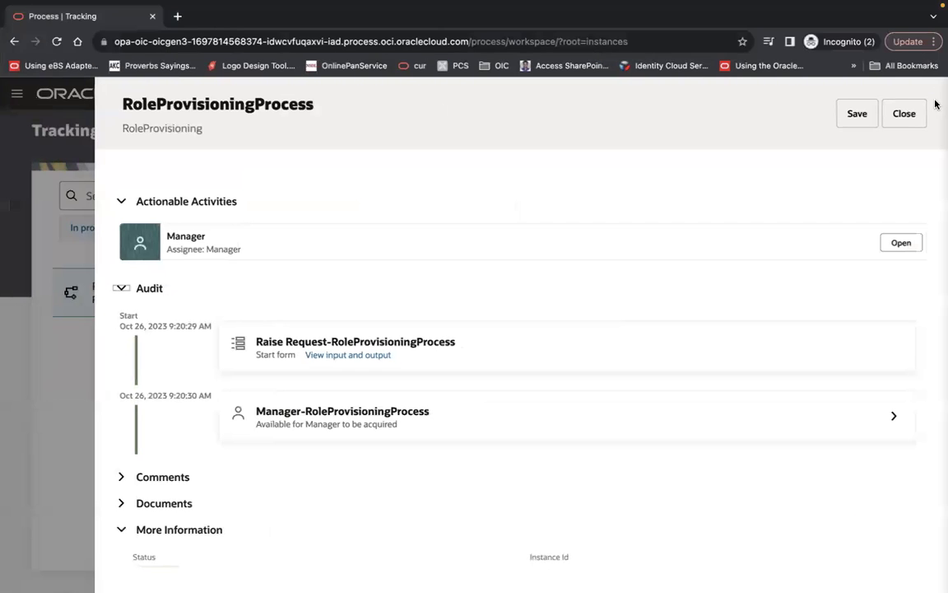
Close the instance details and open the 'Resubmit your request' task from Team tasks.
click(901, 113)
click(17, 93)
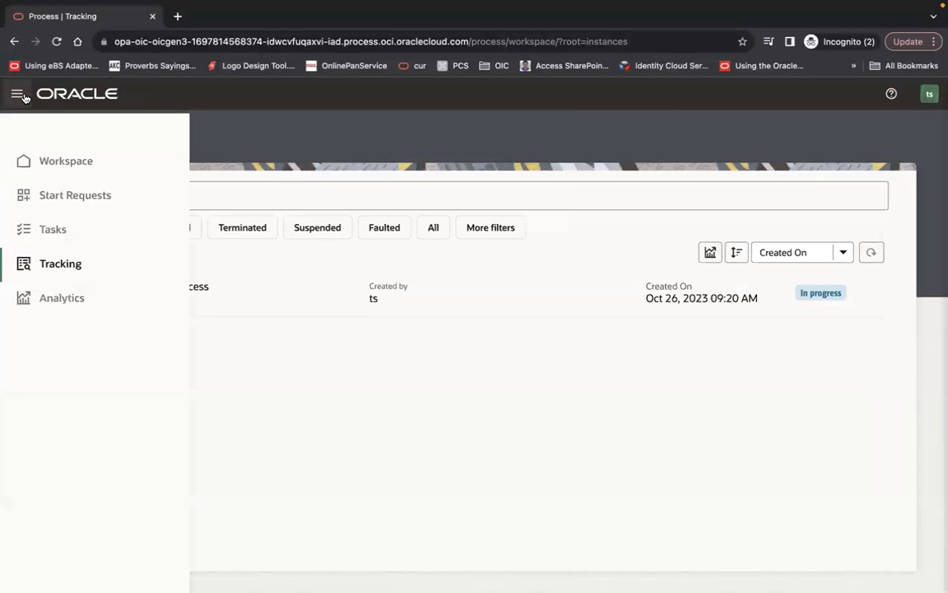
click(71, 230)
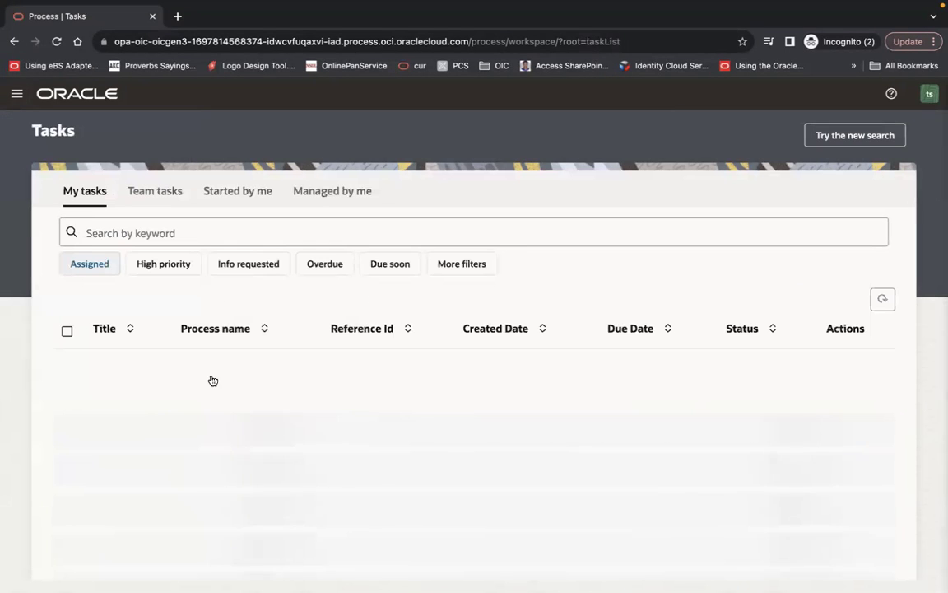
click(153, 190)
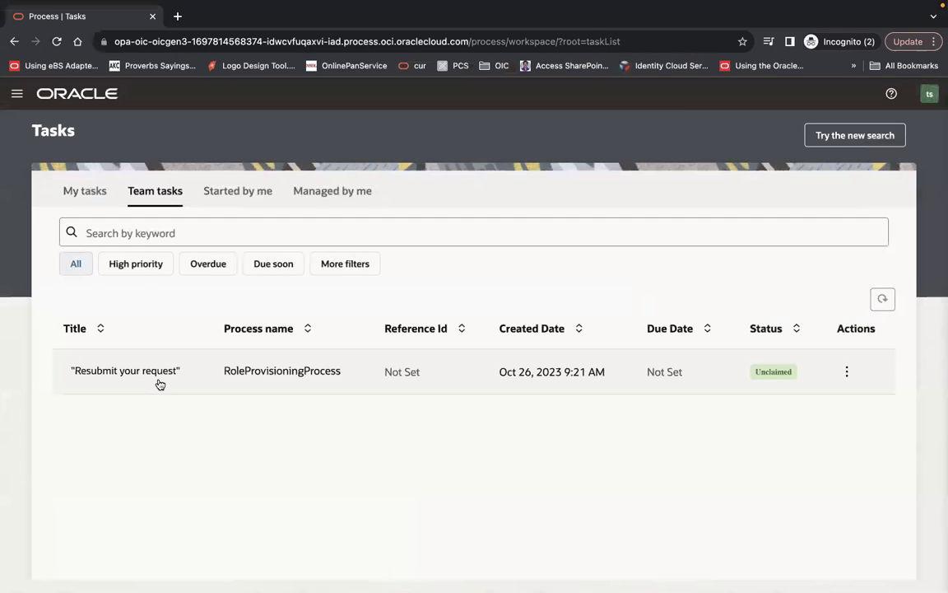
click(321, 384)
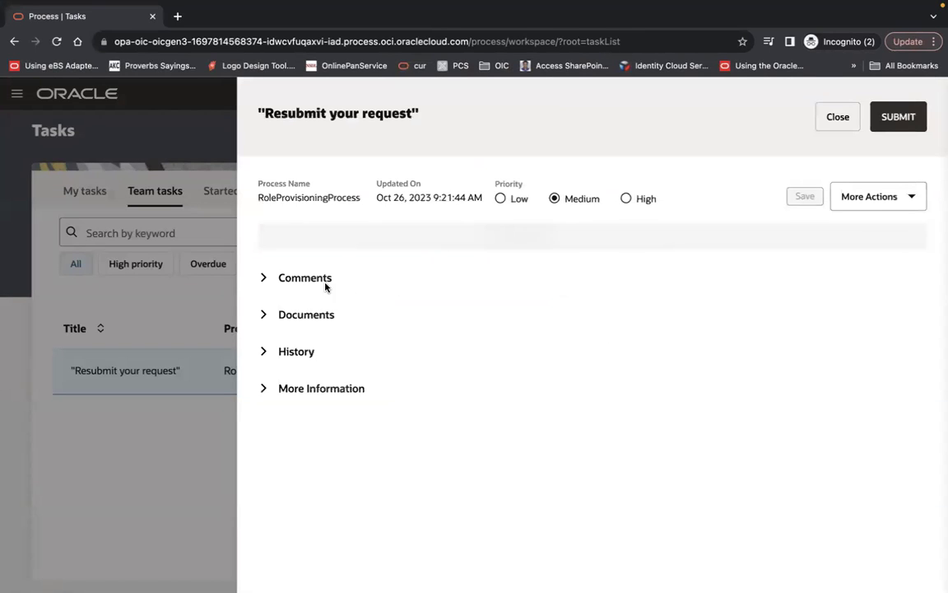
Expand and read the rejection comments on the request.
scroll(358, 355, down, 2)
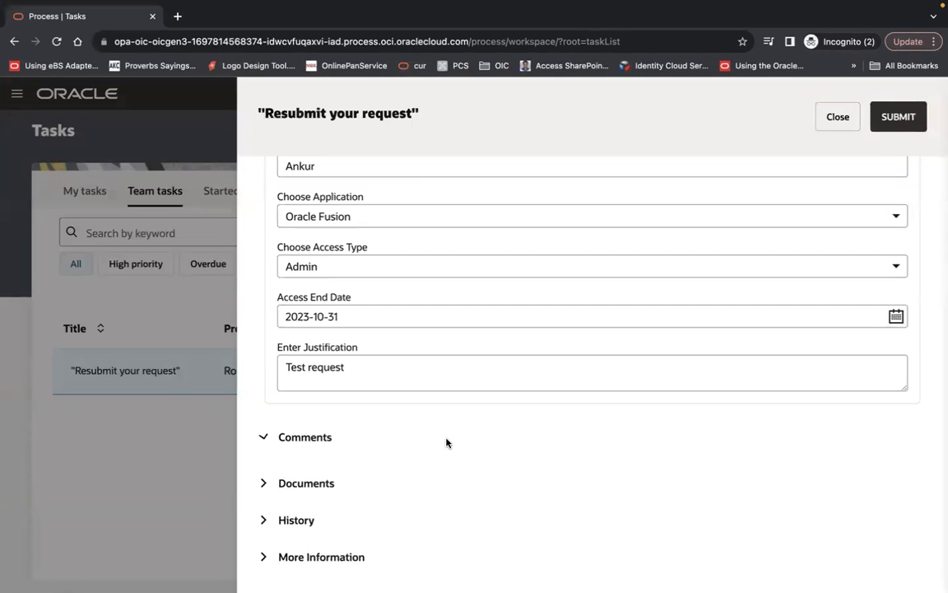
click(445, 439)
scroll(444, 440, down, 1)
scroll(446, 443, down, 3)
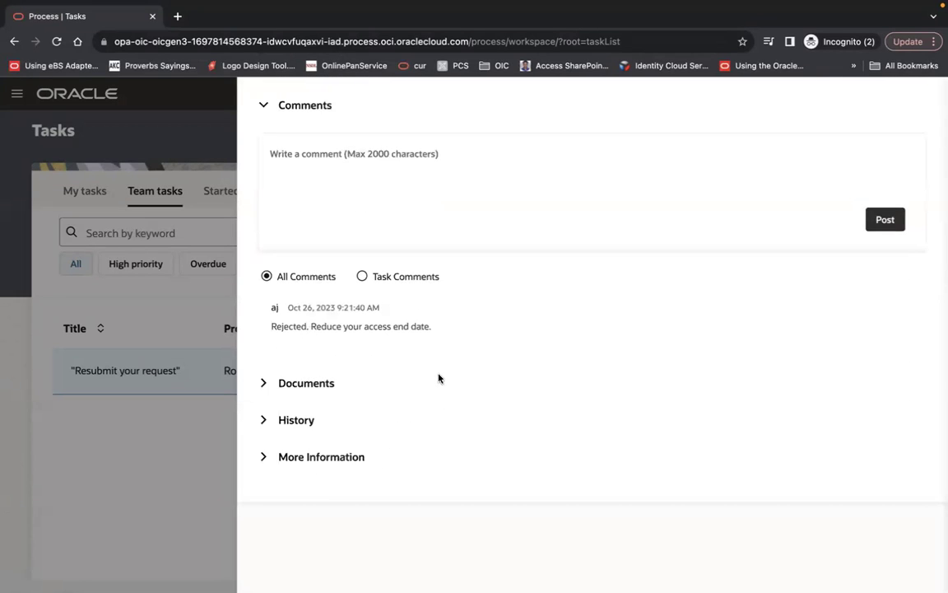
scroll(438, 377, up, 4)
scroll(438, 377, up, 1)
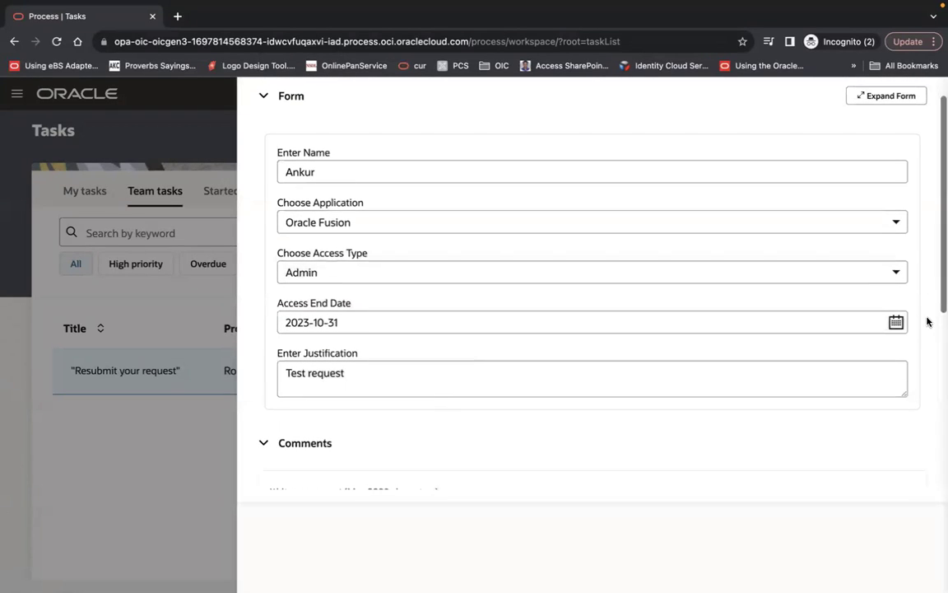
Change the Access End Date to 2023-10-29 and submit the request.
click(895, 322)
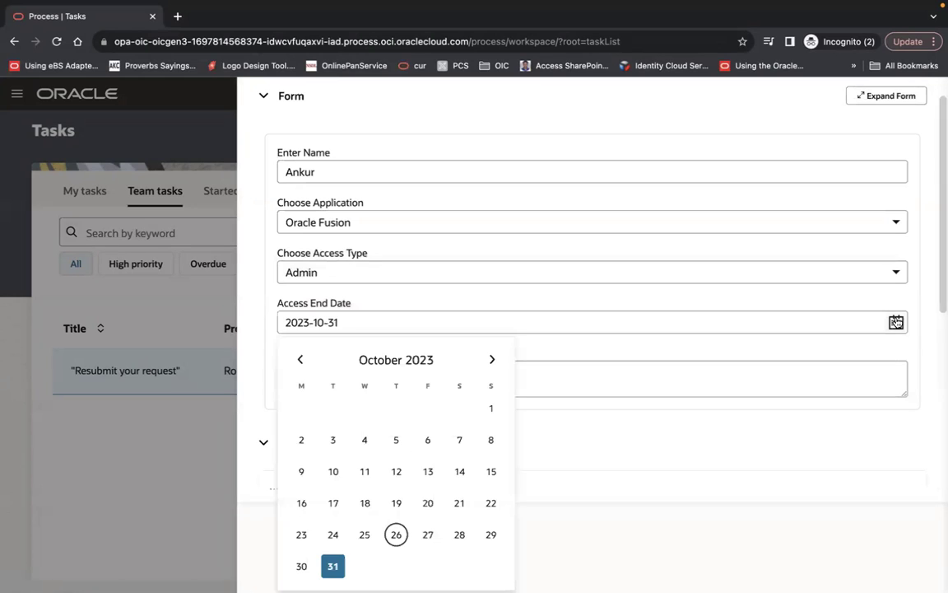
click(491, 535)
scroll(805, 145, up, 1)
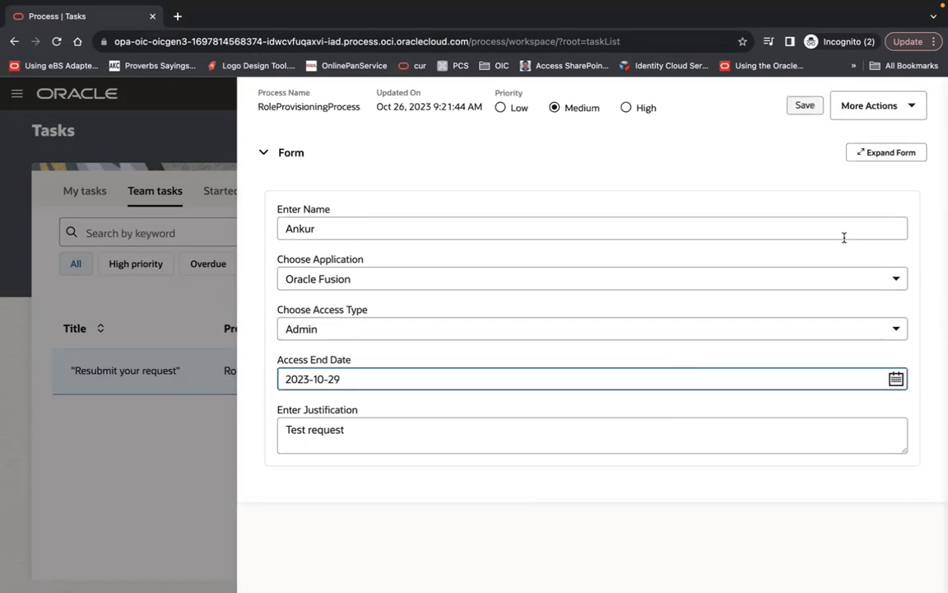
scroll(842, 239, up, 1)
click(902, 118)
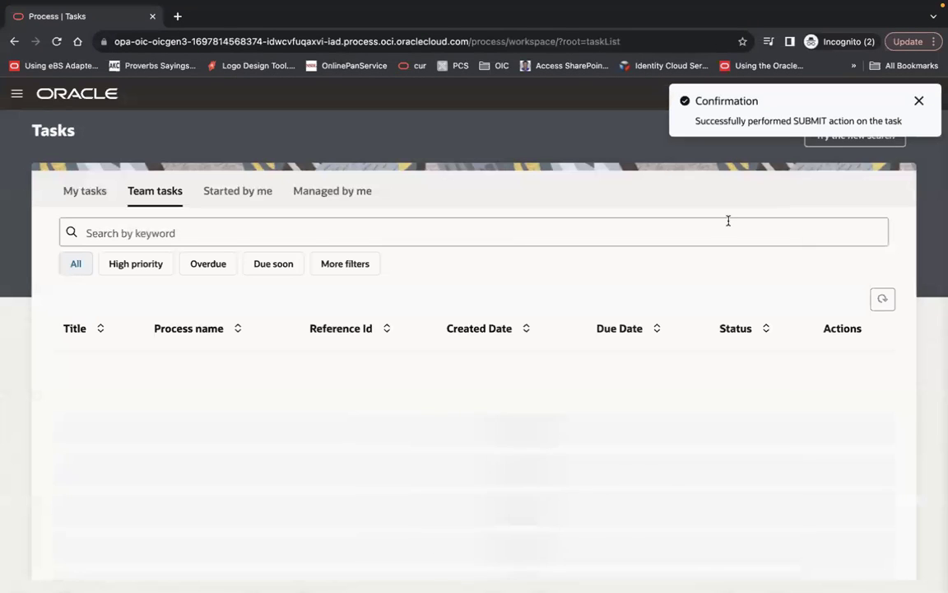
key(ctrl+Left)
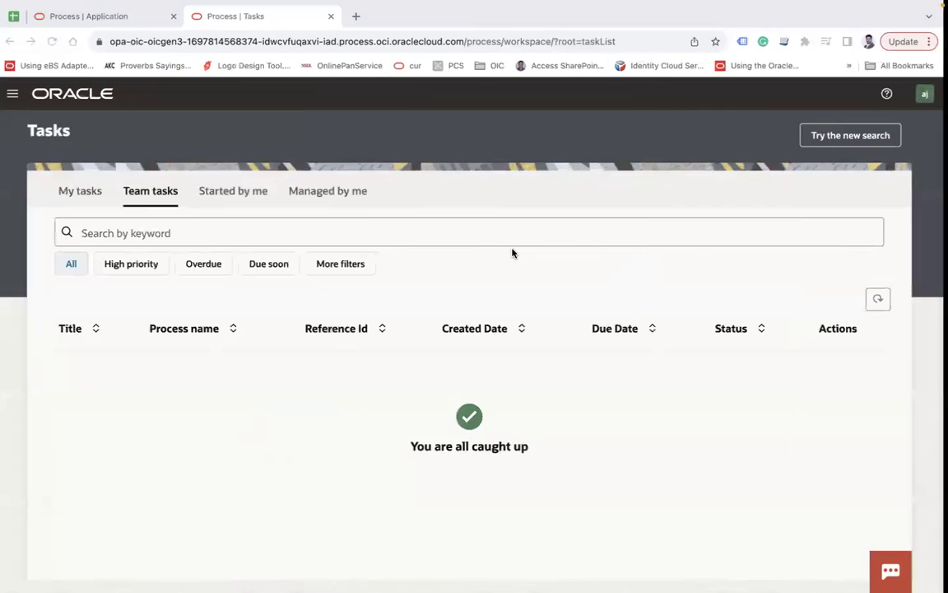
Refresh Team tasks, open the resubmitted Fusion role access request, and approve it.
click(882, 301)
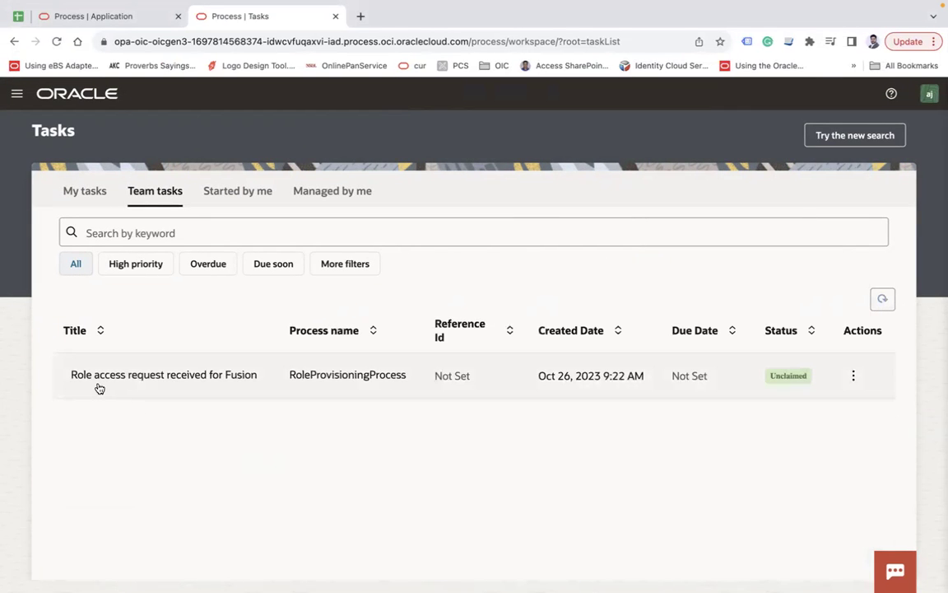
click(188, 385)
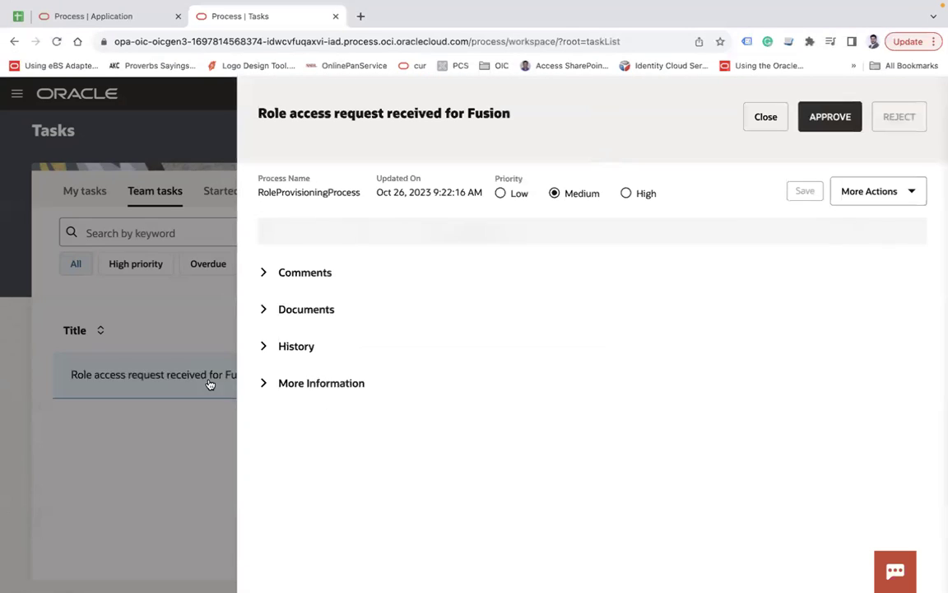
scroll(360, 394, down, 2)
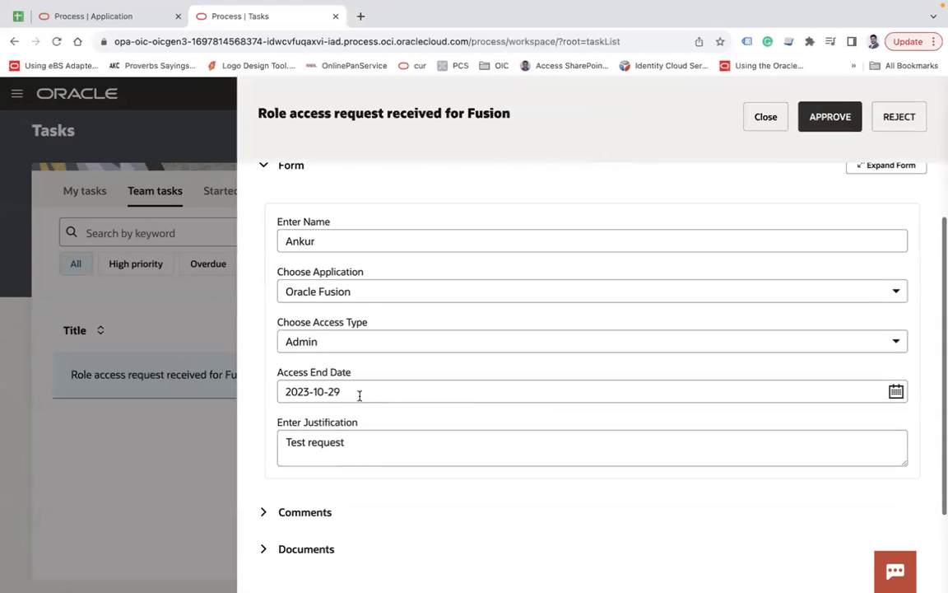
click(836, 121)
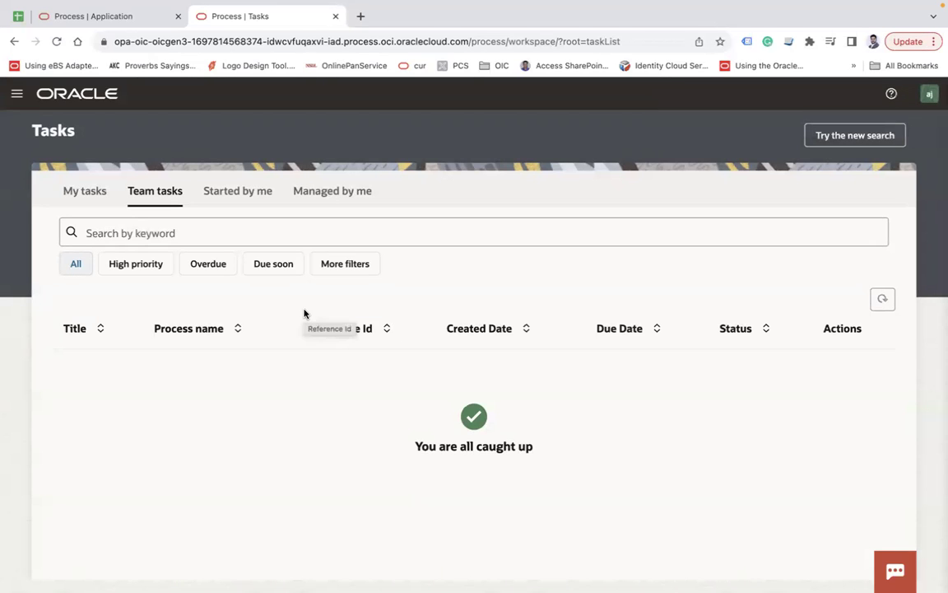
Open the Analytics overview and inspect the RoleProvisioning instance chart bars.
click(14, 91)
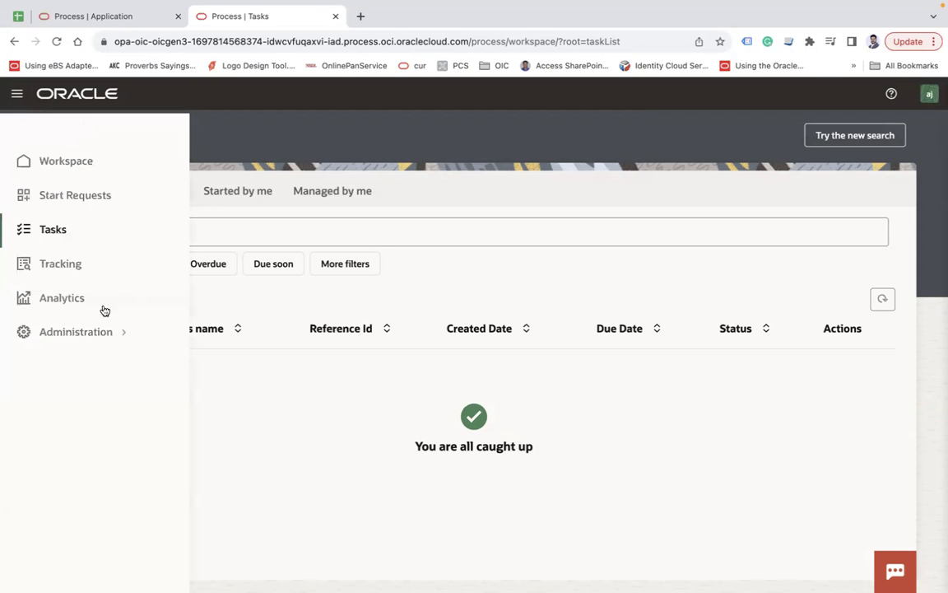
click(78, 297)
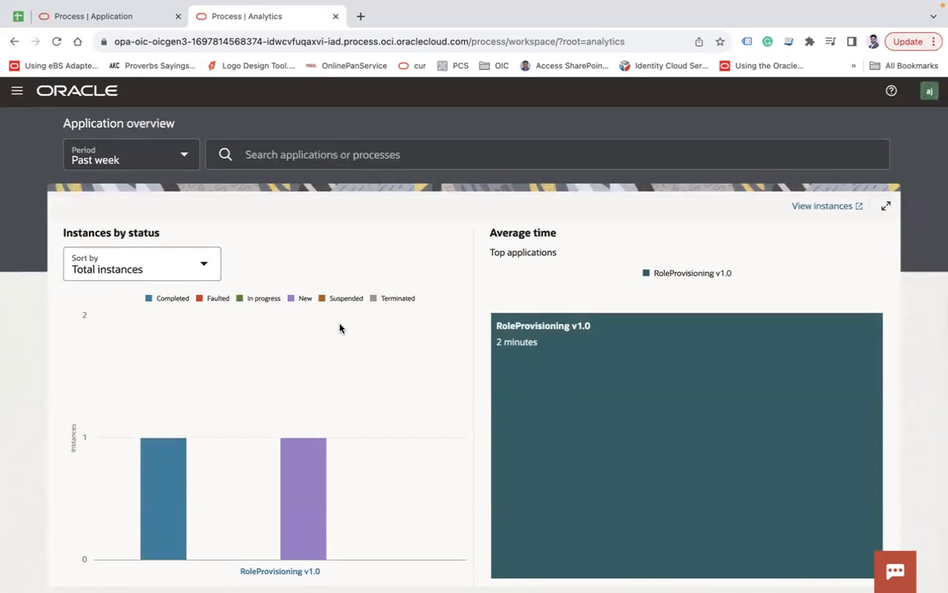
mouse_move(176, 501)
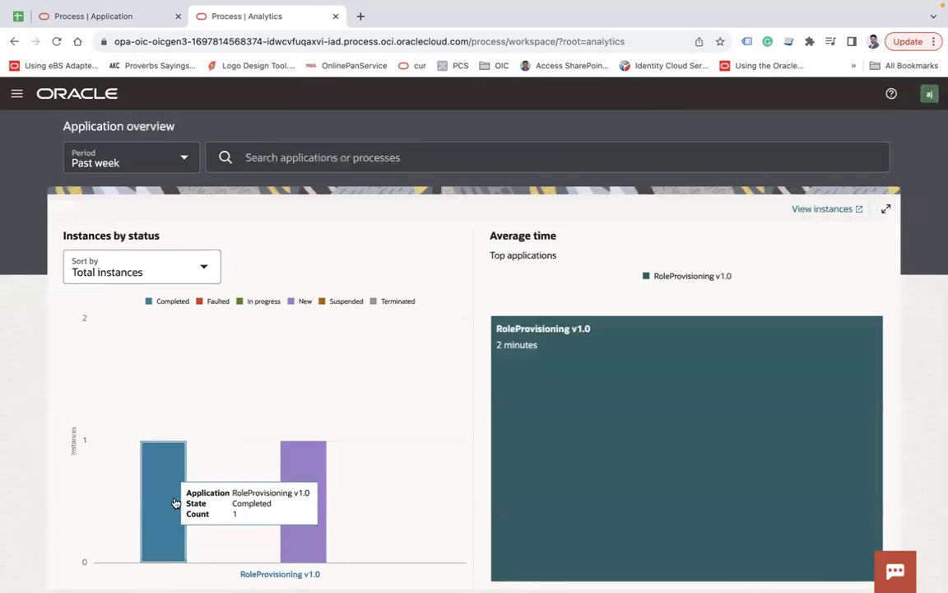
mouse_move(317, 474)
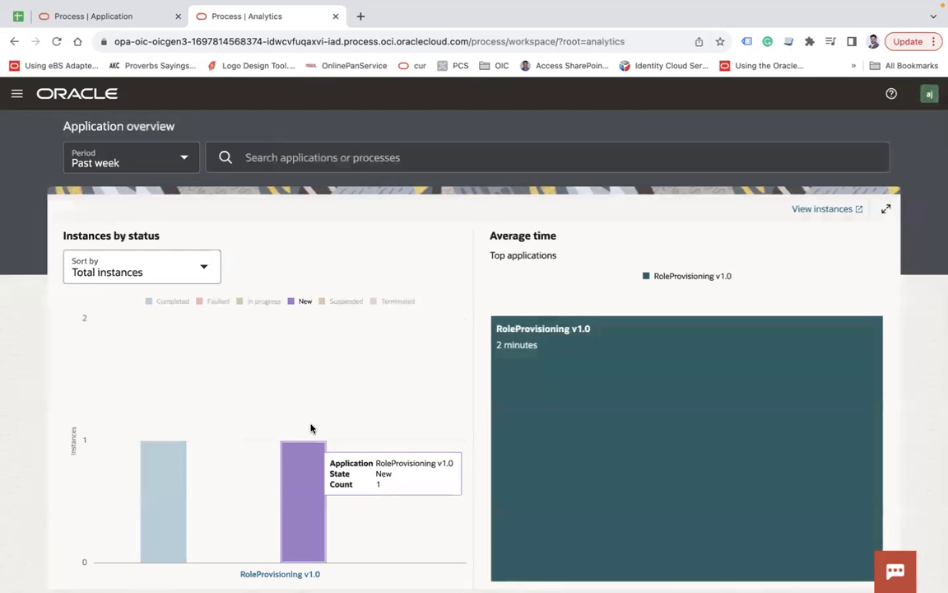
Sort instances by New, then by Completed count, and show the closing Thank You slide.
click(206, 267)
click(126, 341)
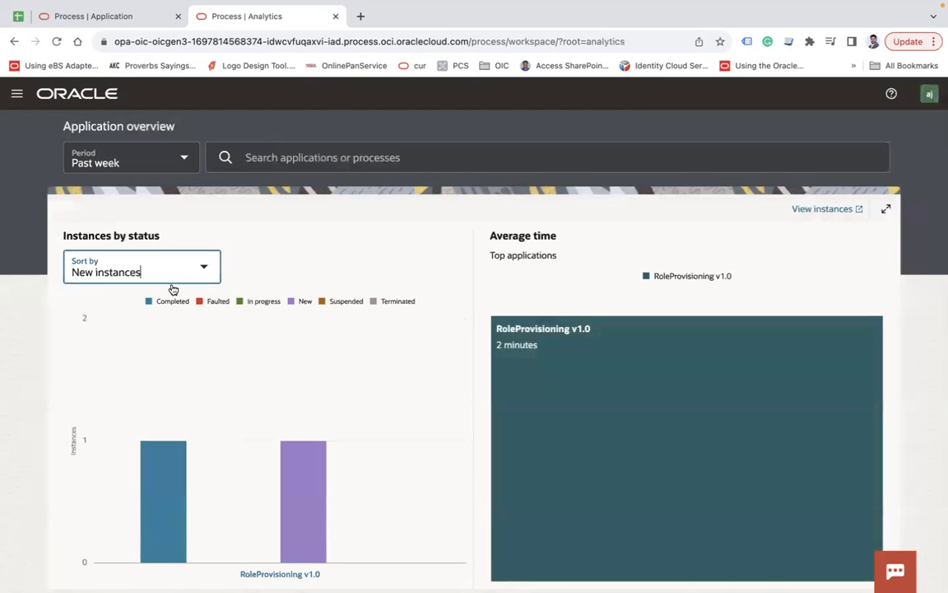
click(203, 272)
click(124, 404)
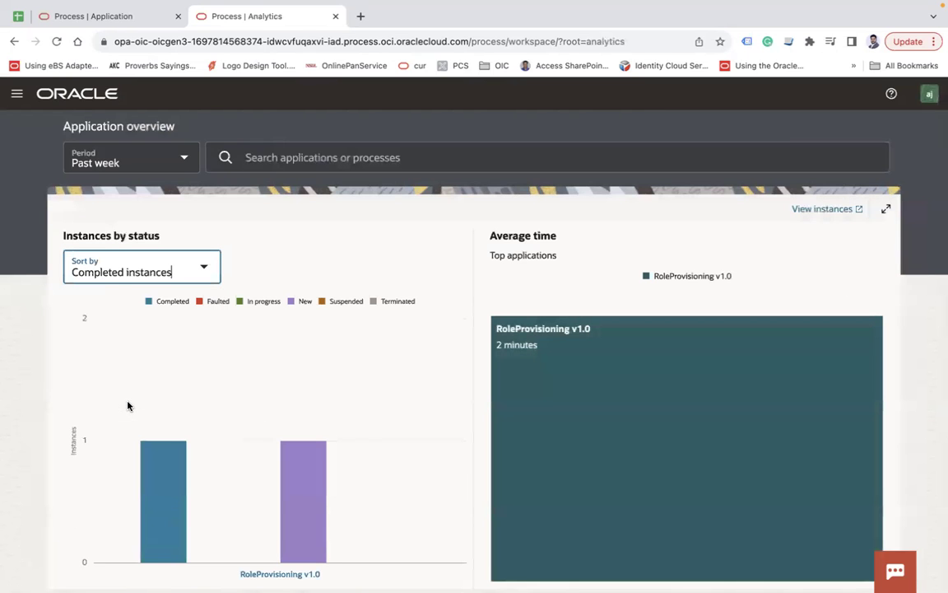
scroll(363, 384, down, 1)
mouse_move(682, 333)
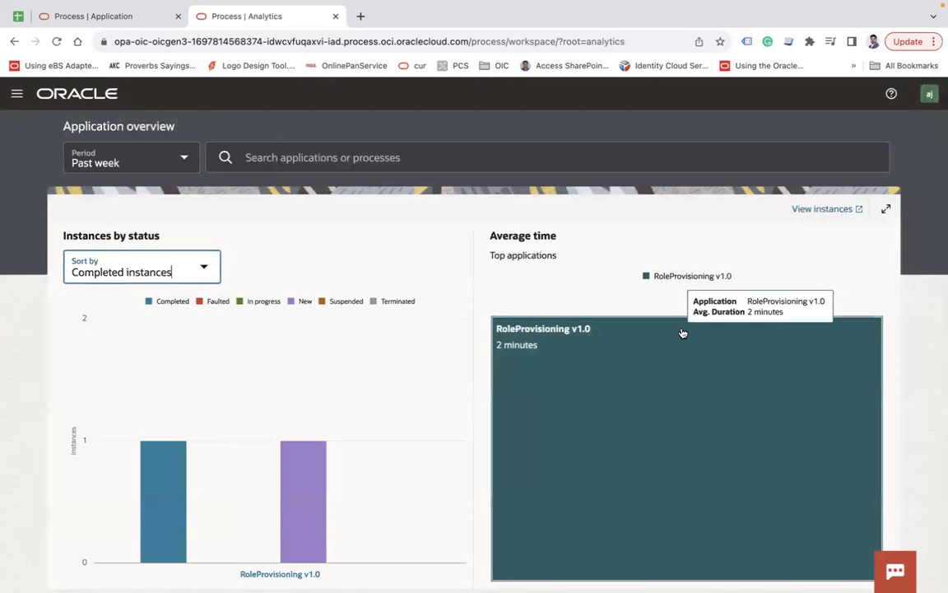
scroll(683, 333, down, 1)
key(super+Tab)
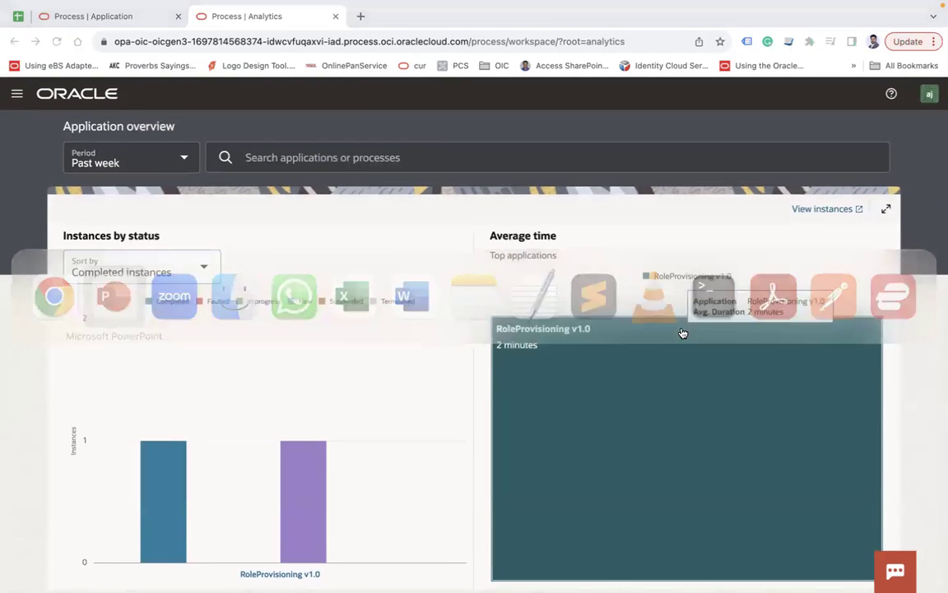
key(Right)
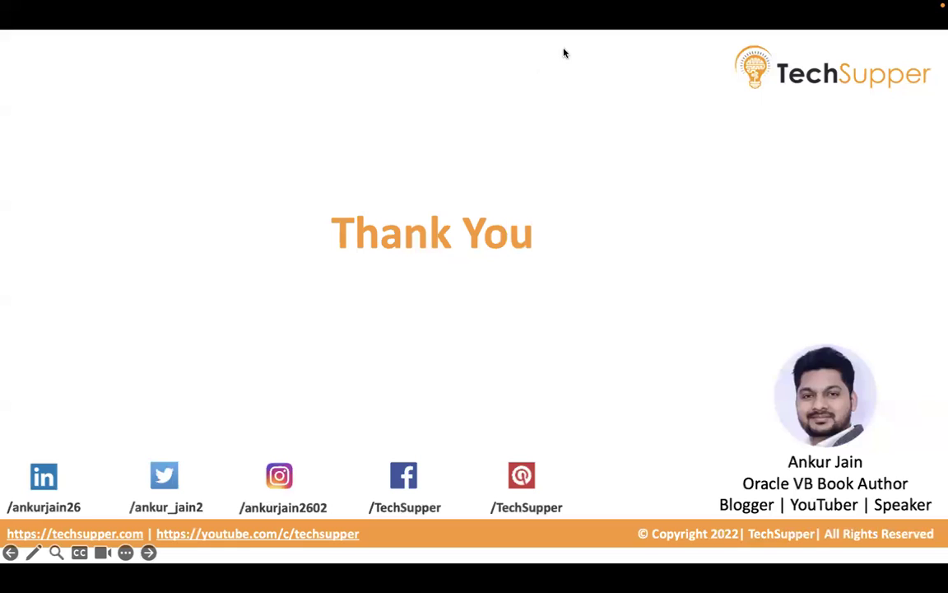